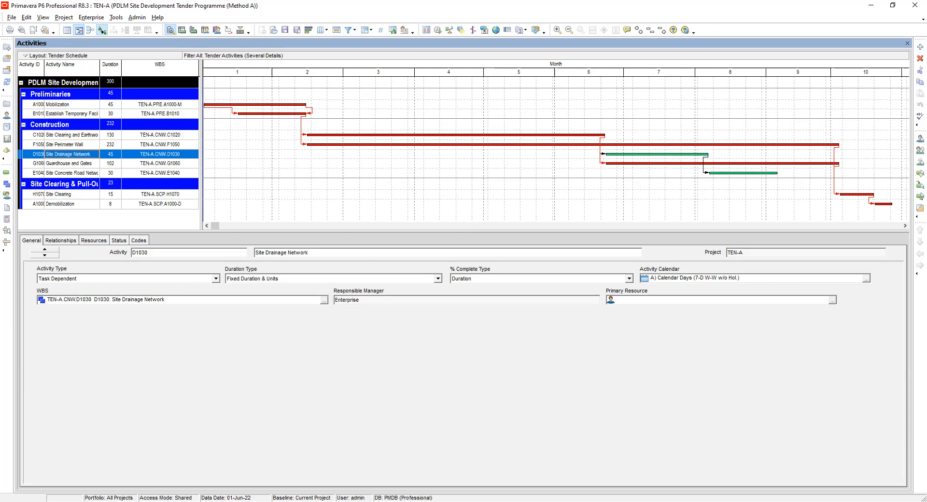
- Open the Bars settings of the Gantt chart
key(alt+Tab)
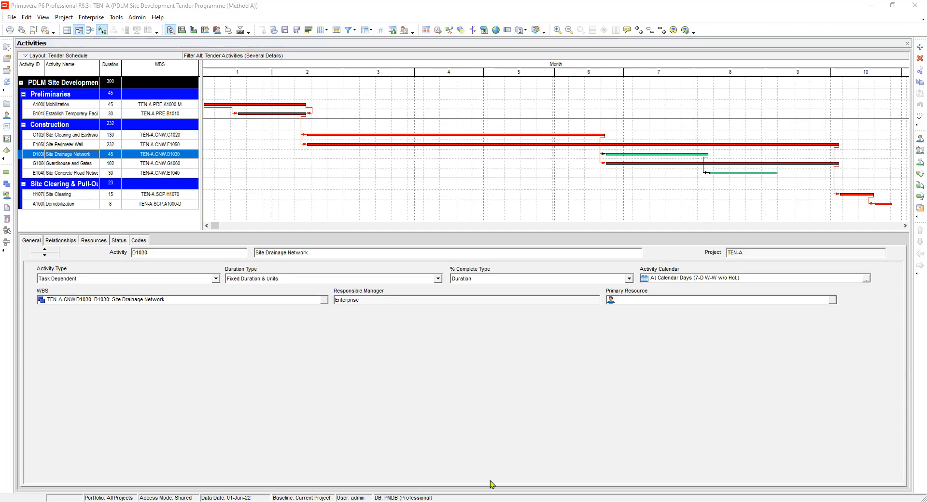
click(524, 215)
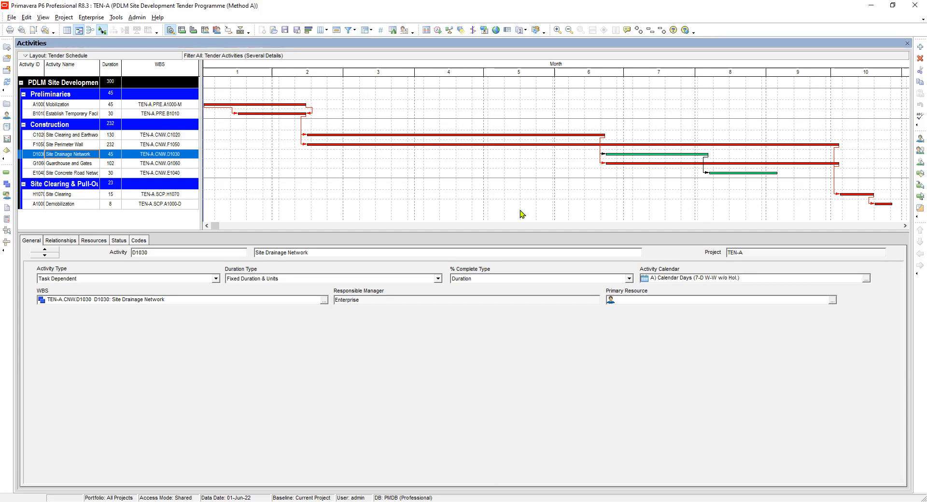
right_click(467, 163)
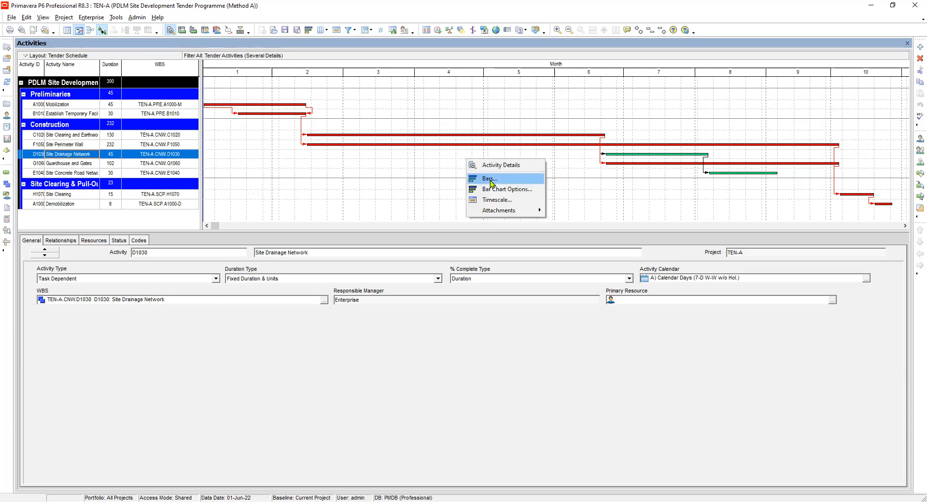
click(491, 179)
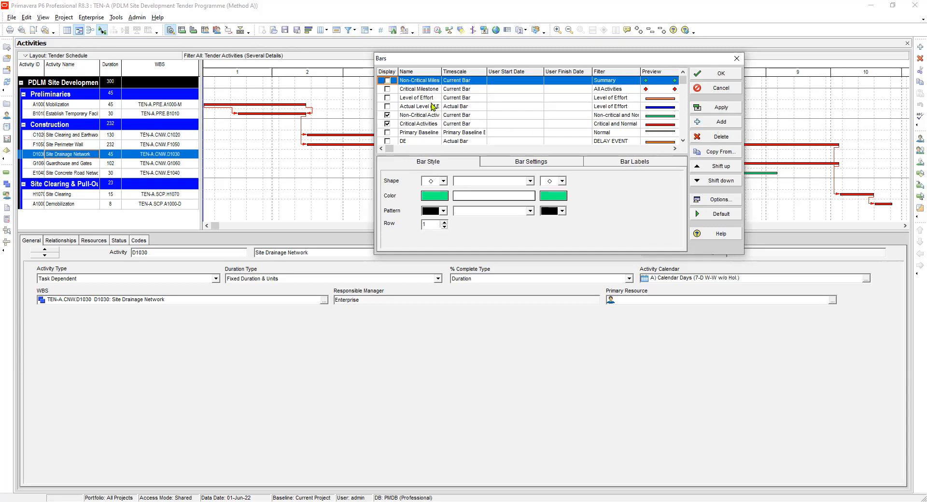
- Examine the style of each defined bar from the Non-Critical Milestone to Critical Activities
click(422, 88)
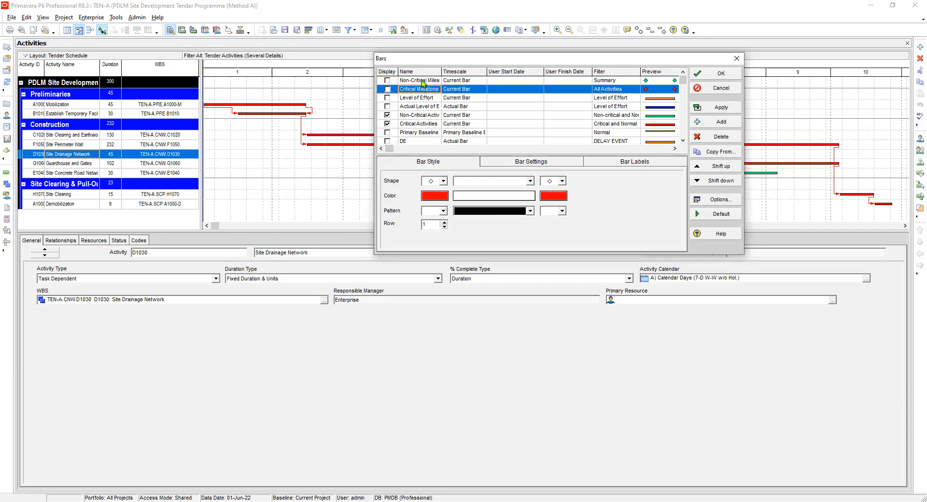
click(422, 80)
click(423, 97)
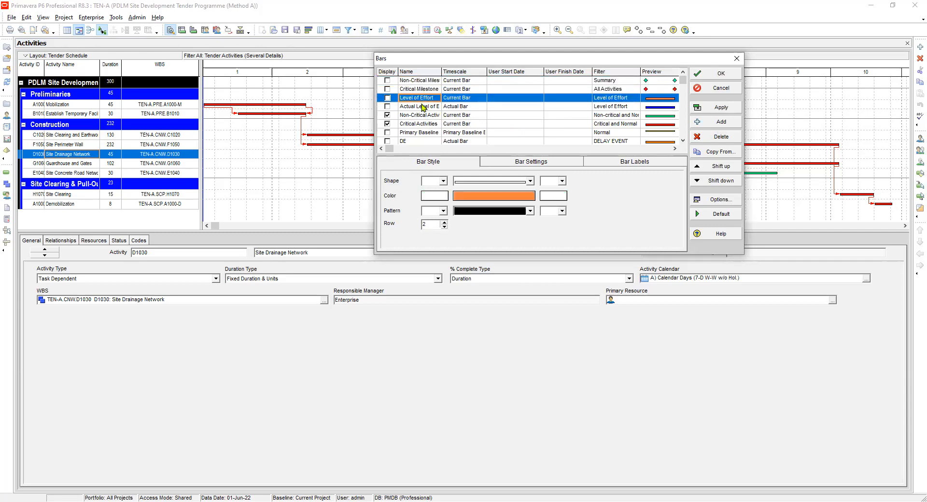
click(422, 107)
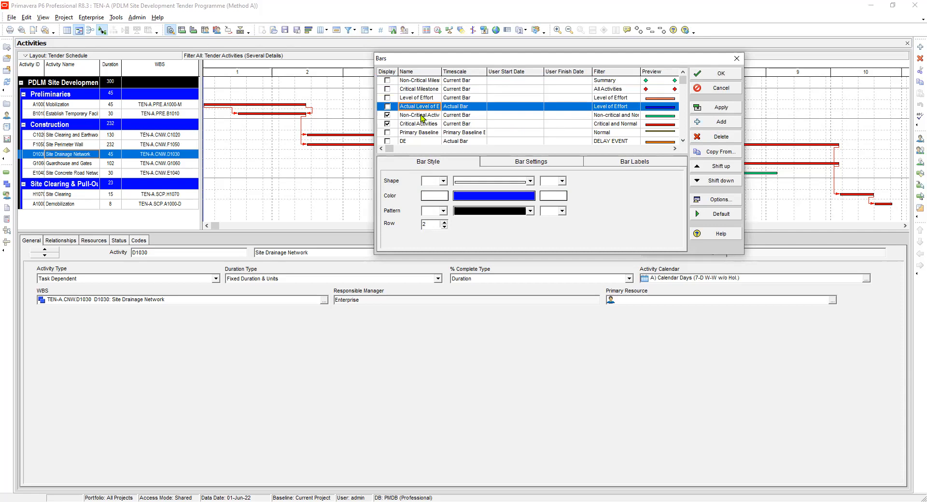
click(422, 116)
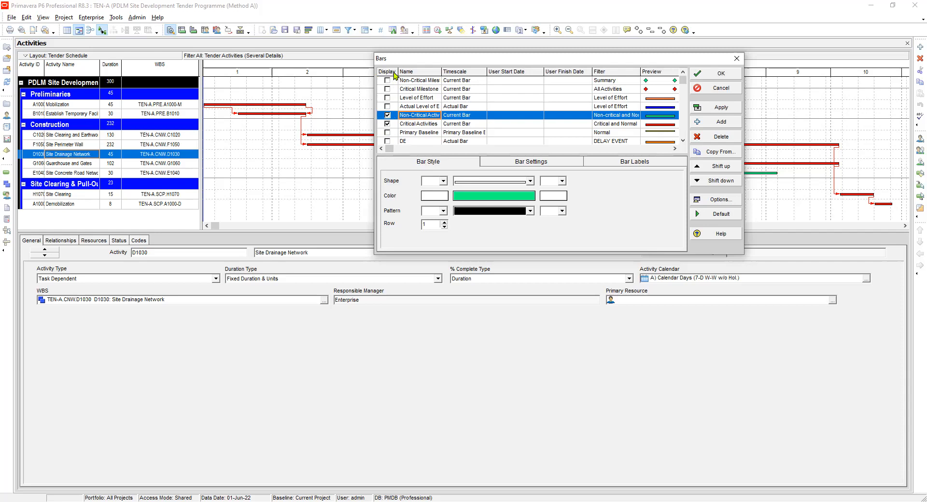
click(416, 126)
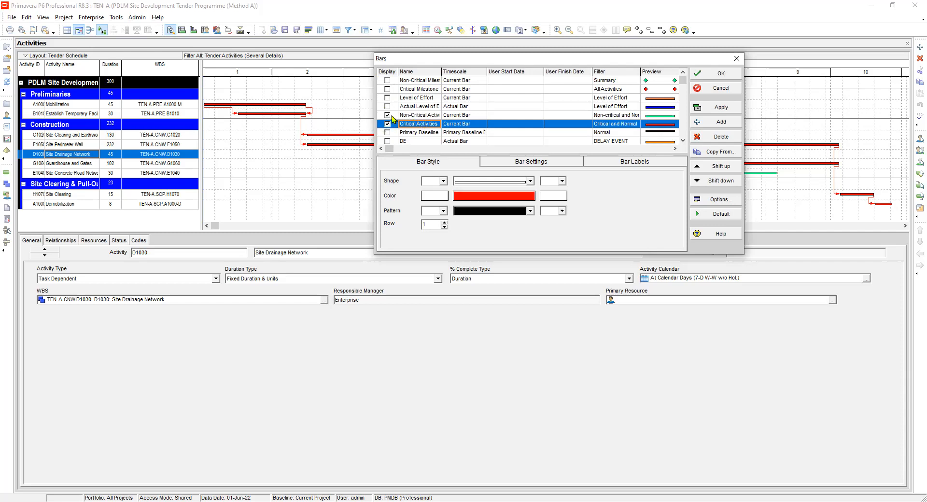
click(421, 116)
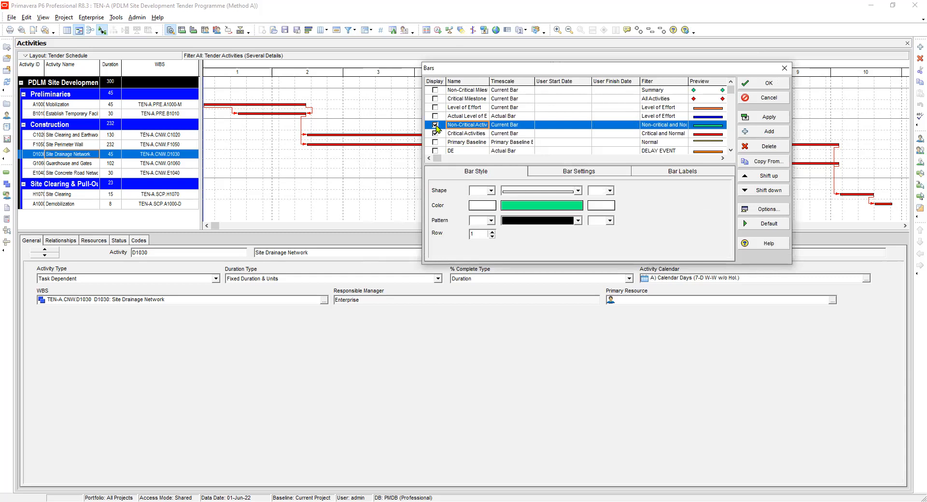
- Turn off display of the Non-Critical Activities bar, apply it, and move the Bars dialog clear of the chart
click(436, 126)
click(436, 126)
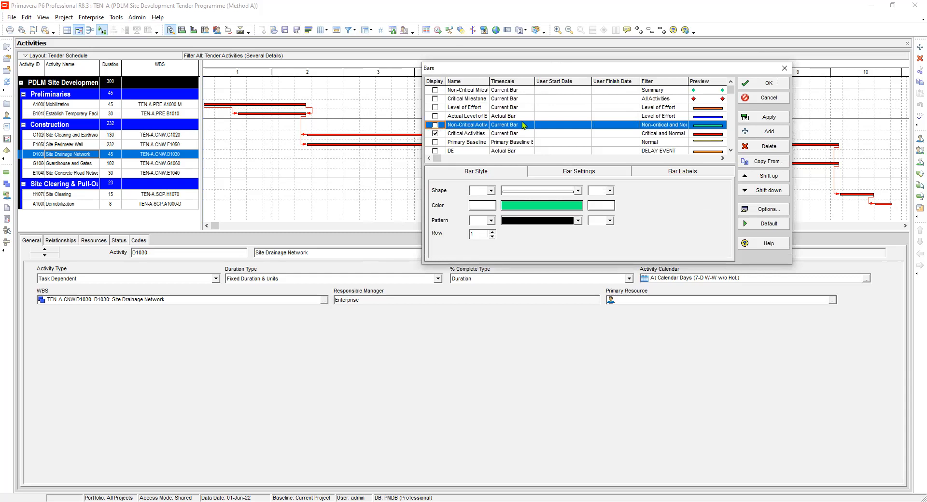
click(769, 117)
drag(569, 71, 512, 232)
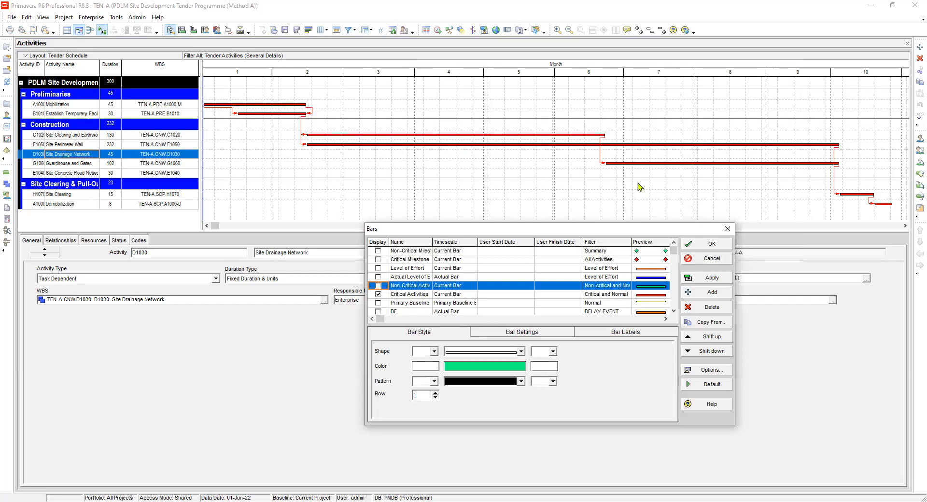
drag(605, 231, 572, 206)
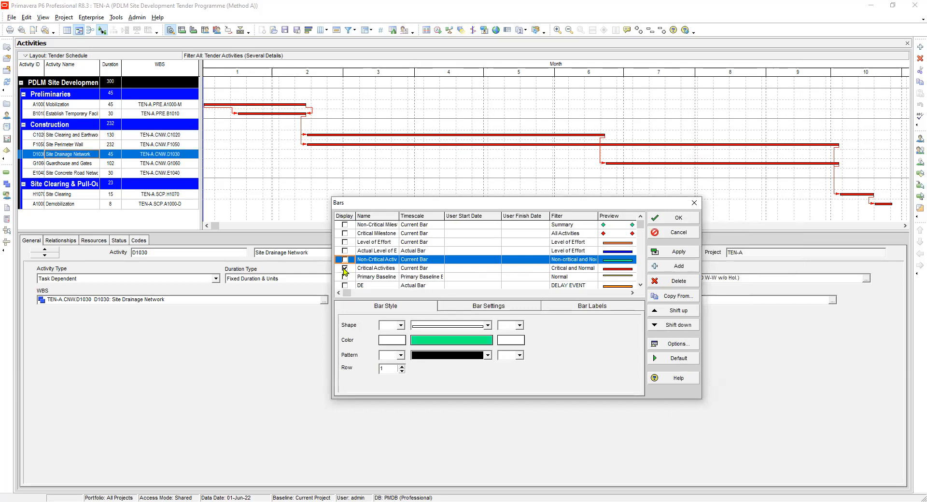
- Turn off display of the Critical Activities bar and apply it to the Gantt chart
click(344, 268)
click(344, 269)
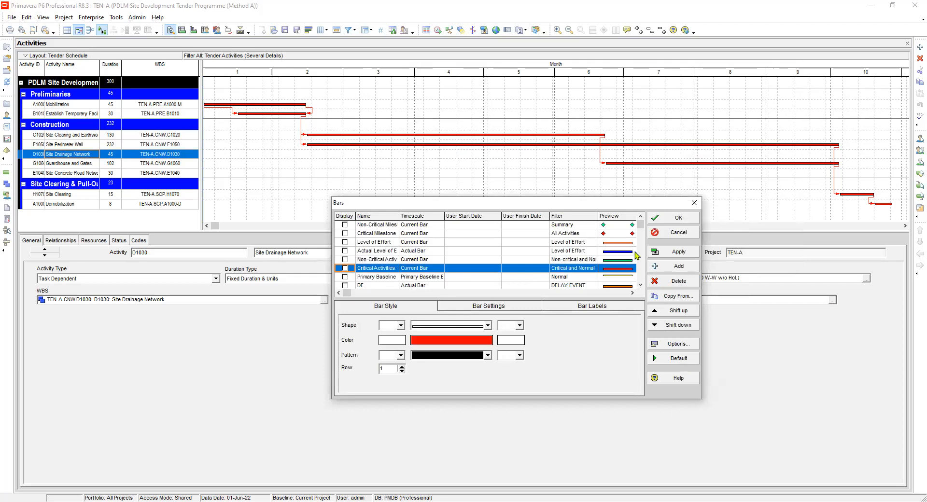
click(650, 253)
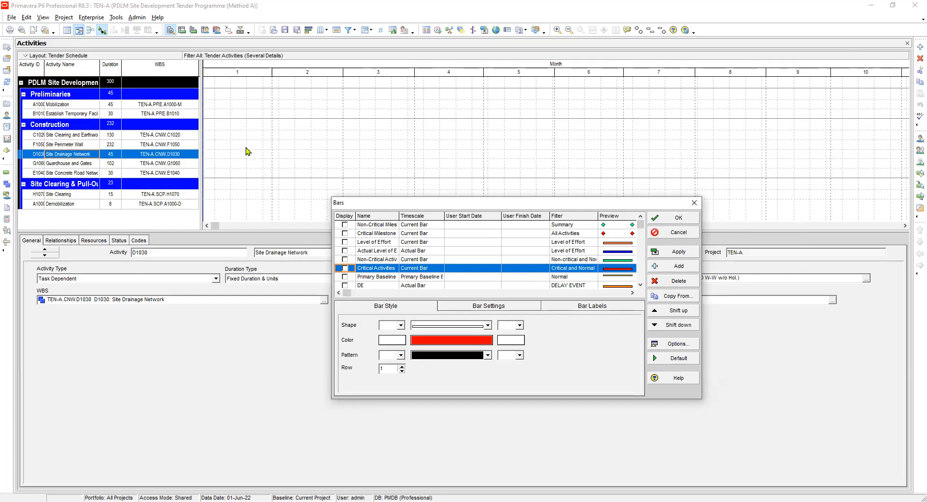
- Review the names and styles of the Level of Effort, Actual Level of Effort, Non-Critical and Critical Activities bars
click(381, 260)
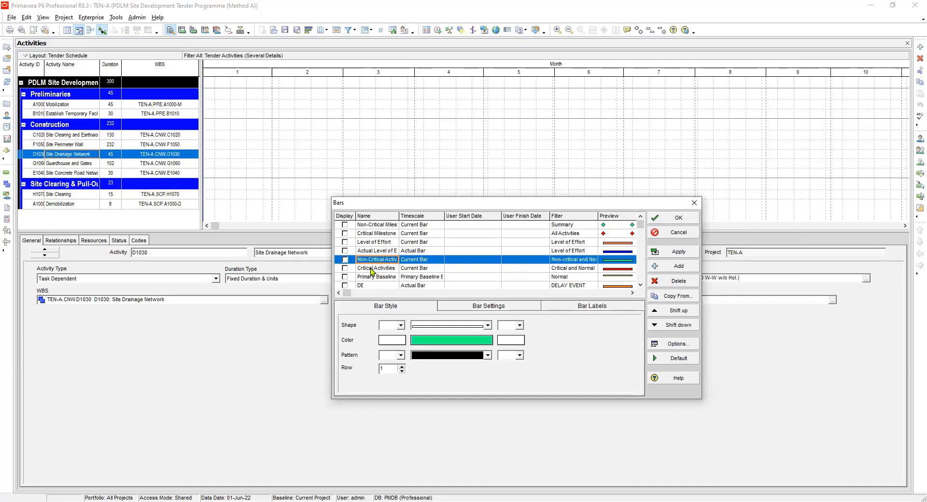
click(372, 269)
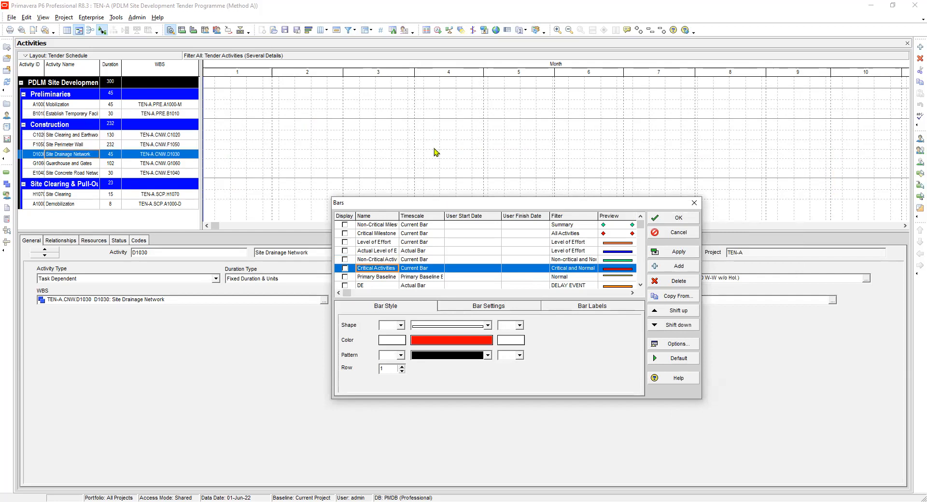
drag(439, 206, 436, 153)
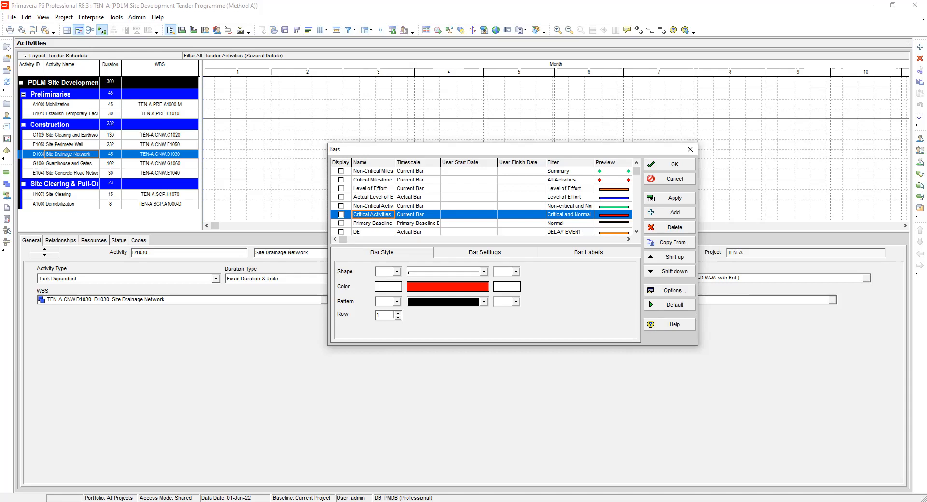
click(384, 197)
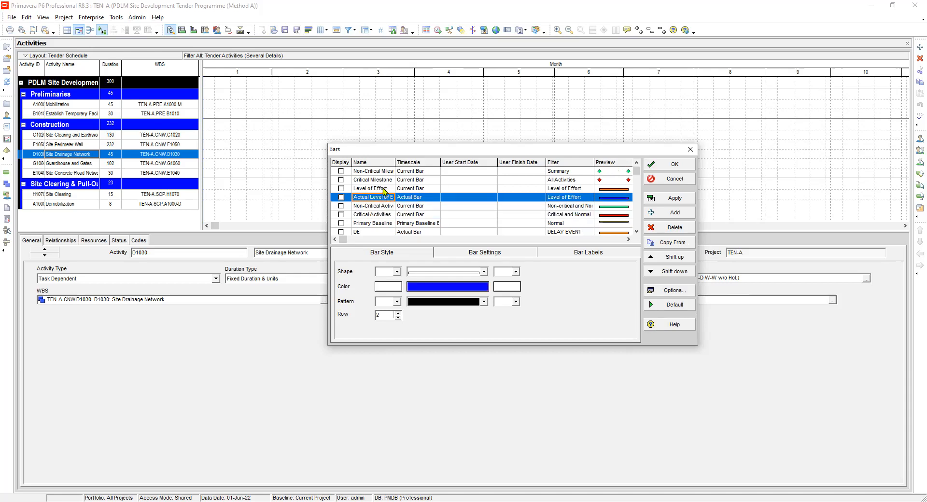
click(385, 189)
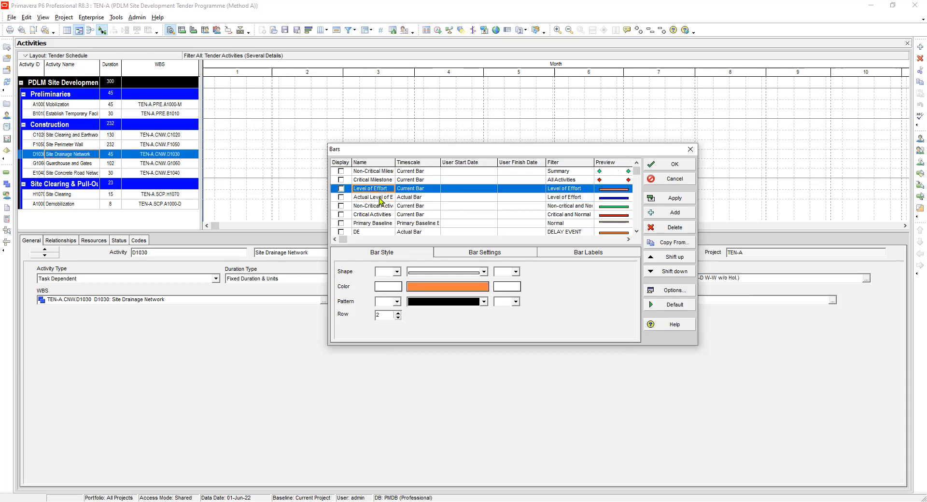
click(381, 198)
click(381, 197)
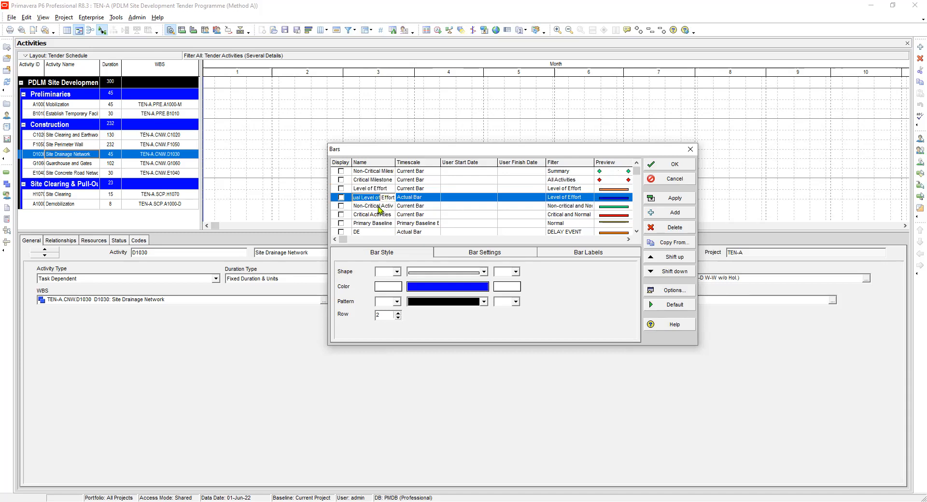
click(377, 206)
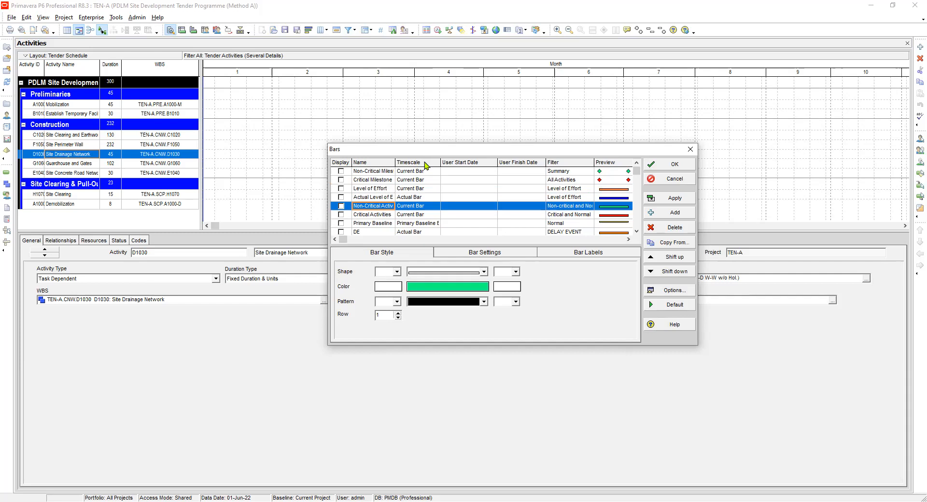
- Look through the timescale options available for the Critical Milestone bar and check the user date columns
click(412, 180)
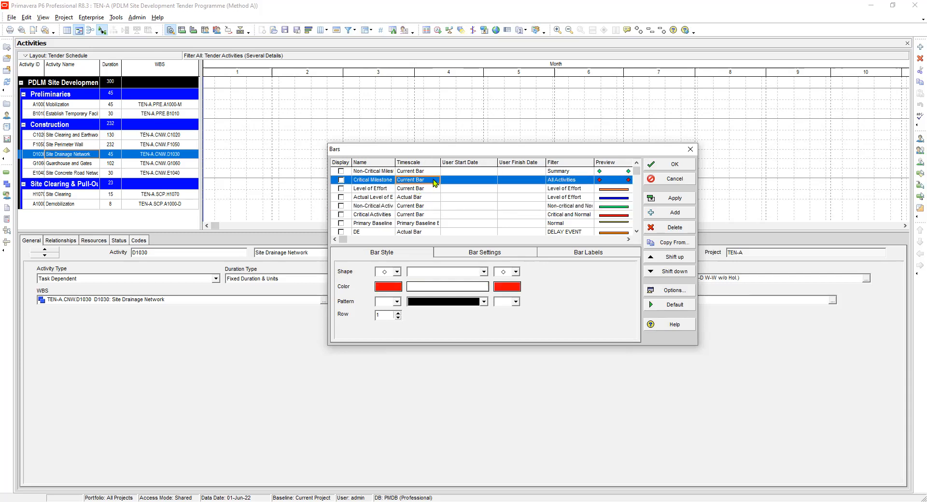
click(435, 182)
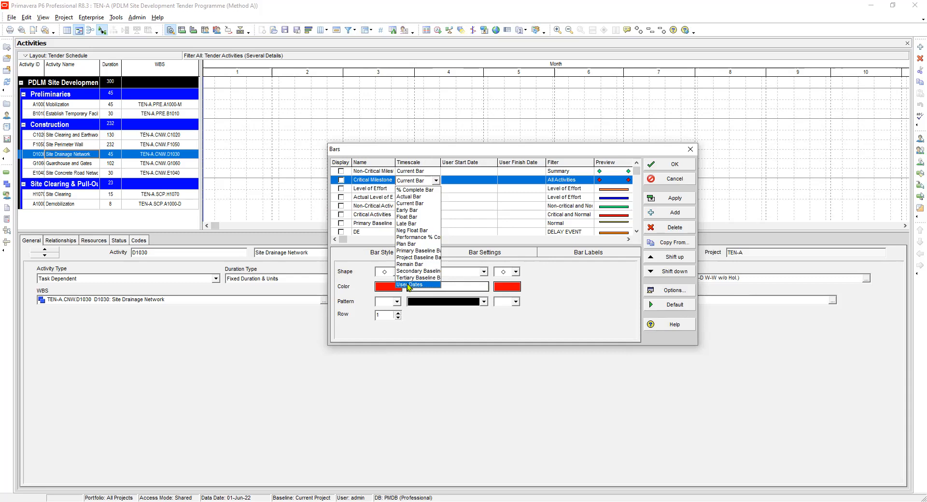
click(463, 204)
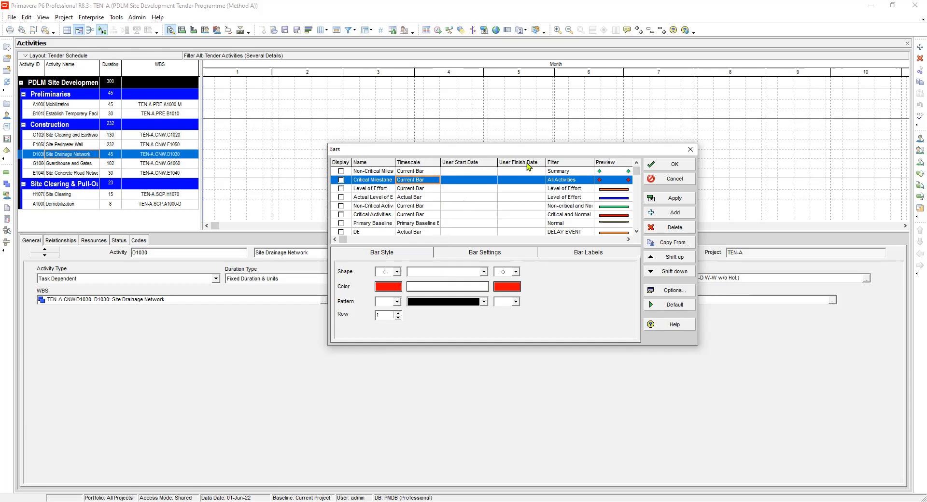
click(517, 191)
click(517, 191)
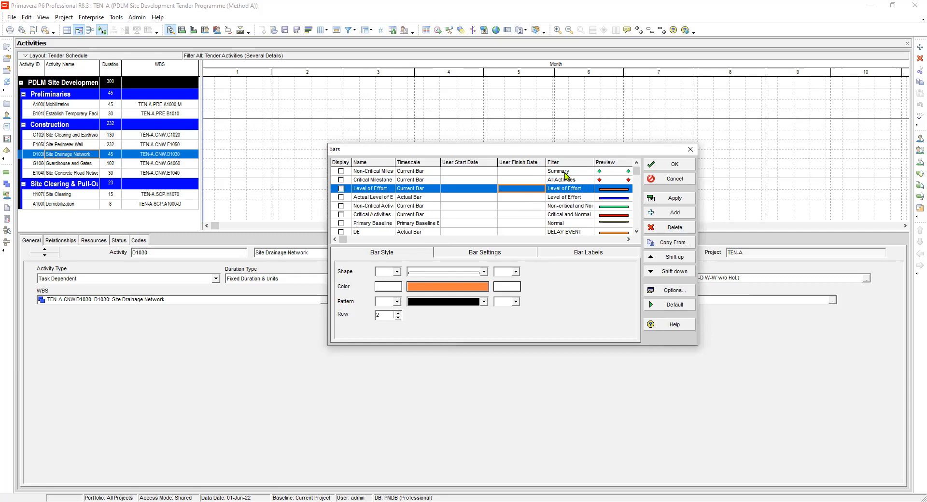
- Open the filter selection for the Critical Milestone bar and look through the default filters
click(569, 181)
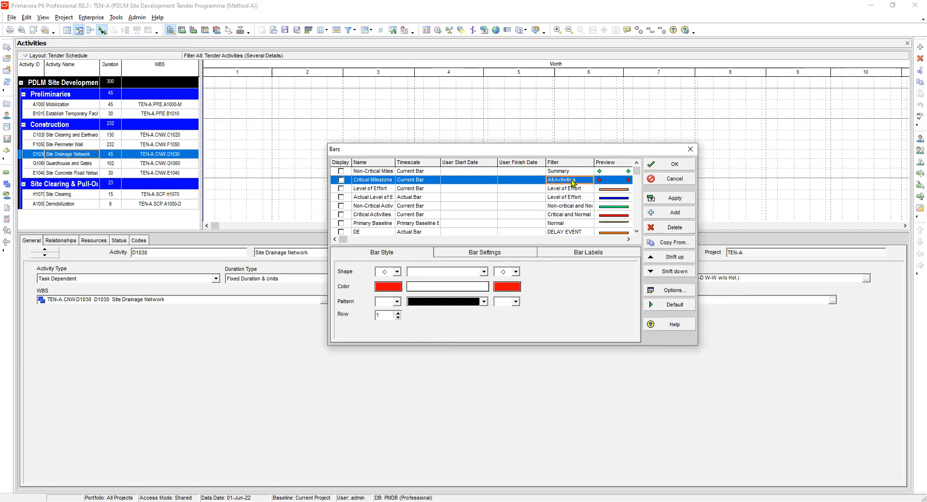
click(574, 181)
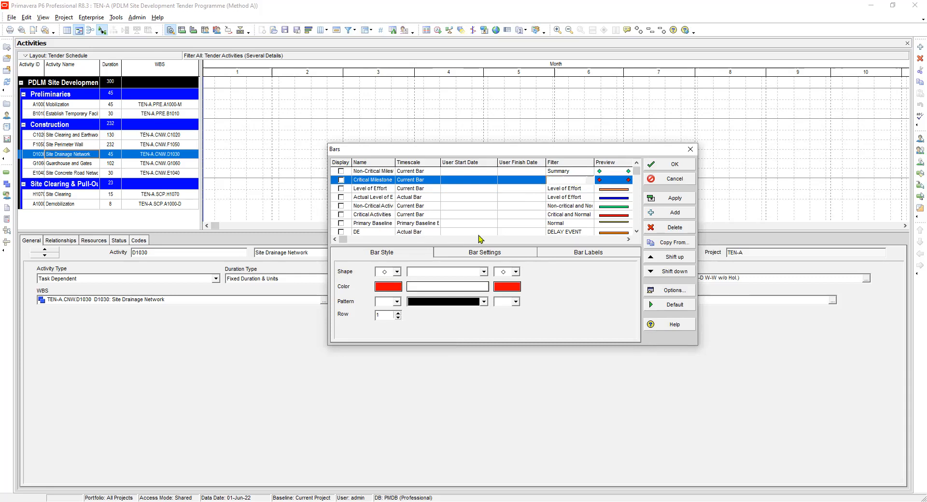
click(421, 231)
click(413, 248)
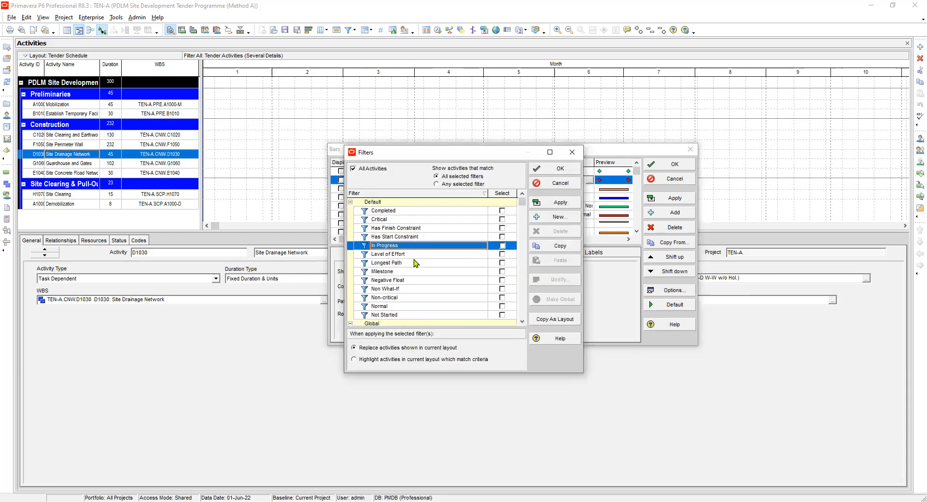
click(414, 264)
click(446, 221)
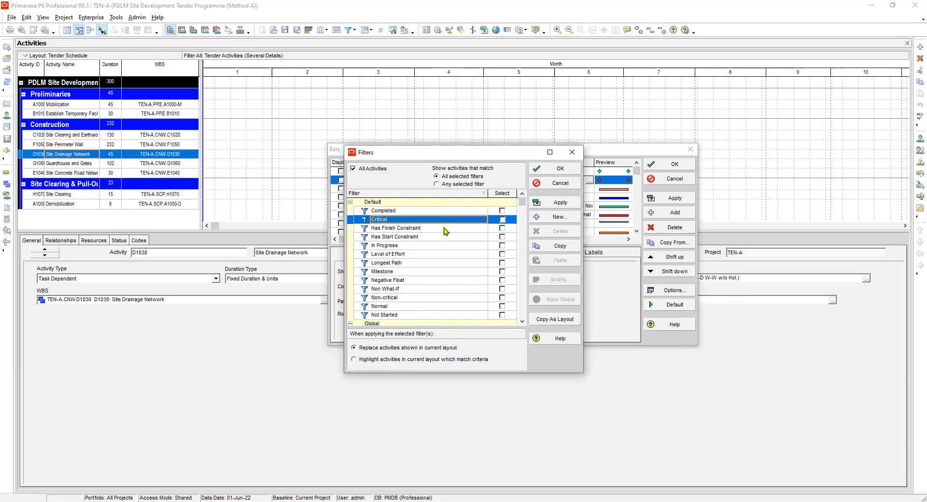
click(446, 229)
click(449, 238)
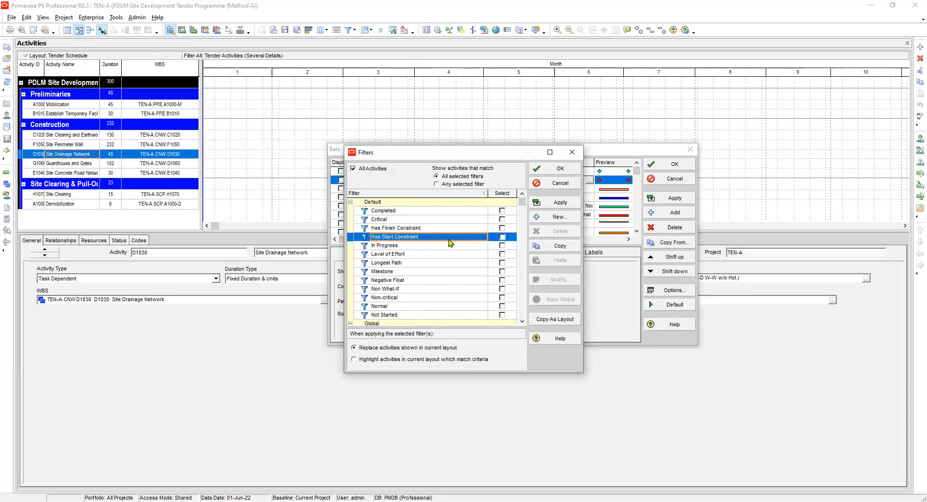
click(446, 246)
click(445, 273)
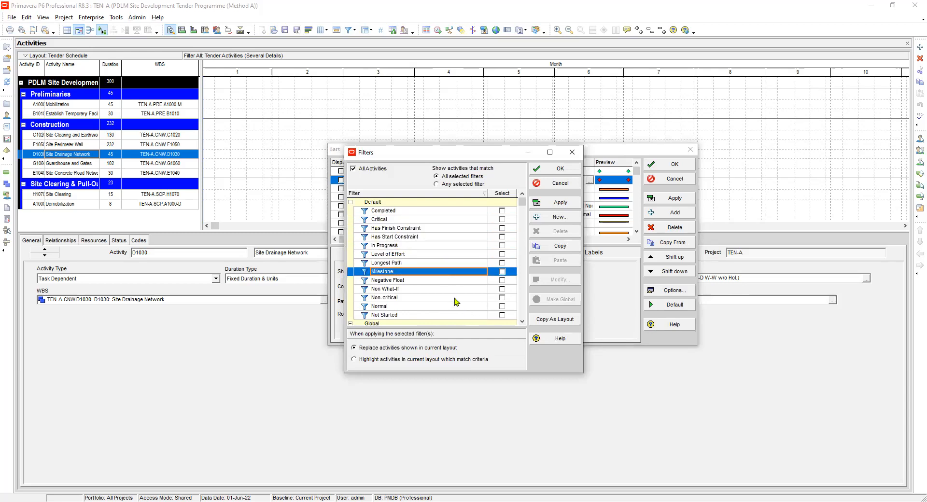
- Try combining the Non-critical, Non What-If, Negative Float and Milestone default filters for the Critical Milestone bar
click(455, 298)
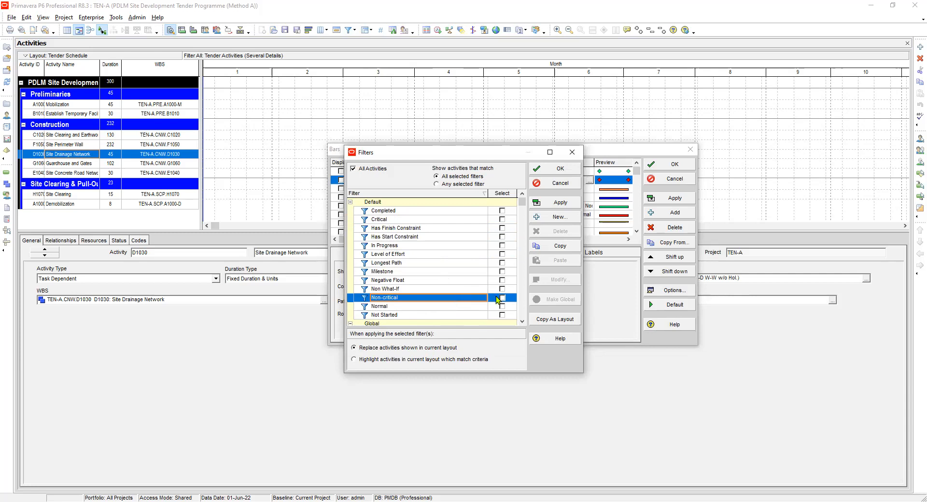
click(450, 290)
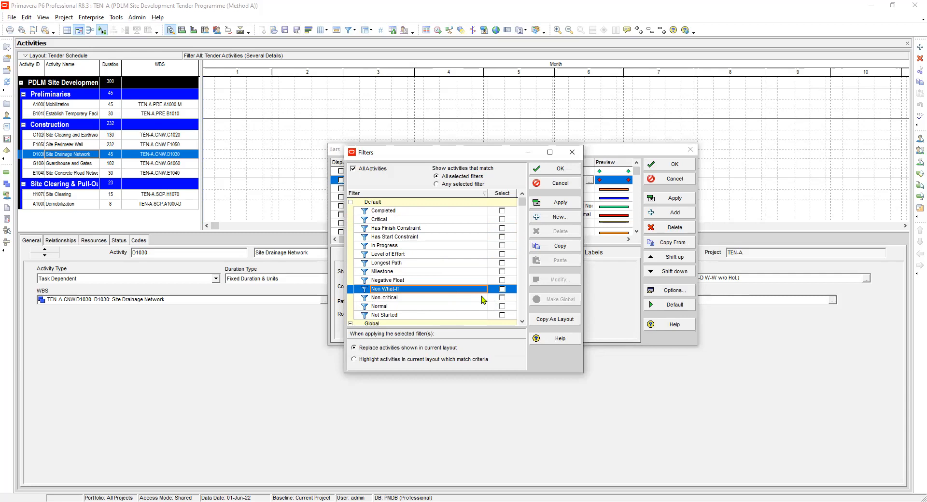
click(468, 298)
click(501, 299)
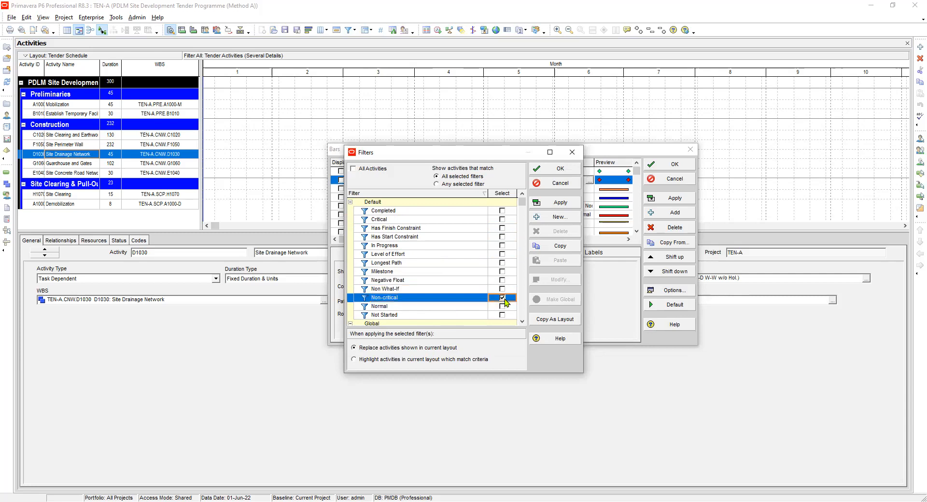
click(501, 288)
click(502, 288)
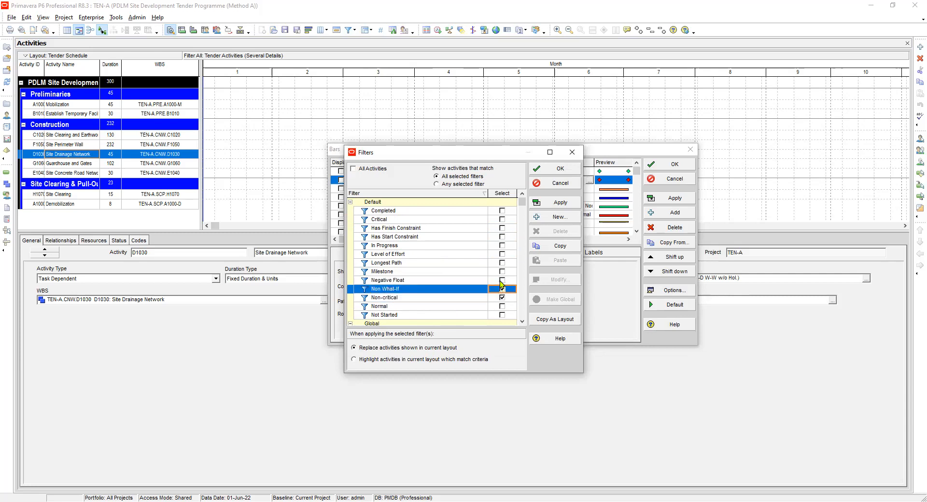
click(502, 280)
click(503, 280)
click(501, 271)
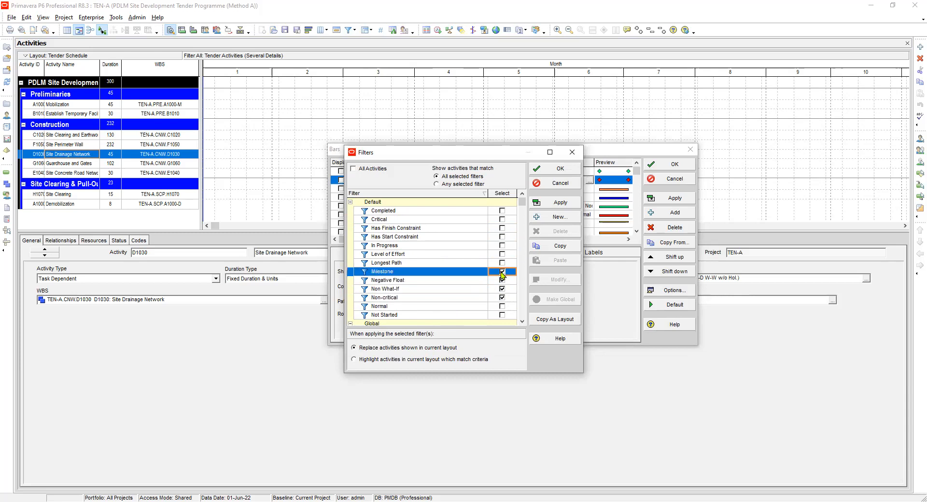
- Clear the individual default filters and accept All Activities as the Critical Milestone bar's filter
click(502, 273)
click(504, 281)
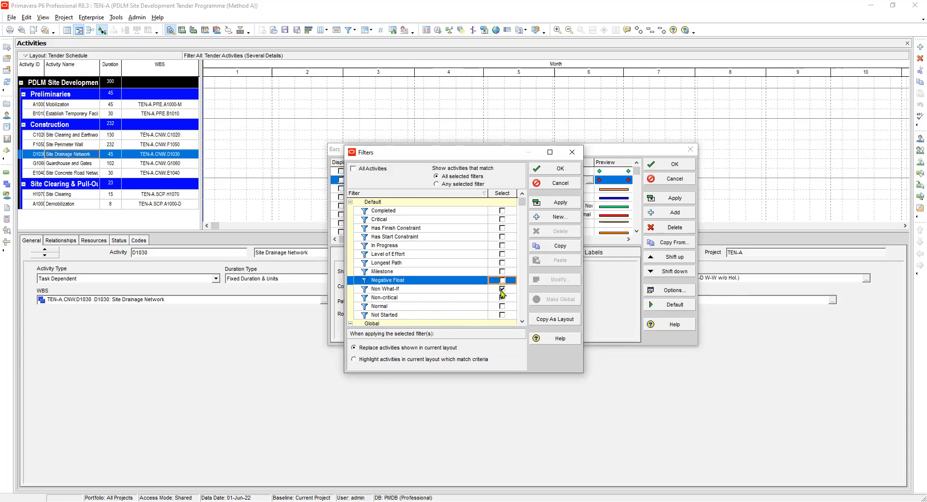
click(502, 290)
click(502, 298)
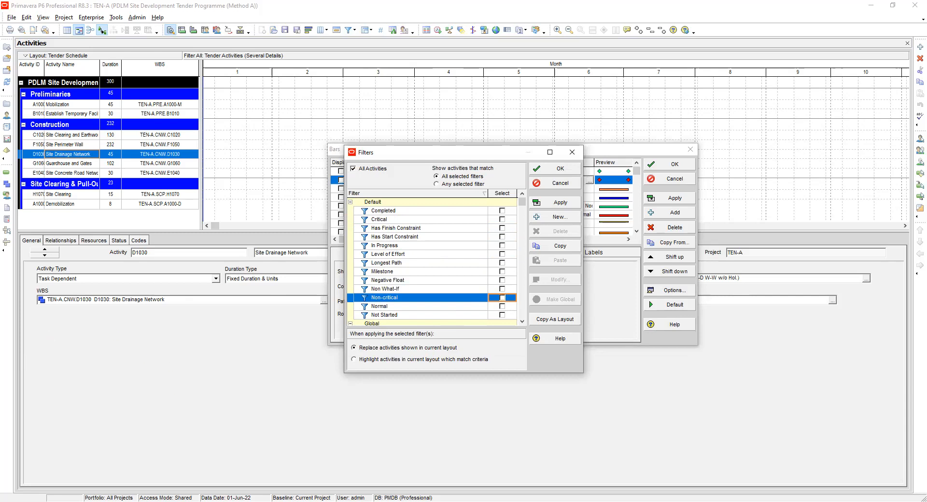
click(560, 173)
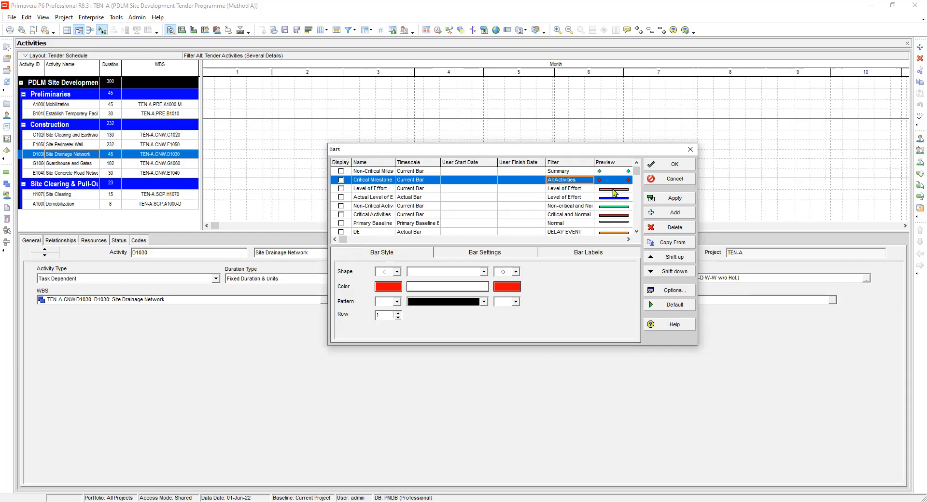
- Review the preview, style, settings and label options of the Actual Level of Effort bar
click(612, 207)
click(618, 198)
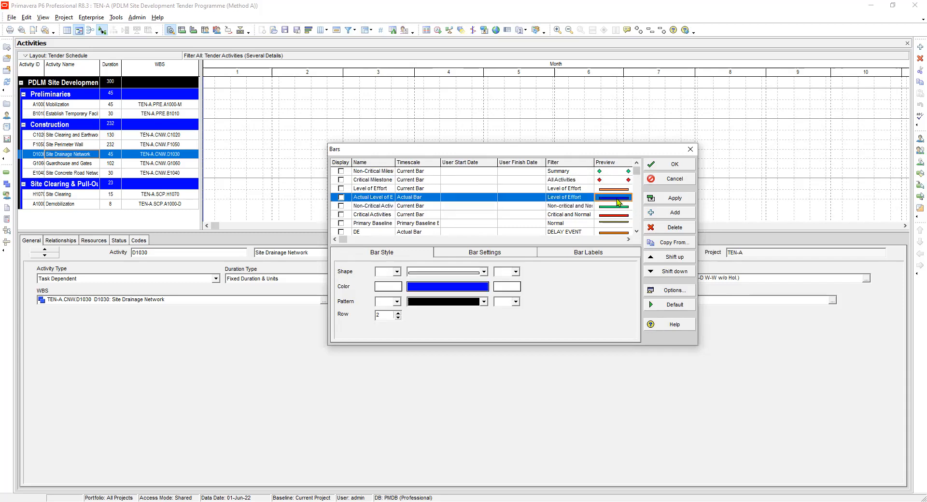
click(385, 254)
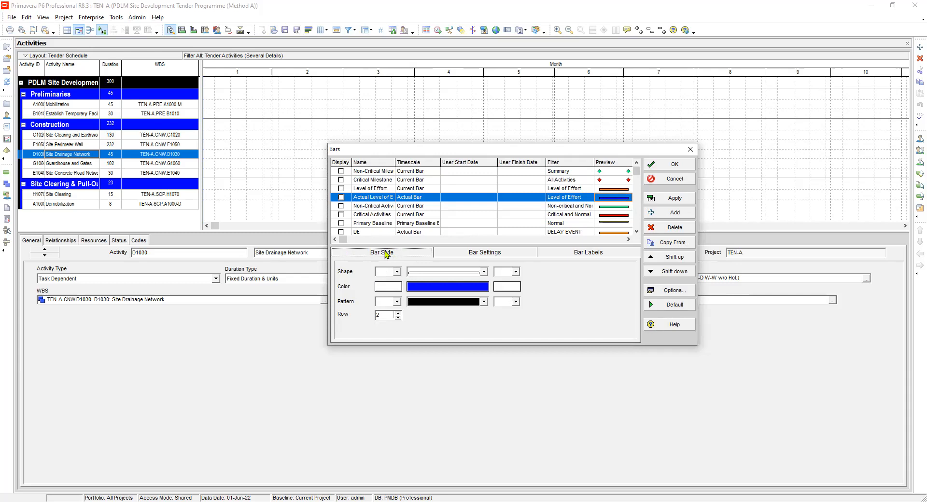
click(483, 257)
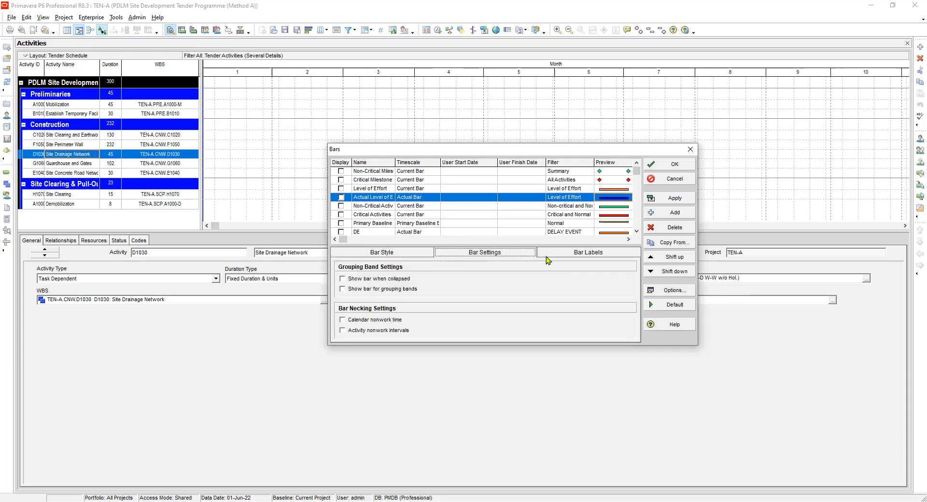
click(602, 256)
click(396, 255)
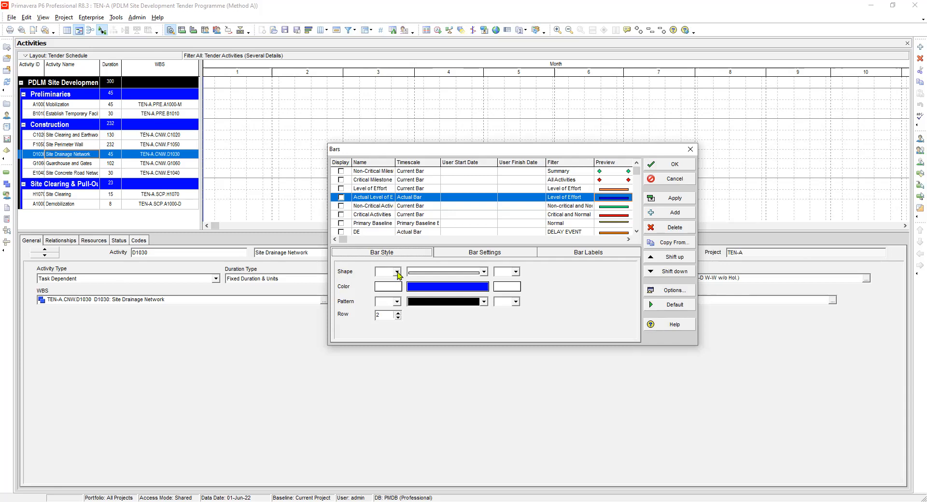
- Look through the shape options for the start, middle and end of the Actual Level of Effort bar
click(396, 272)
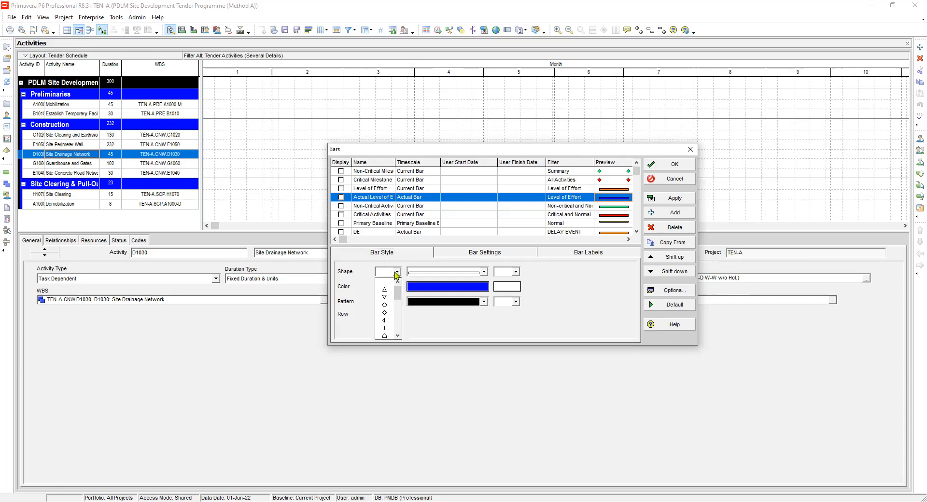
click(473, 279)
click(472, 274)
click(473, 278)
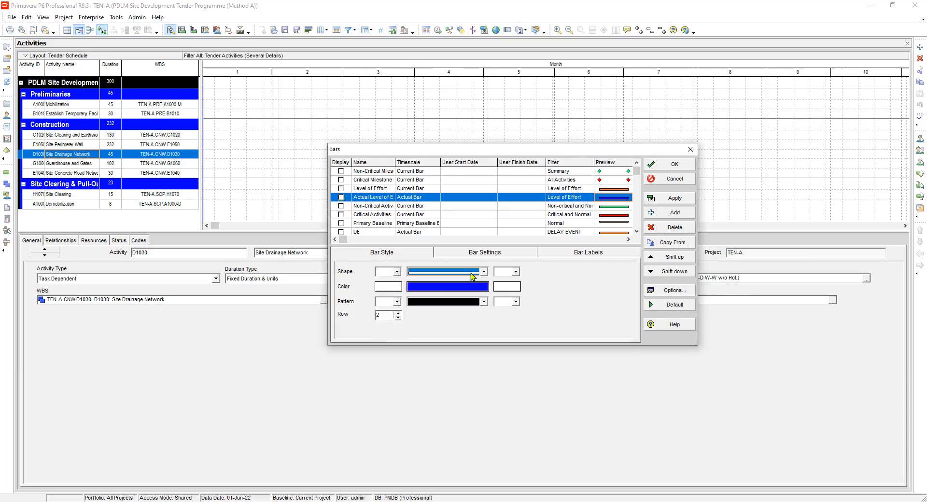
click(517, 273)
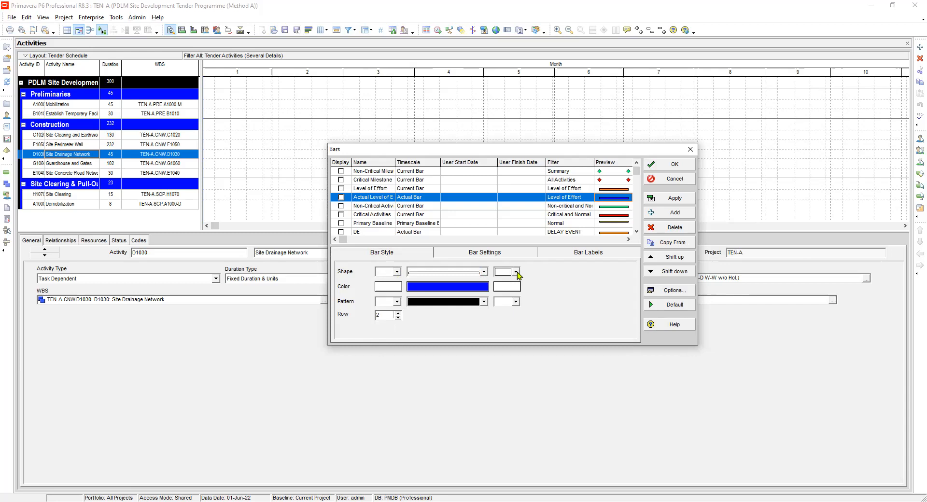
click(457, 274)
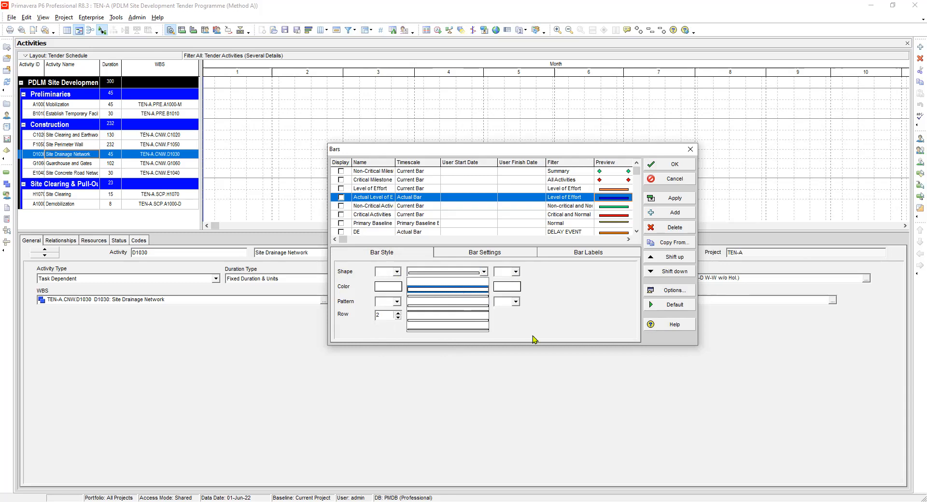
click(461, 328)
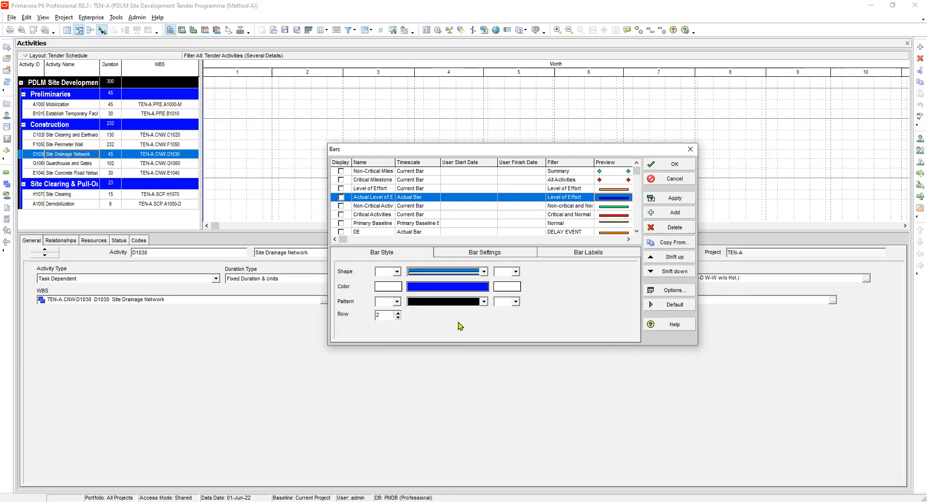
- Examine the color palette and fill pattern choices available for the Actual Level of Effort bar
click(446, 286)
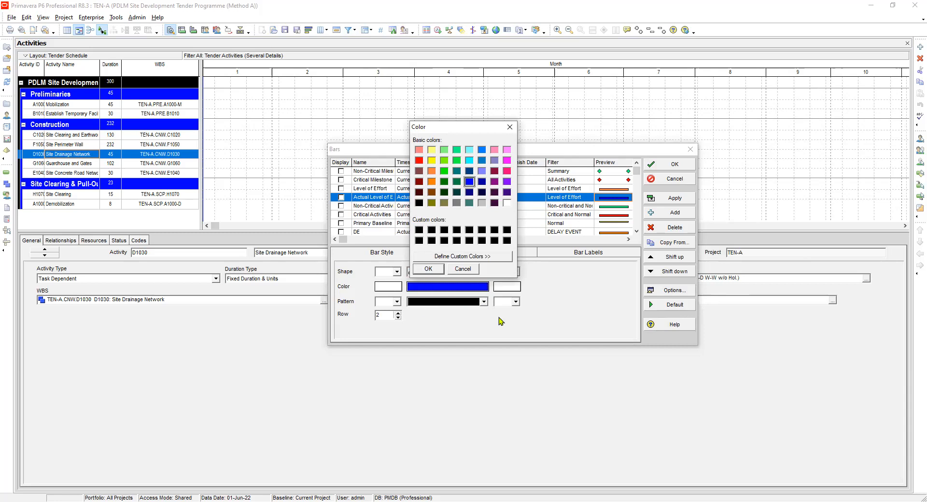
click(428, 269)
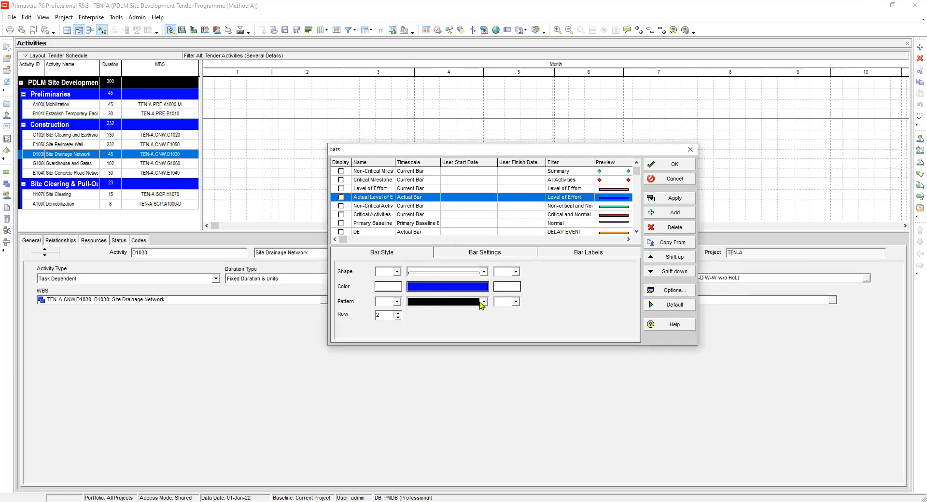
click(483, 302)
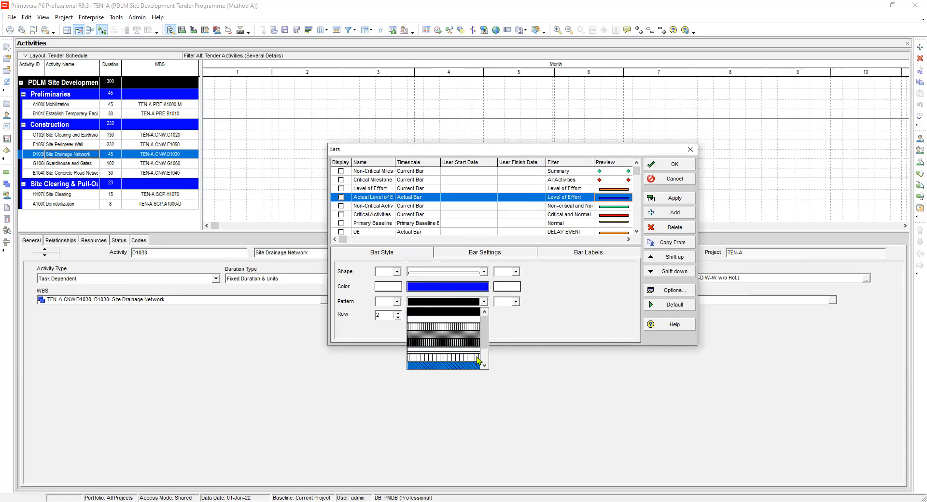
click(507, 326)
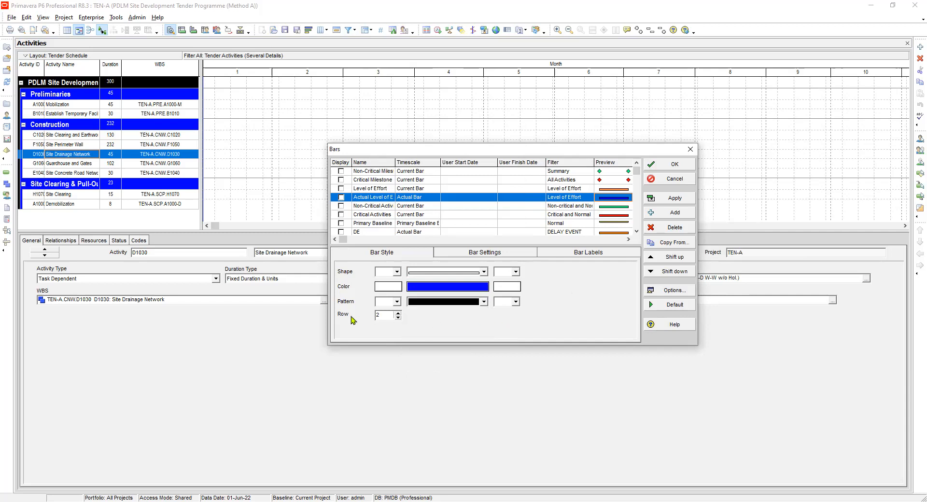
- Set the row of the Actual Level of Effort bar to 1
click(399, 313)
click(397, 317)
click(397, 313)
click(398, 317)
click(398, 318)
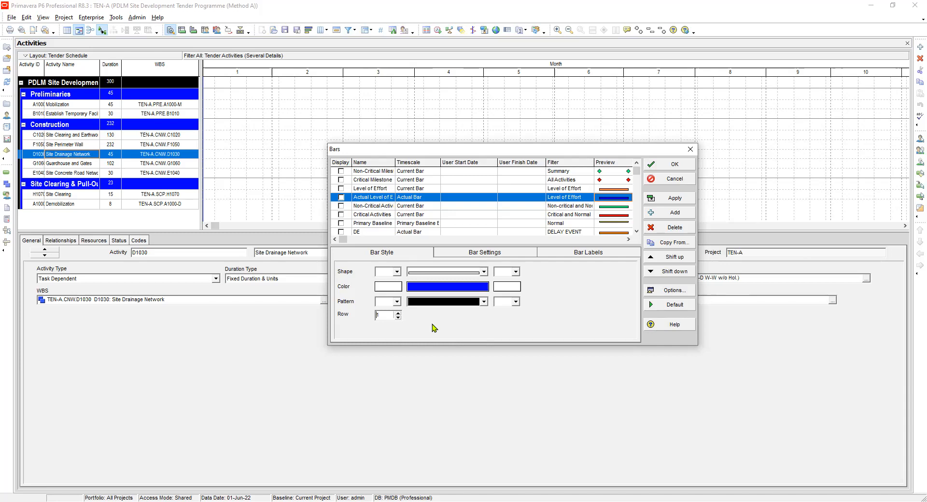
click(398, 313)
click(399, 313)
click(443, 26)
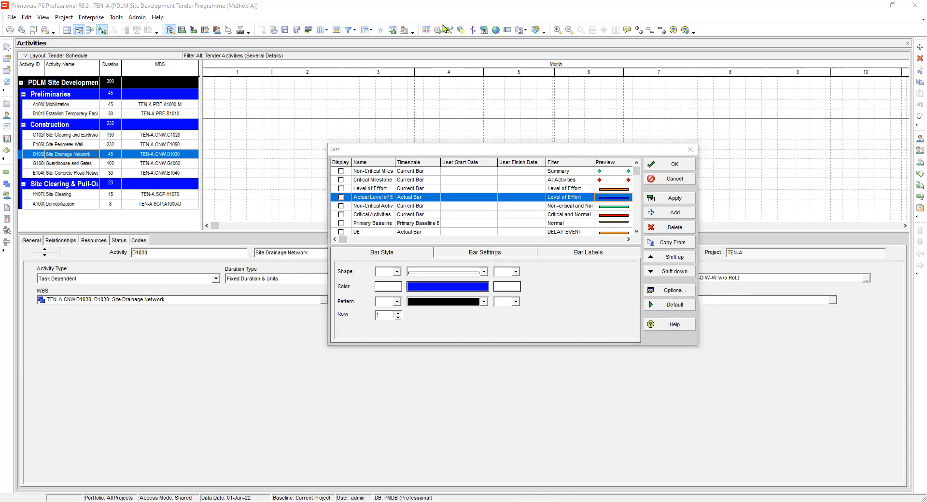
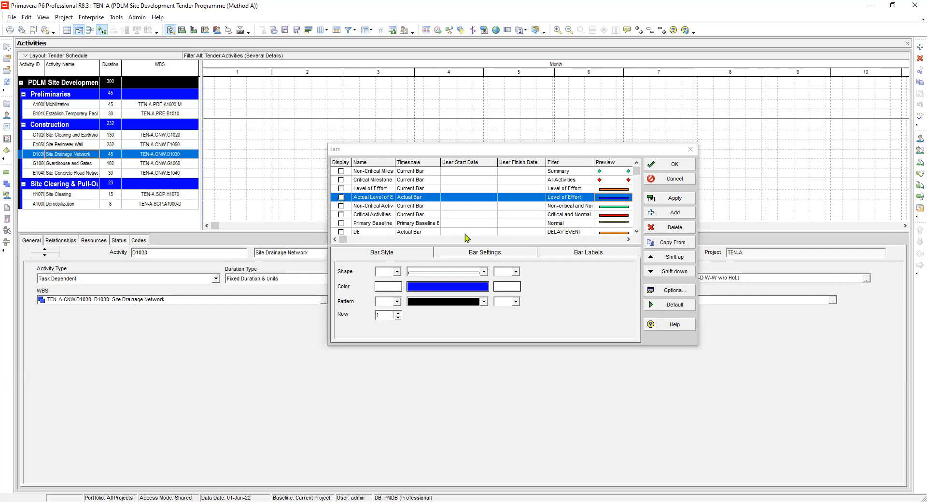
- Fit the bar Name column to its contents and compare the styles of the Non-Critical Activities and Critical Activities bars
double_click(396, 162)
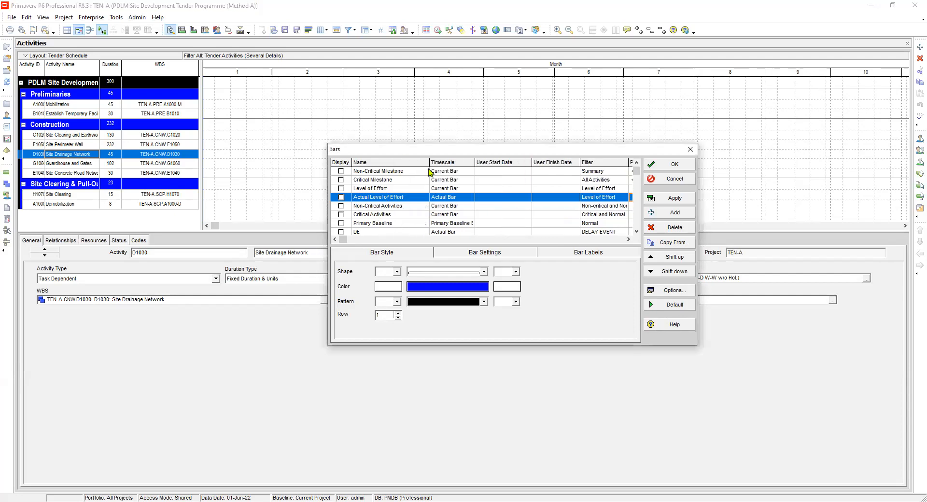
click(397, 208)
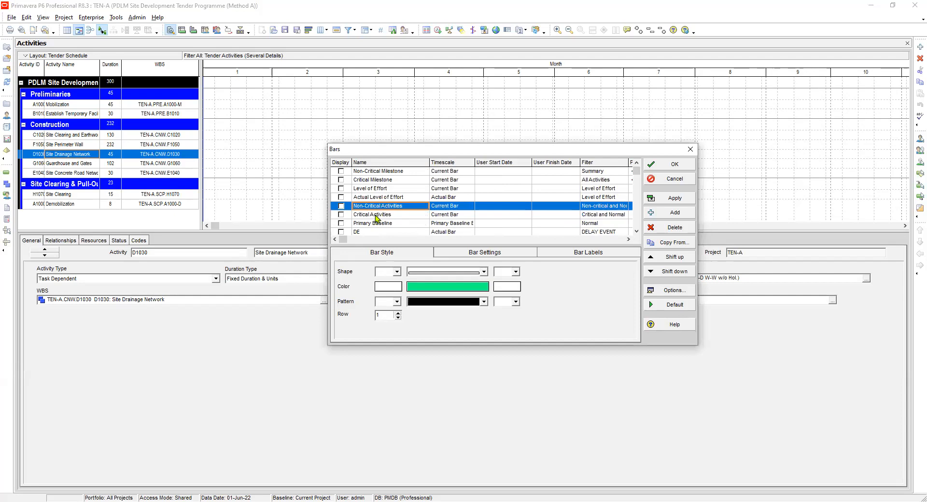
click(375, 215)
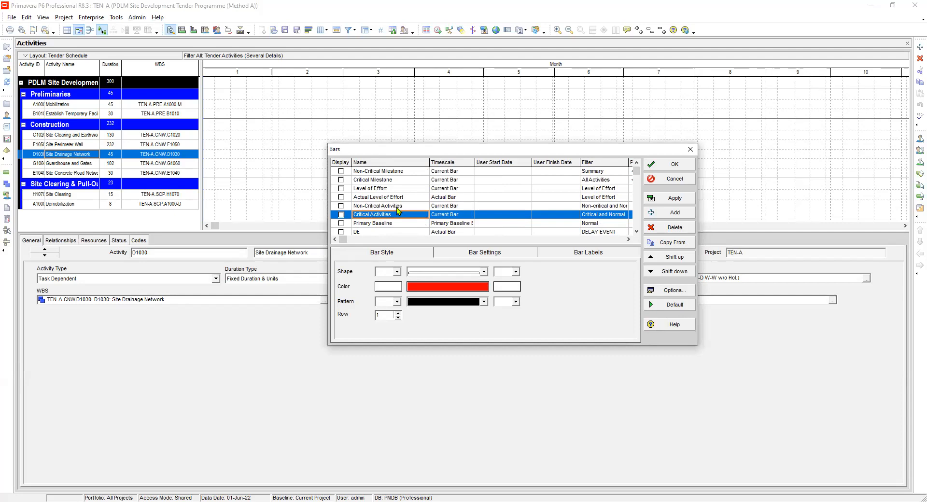
click(397, 207)
click(376, 215)
click(375, 207)
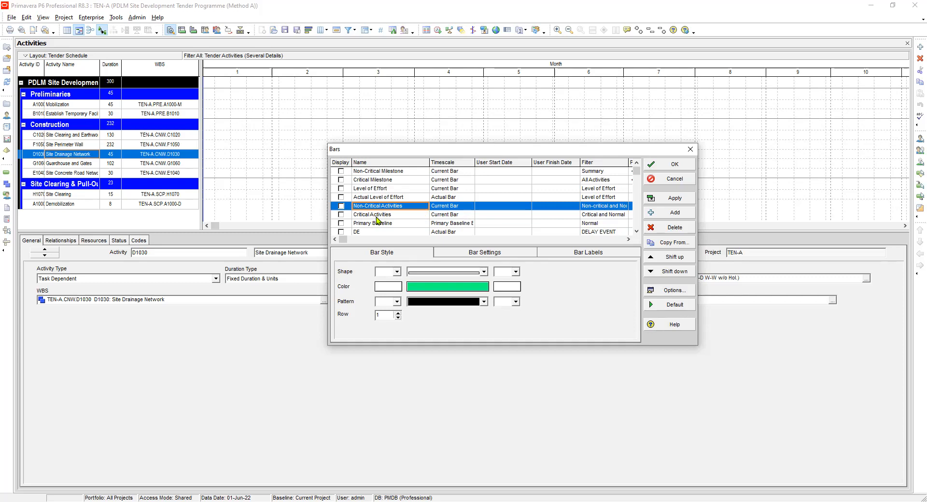
click(375, 217)
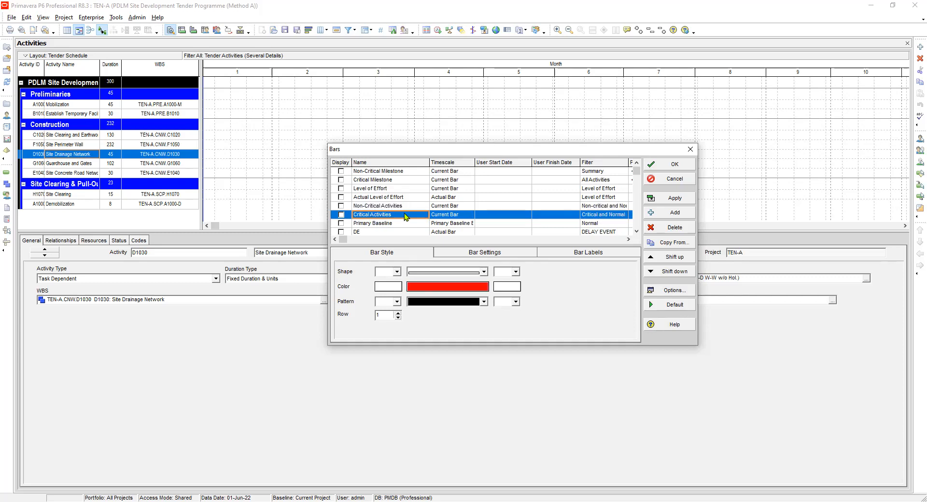
- Turn on display of the Non-Critical Activities and Critical Activities bars, apply them to the Gantt chart and accept the bar settings
click(343, 207)
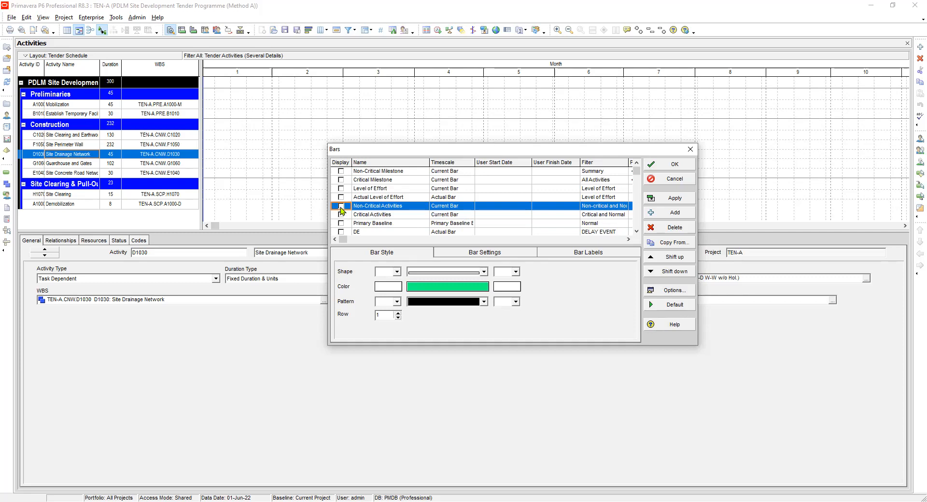
click(341, 206)
click(650, 201)
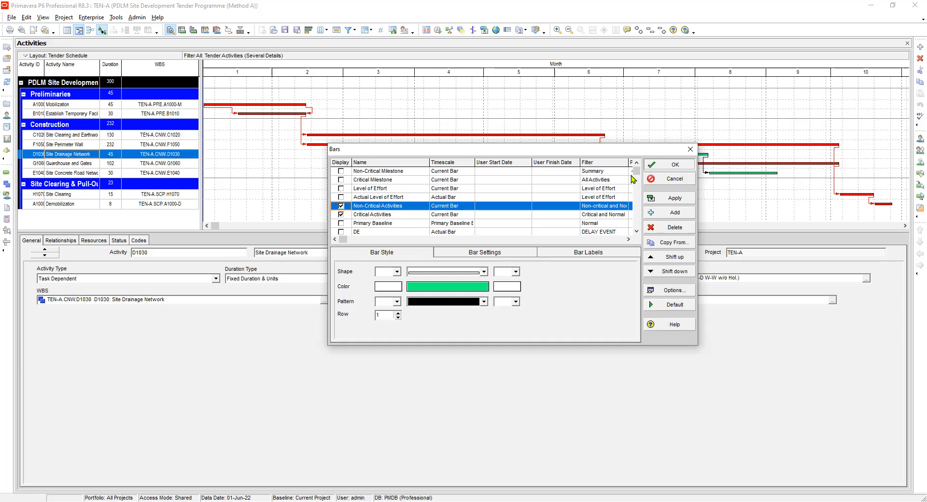
key(Return)
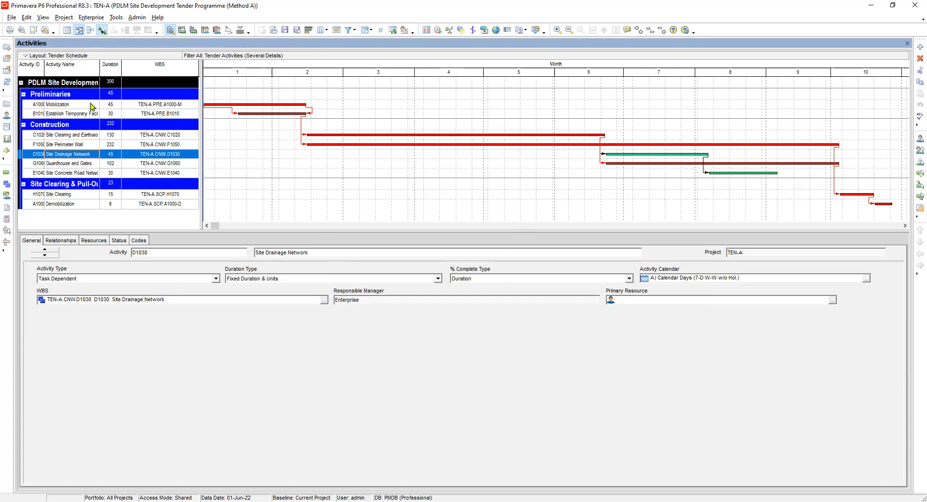
- Check the Mobilization and Establish Temporary Facilities activities and their details alongside the Gantt chart bars
click(65, 105)
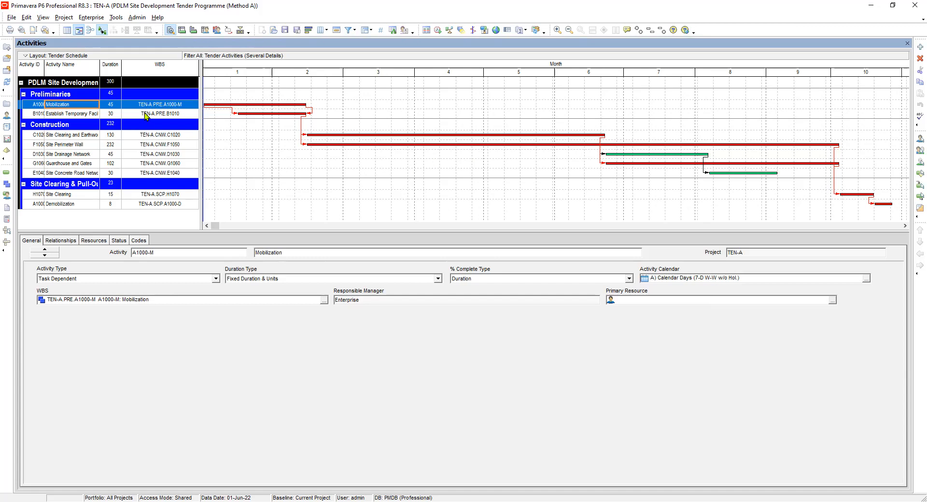
click(64, 116)
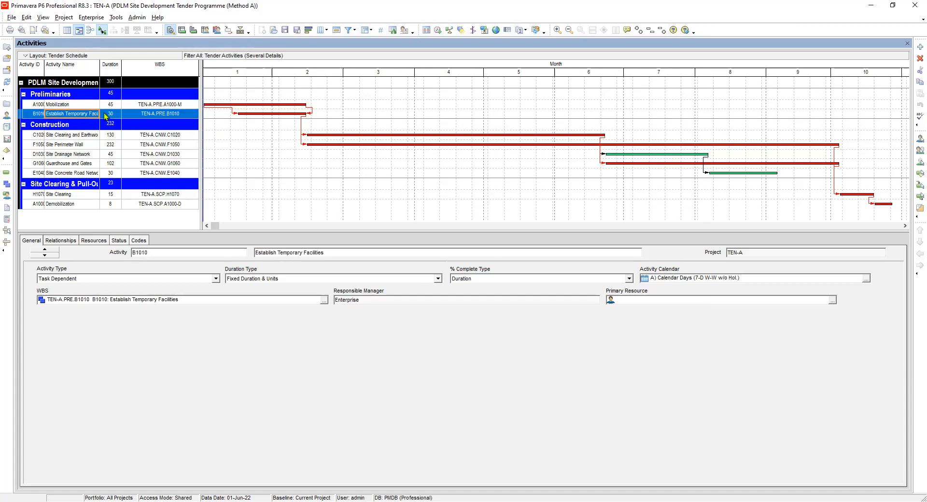
click(153, 105)
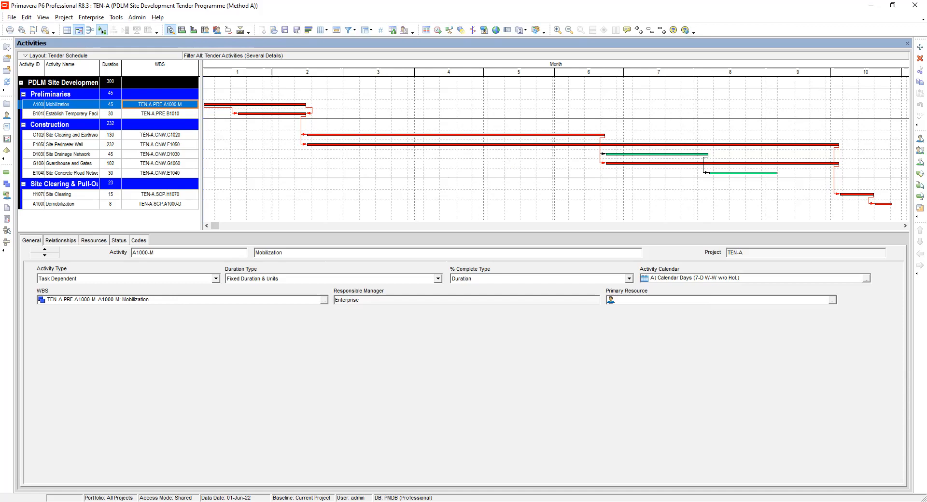
- Delete the Non-Critical Activities and Critical Activities bars from the bar settings and apply the change to the Gantt chart
key(alt+Tab)
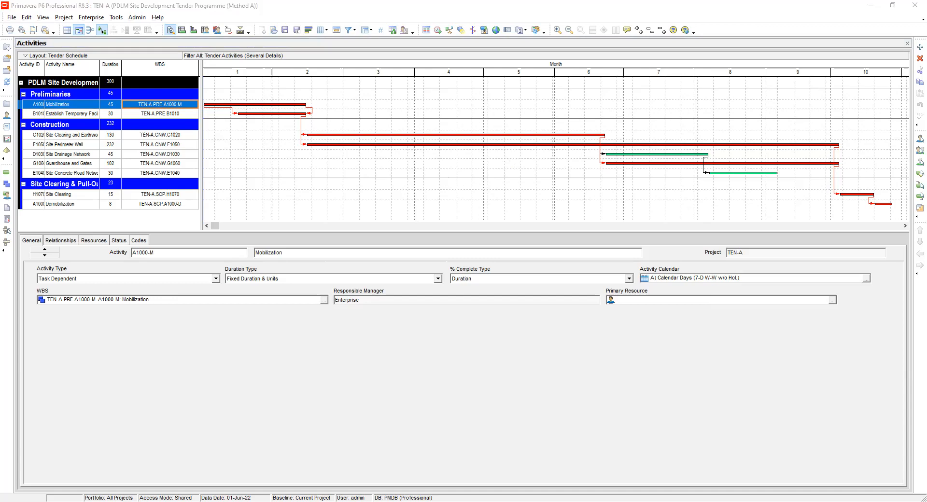
click(487, 487)
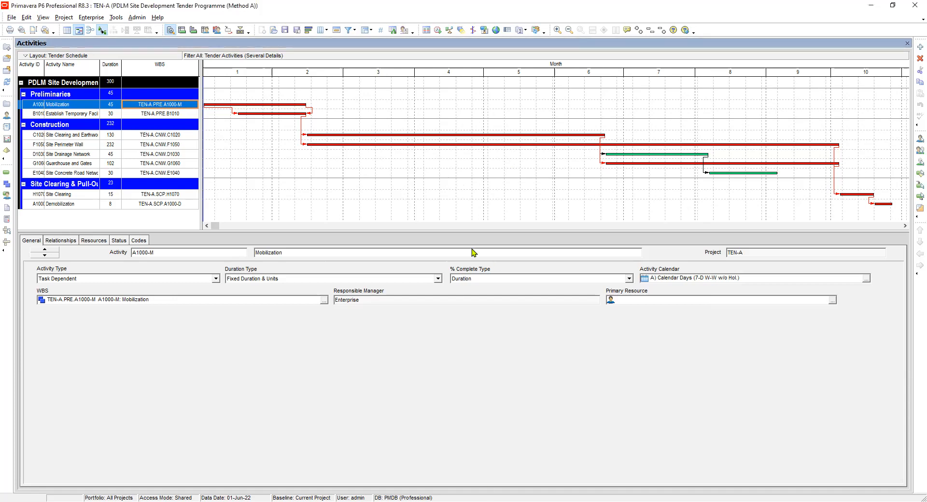
right_click(455, 119)
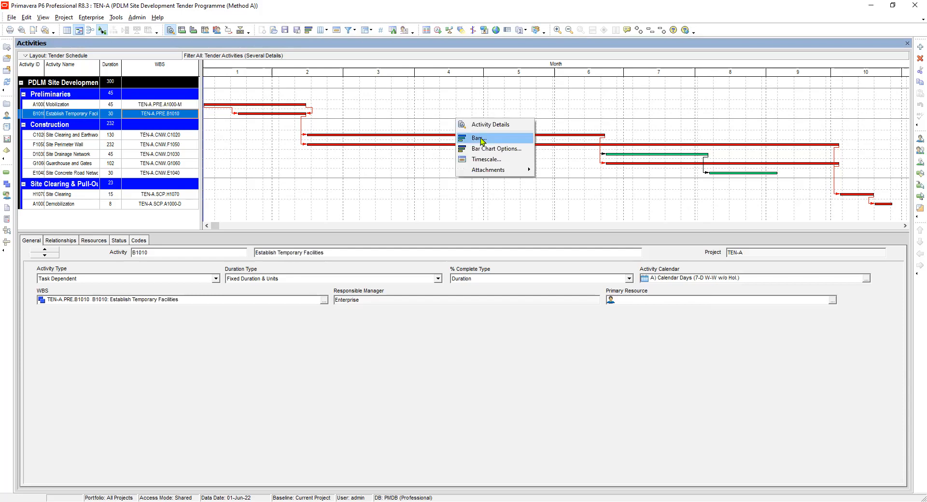
click(480, 138)
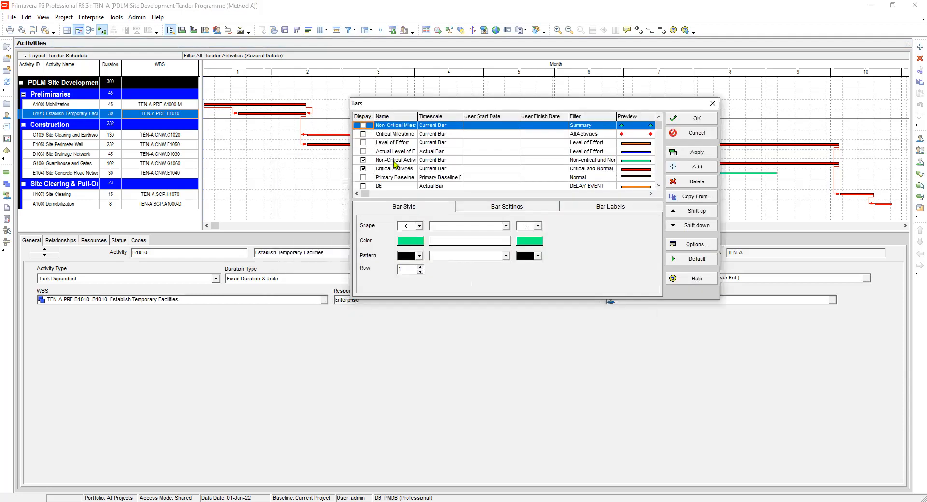
click(394, 161)
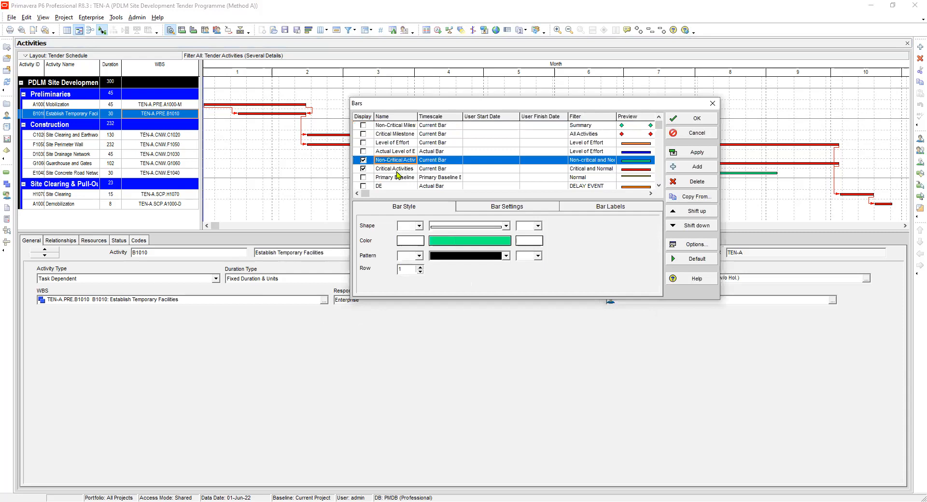
shift+click(397, 170)
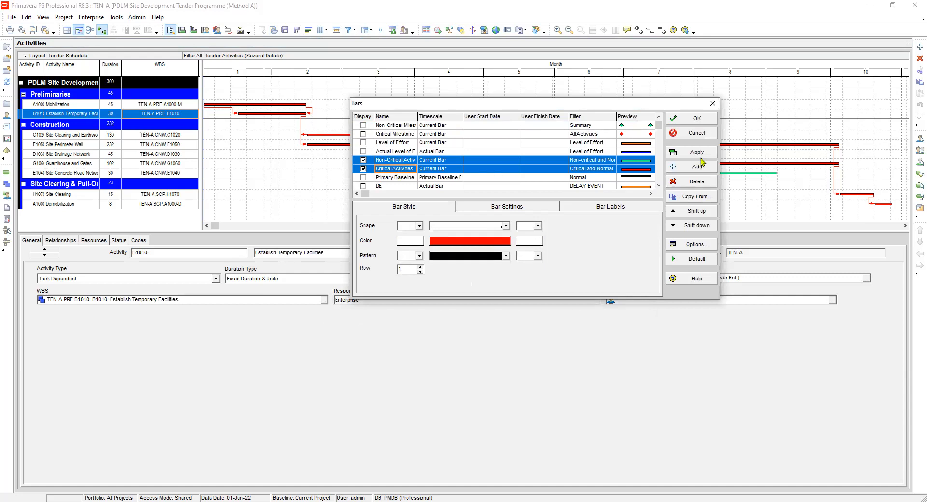
click(696, 182)
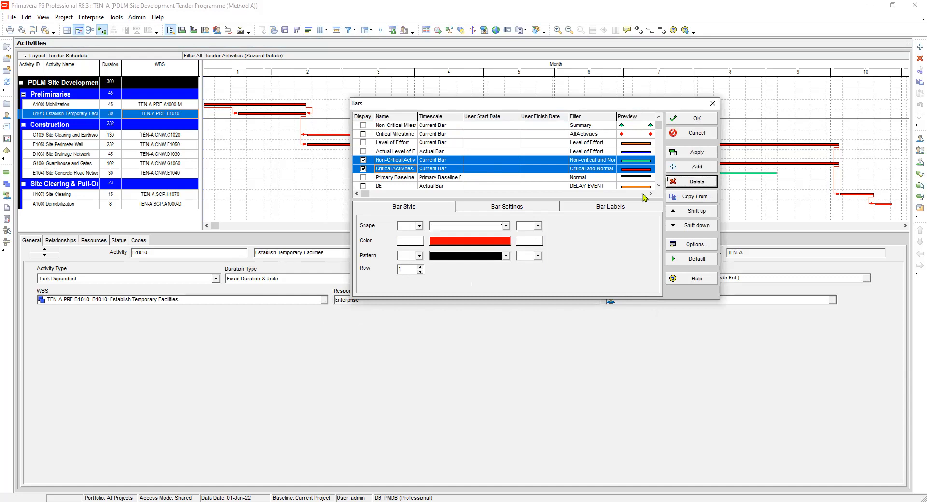
click(696, 152)
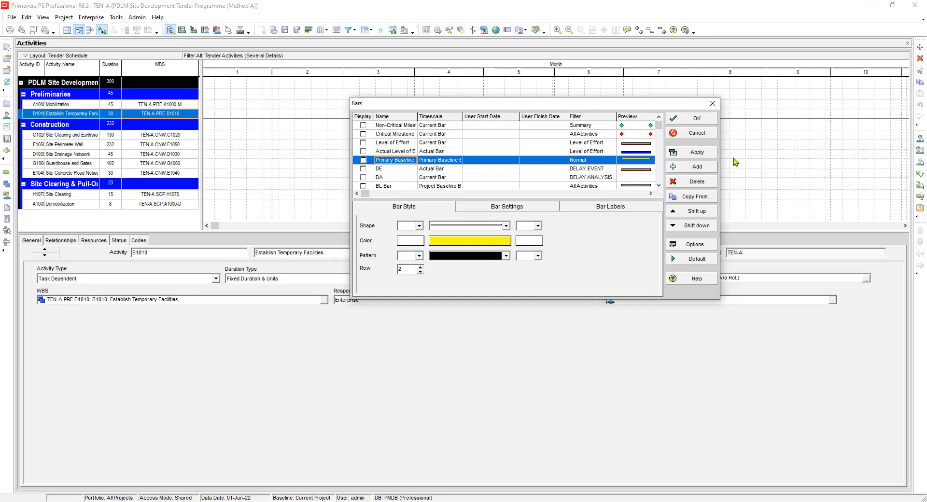
- Add two new bars to the Gantt chart bar list, named Non-Critical Work and Critical Work
click(703, 167)
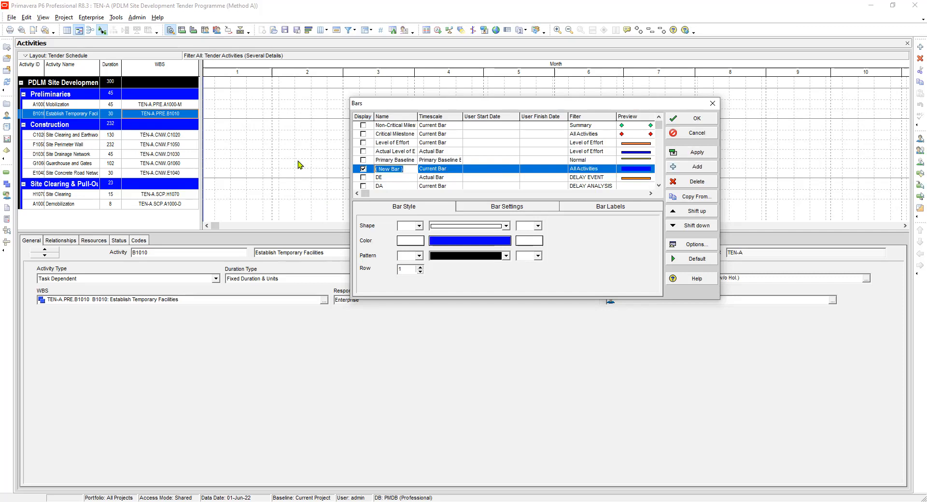
text(Non-Critical A)
key(BackSpace)
text(Work)
click(697, 166)
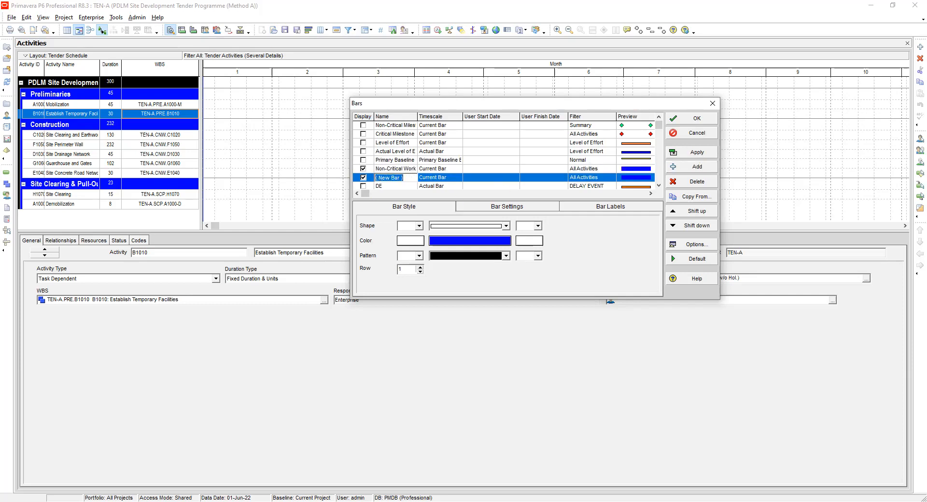
text(Critical Works)
key(BackSpace)
- Check the timescale options and user date fields of the Non-Critical Work and Critical Work bars
click(445, 167)
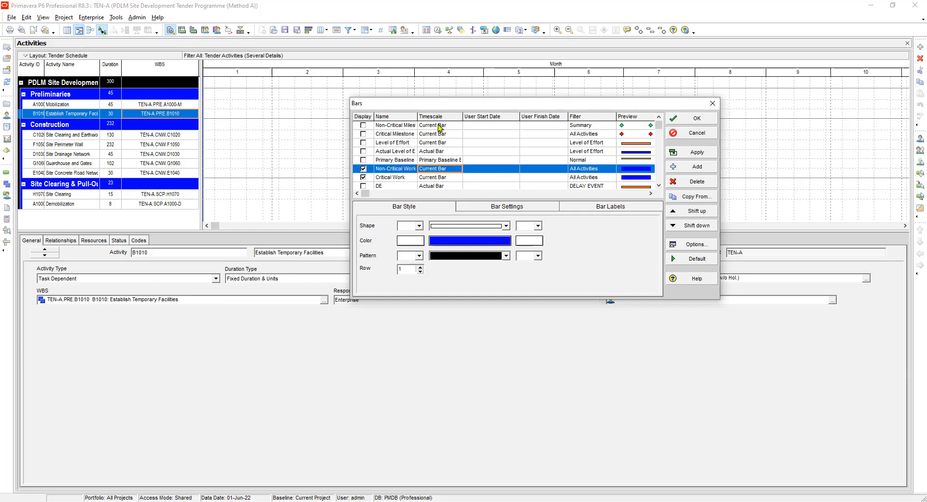
click(444, 169)
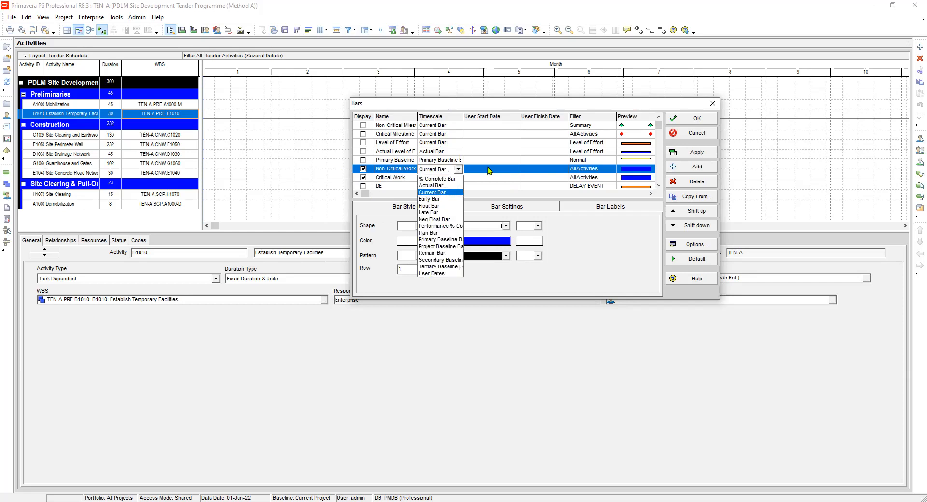
click(395, 171)
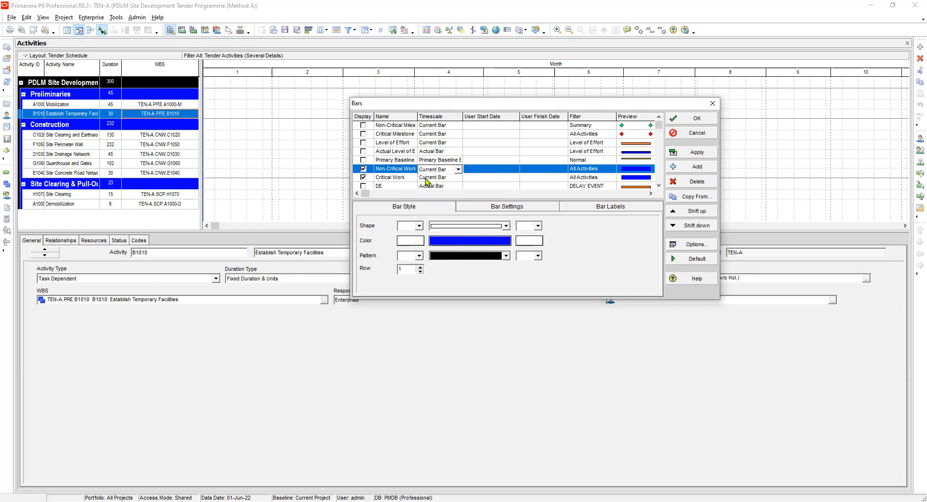
click(436, 178)
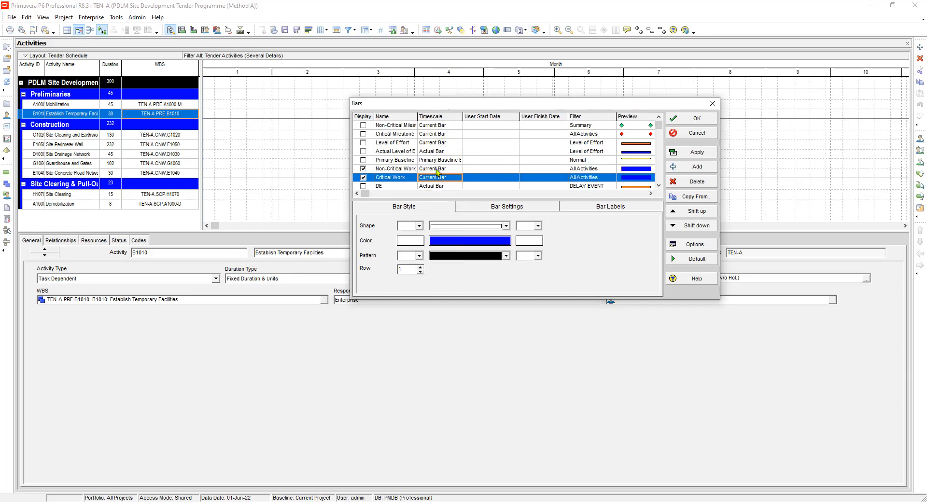
click(436, 169)
click(439, 177)
click(438, 169)
click(441, 178)
click(437, 170)
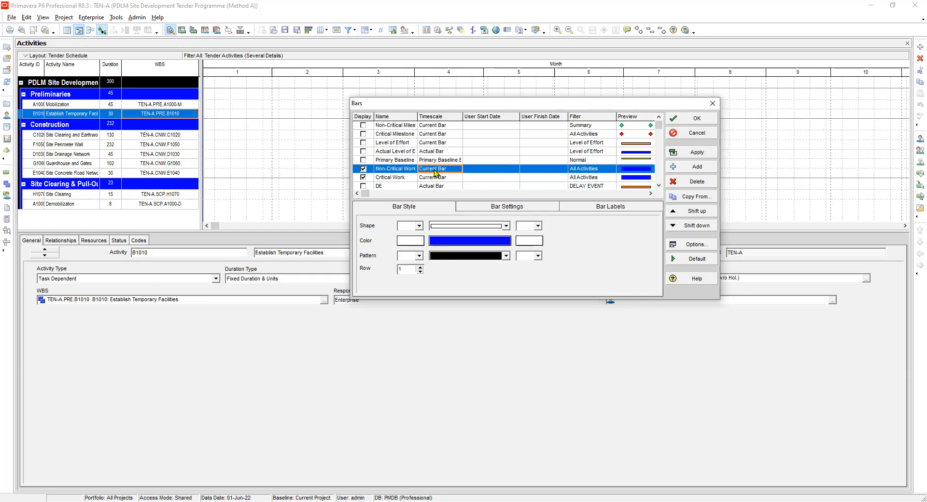
click(440, 177)
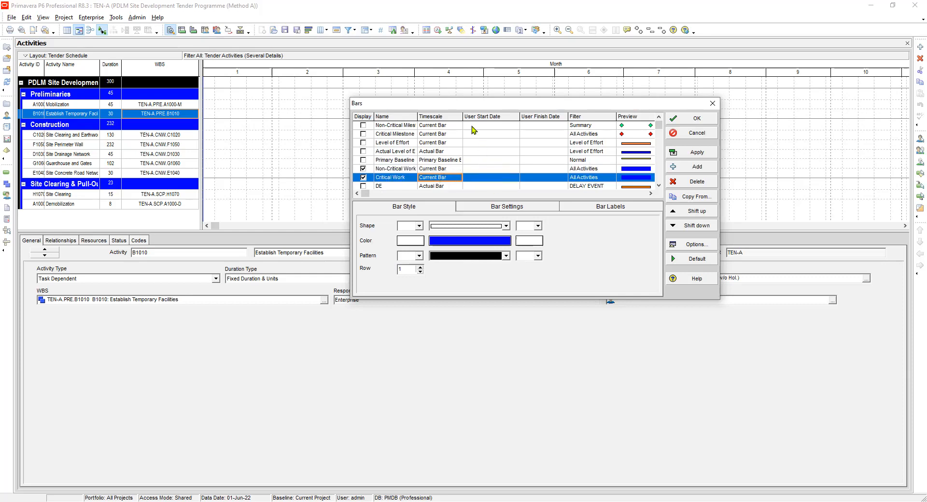
click(541, 171)
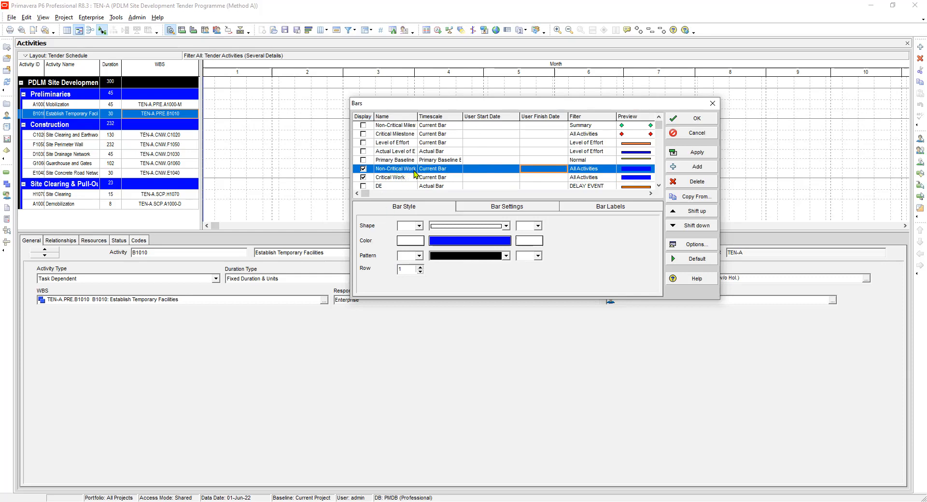
- Set the Non-Critical Work bar's filter to match both the Normal and Non-critical filters
click(587, 169)
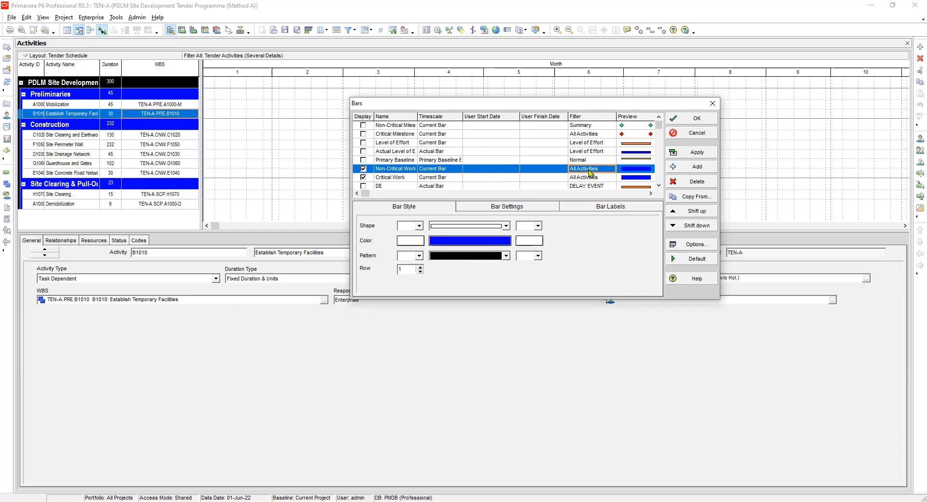
click(590, 173)
click(399, 308)
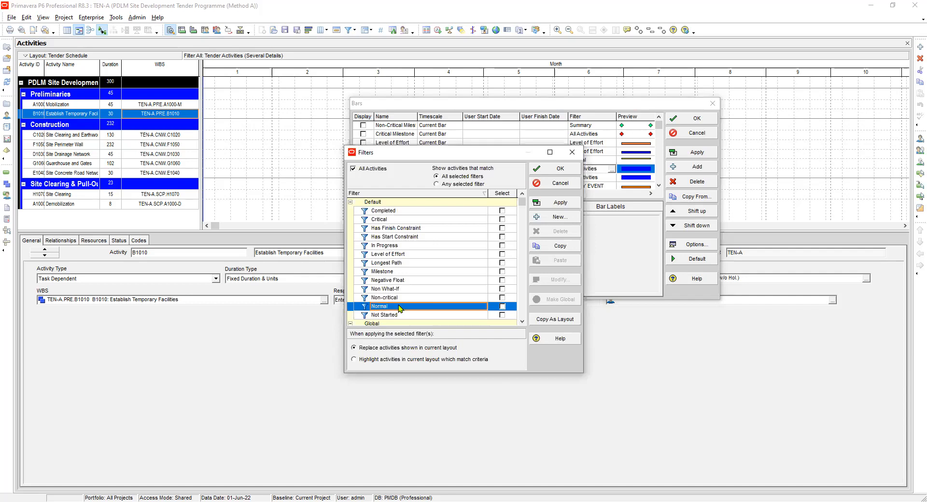
click(502, 306)
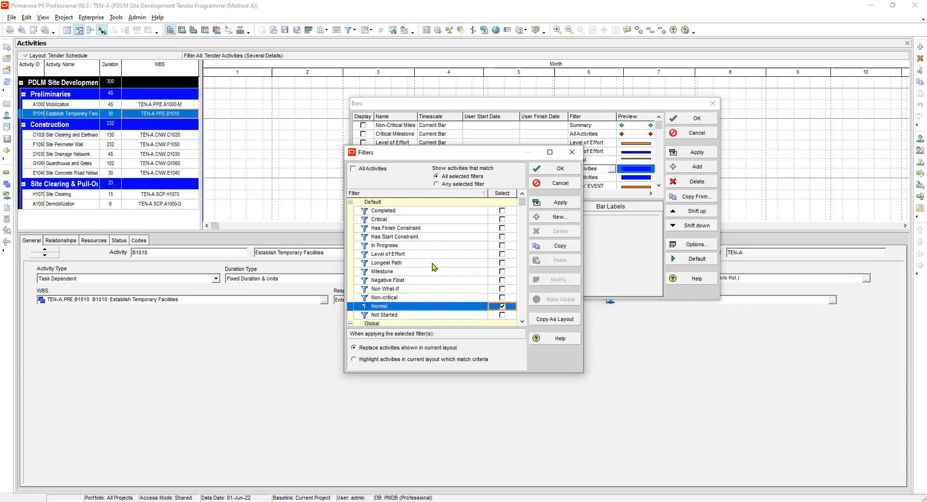
click(395, 299)
click(502, 298)
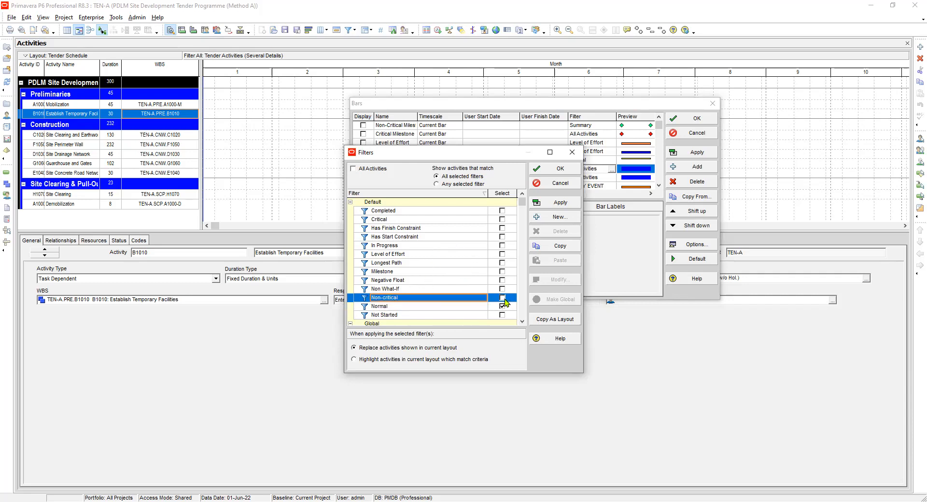
click(560, 169)
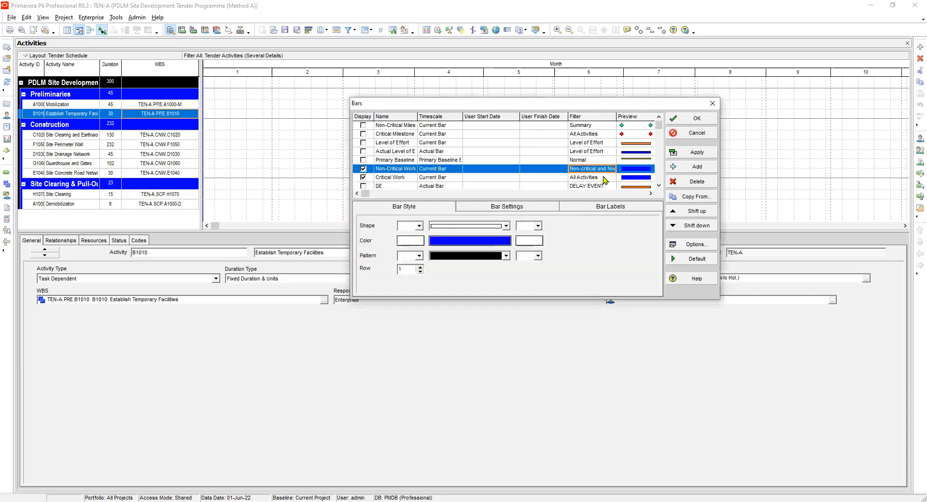
- Style the Non-Critical Work bar with a thinner shape, green color and solid black pattern, and view its grouping and necking settings
click(637, 170)
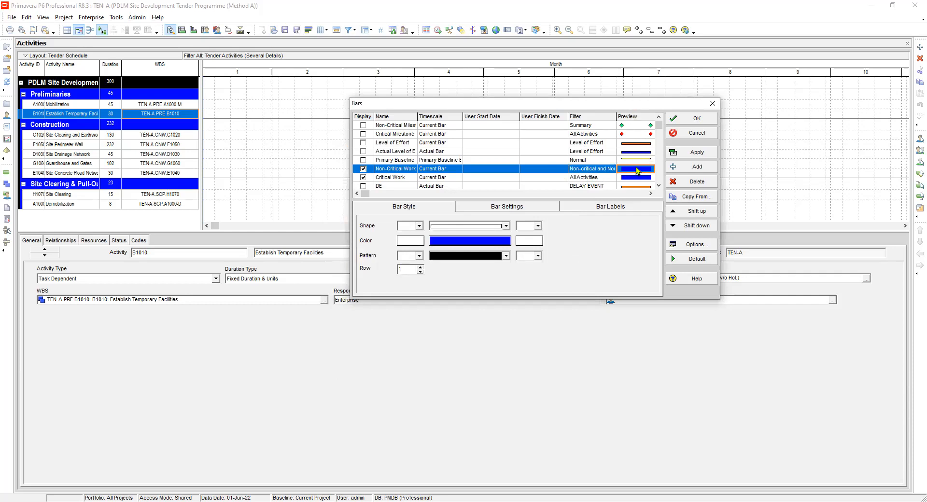
click(404, 208)
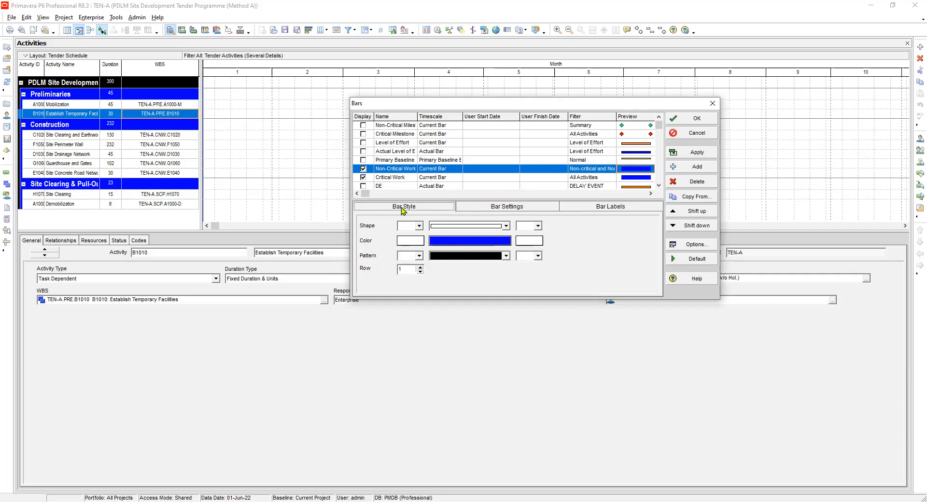
click(467, 227)
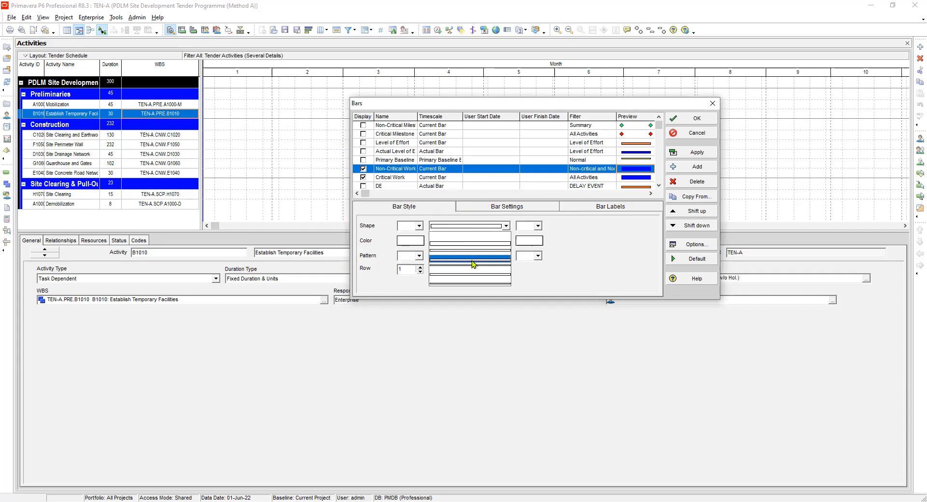
click(473, 264)
click(476, 243)
click(456, 151)
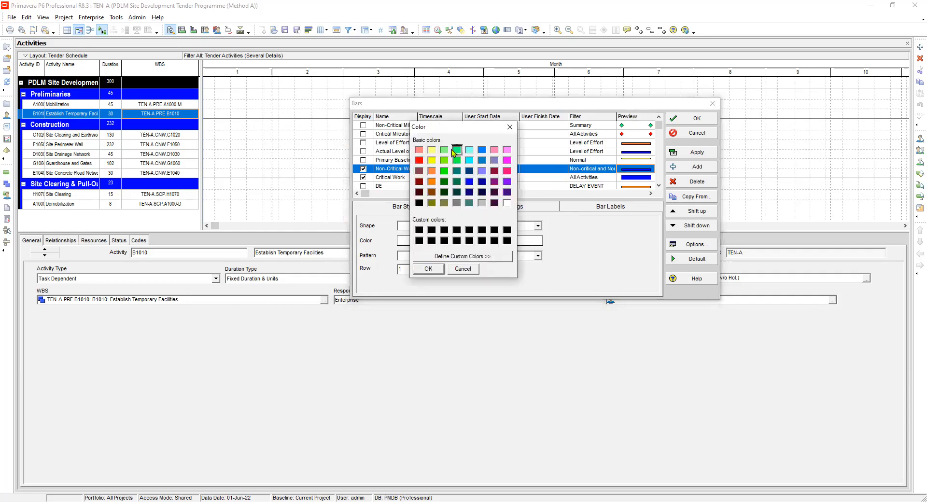
click(428, 269)
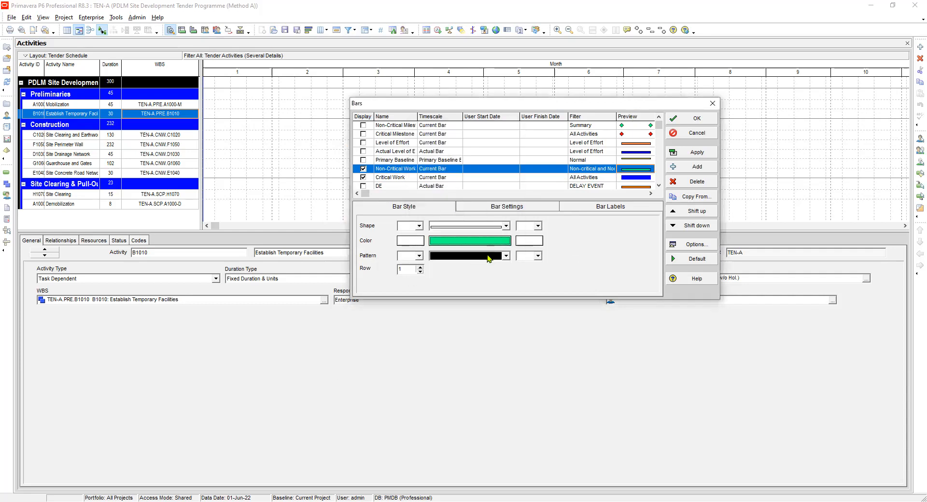
click(489, 258)
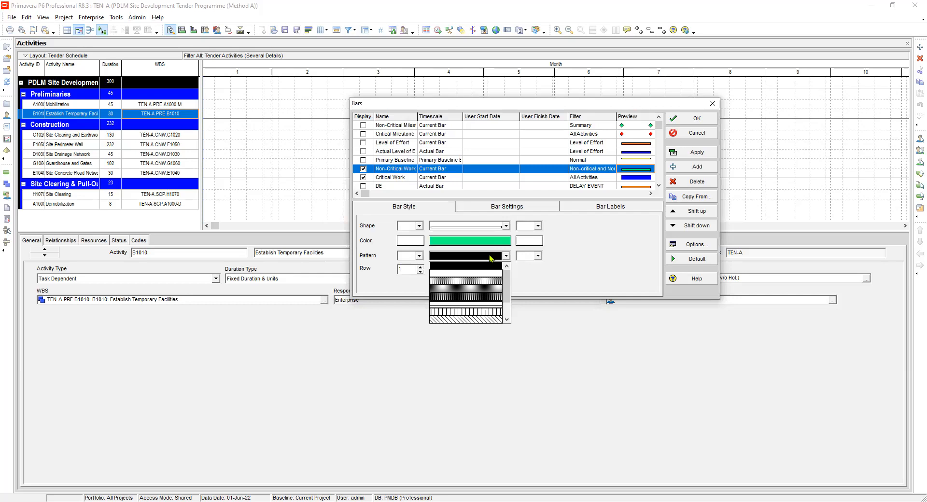
click(481, 266)
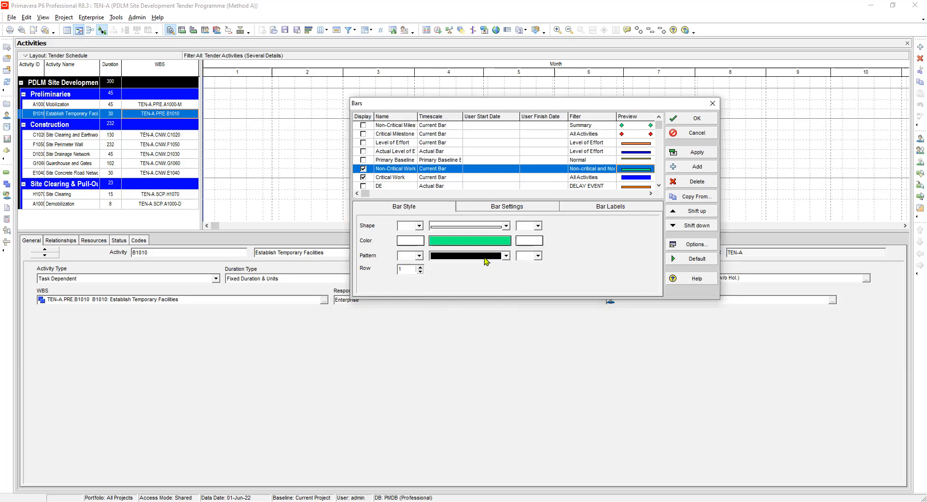
click(509, 209)
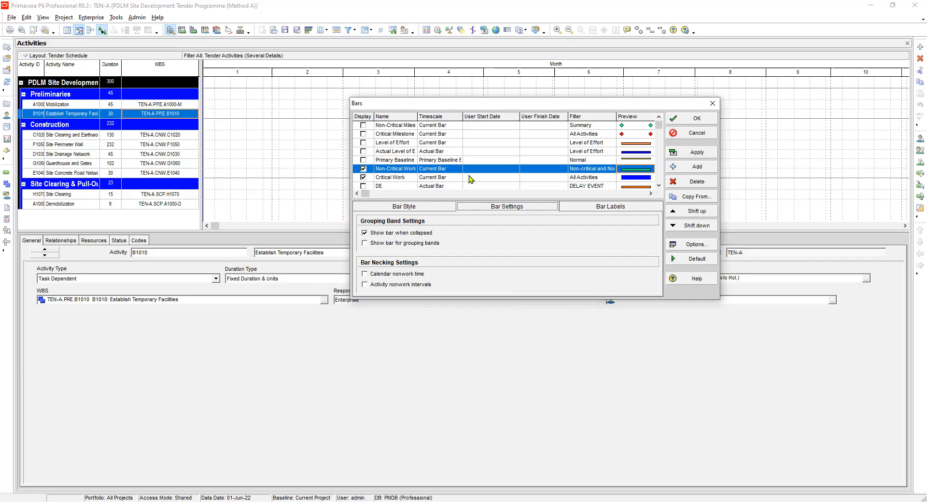
- Set the Critical Work bar's filter to match both the Normal and Critical filters
click(637, 177)
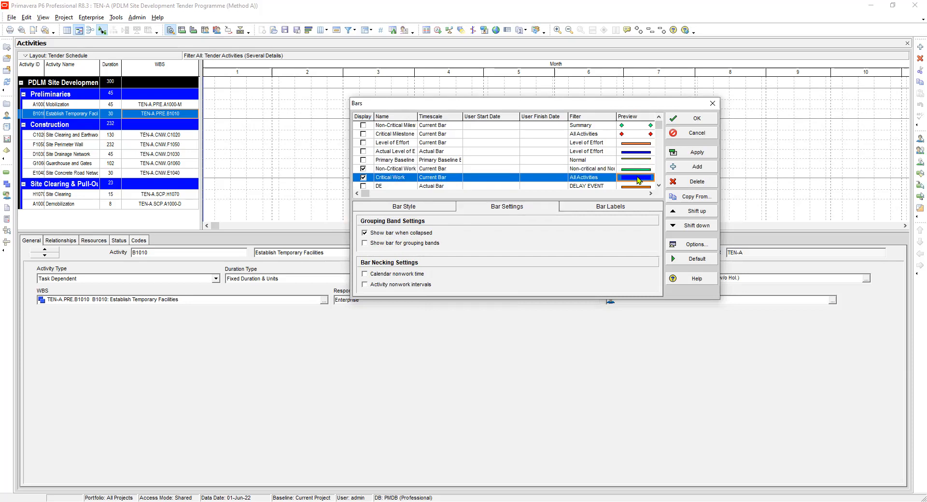
click(408, 179)
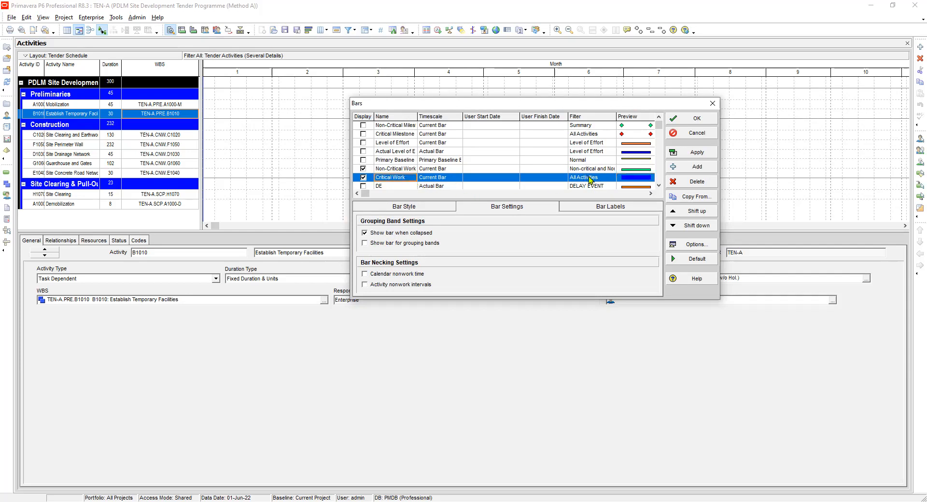
click(601, 179)
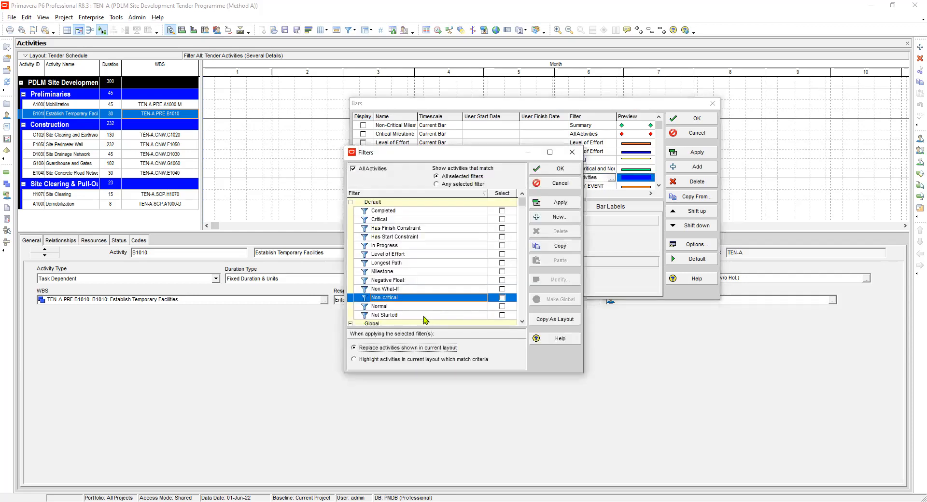
click(502, 306)
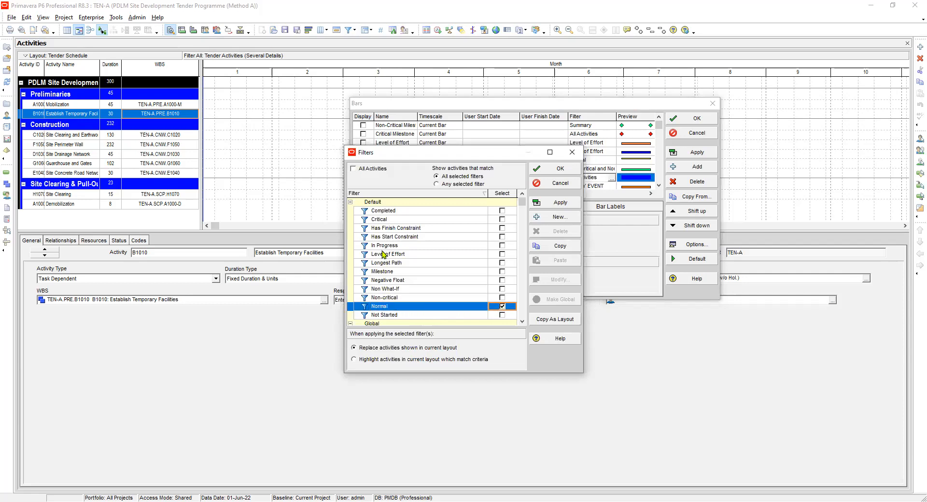
click(502, 219)
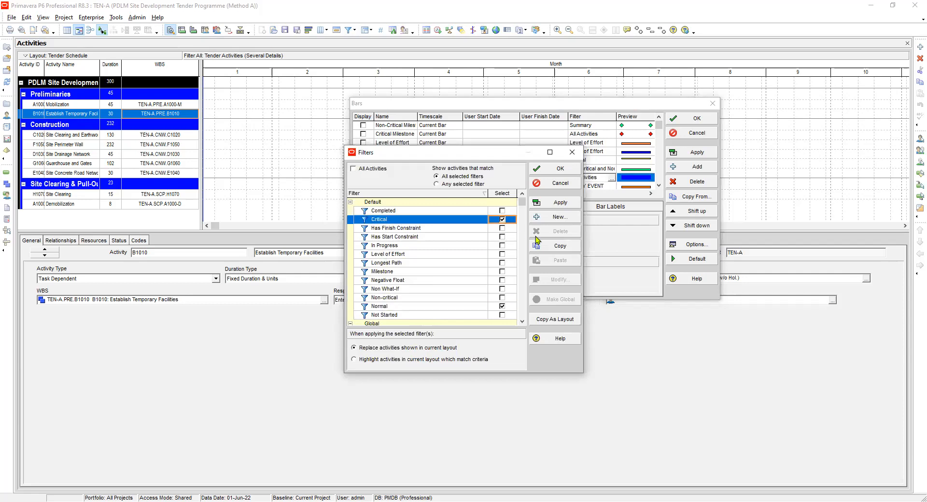
click(564, 203)
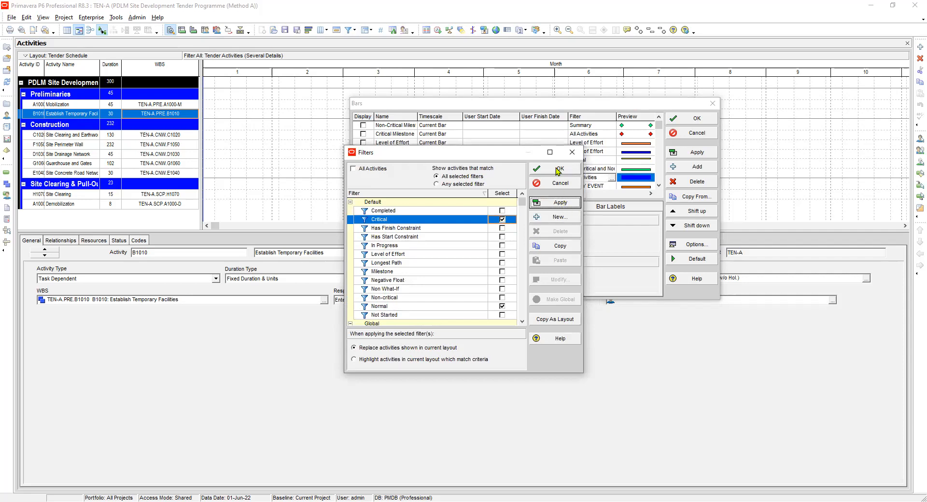
click(558, 169)
- Style the Critical Work bar with a thinner shape, red color and solid black pattern
click(409, 206)
click(462, 225)
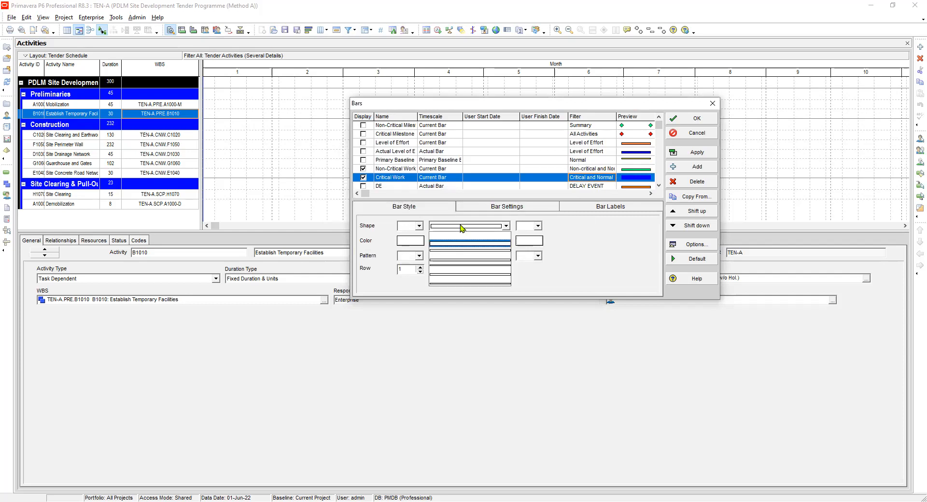
click(454, 261)
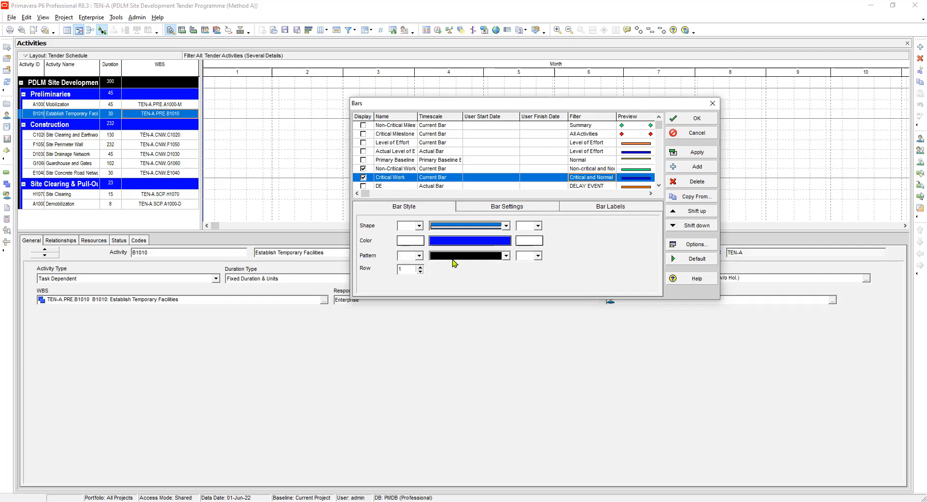
click(468, 241)
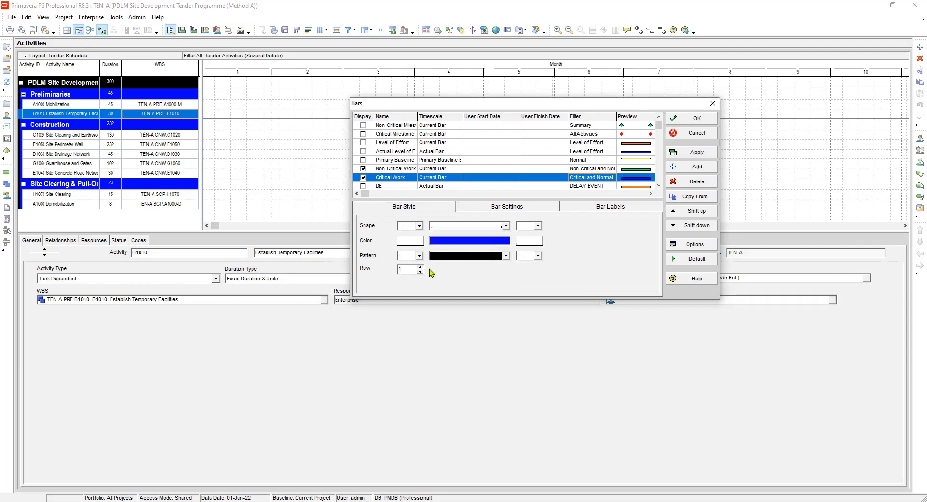
click(418, 161)
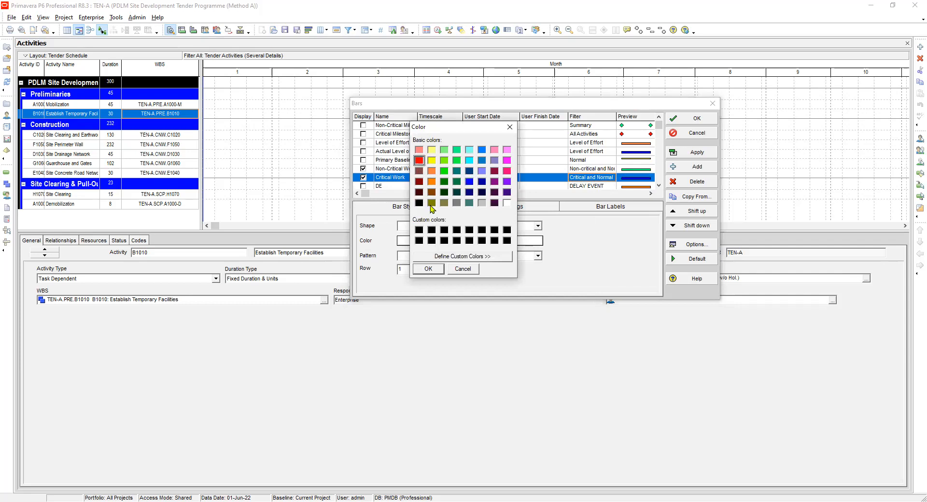
click(427, 269)
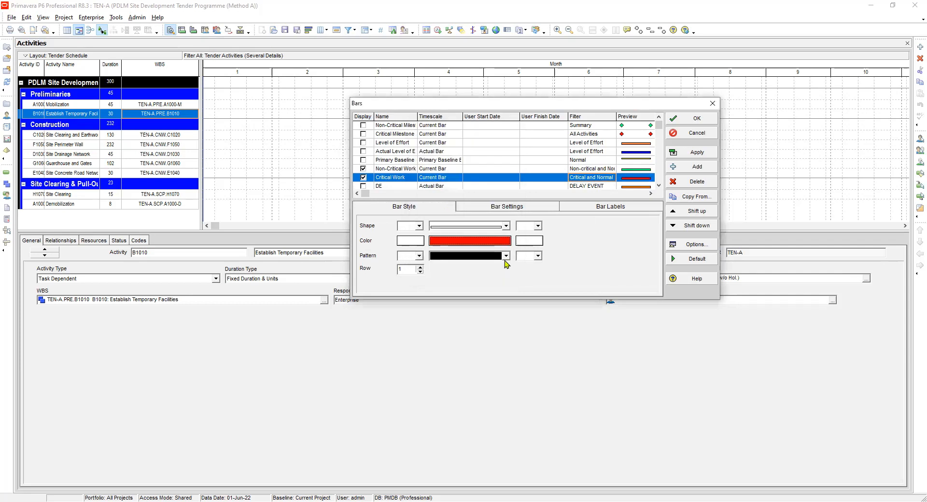
click(500, 256)
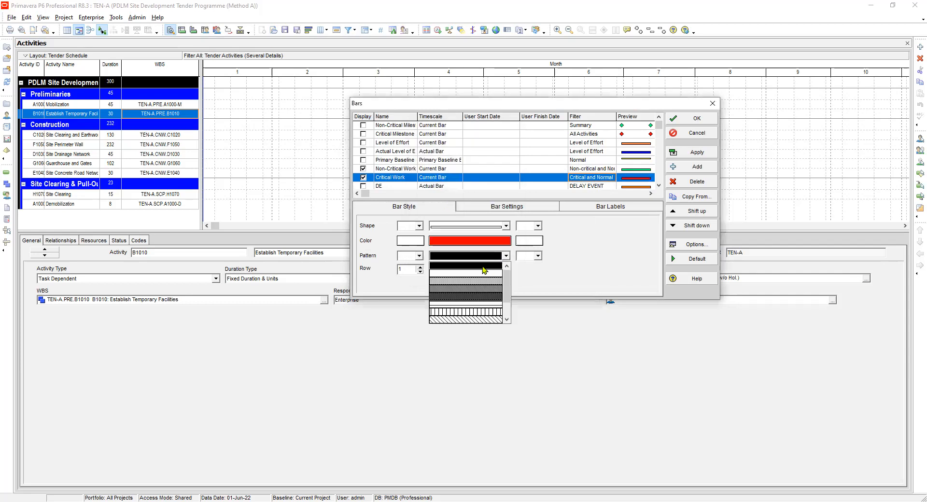
click(483, 267)
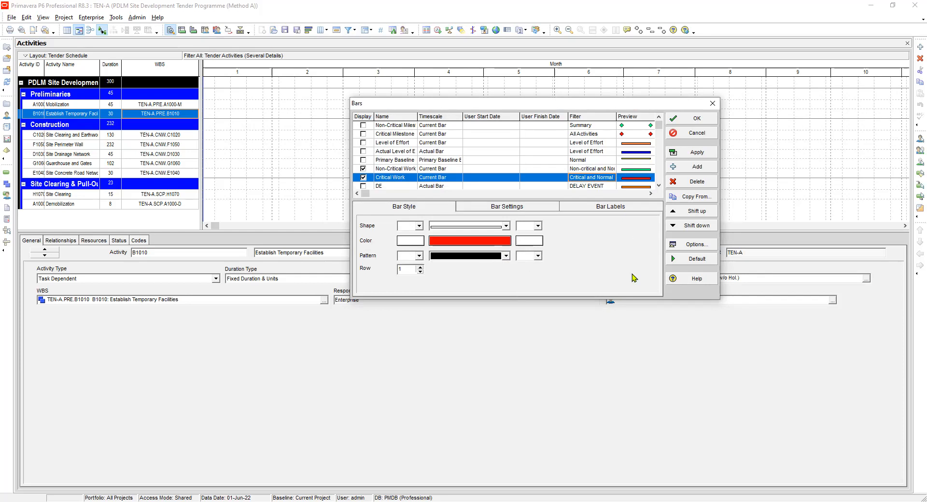
- Check the Non-Critical Work bar's style and its grouping band and necking settings
click(637, 170)
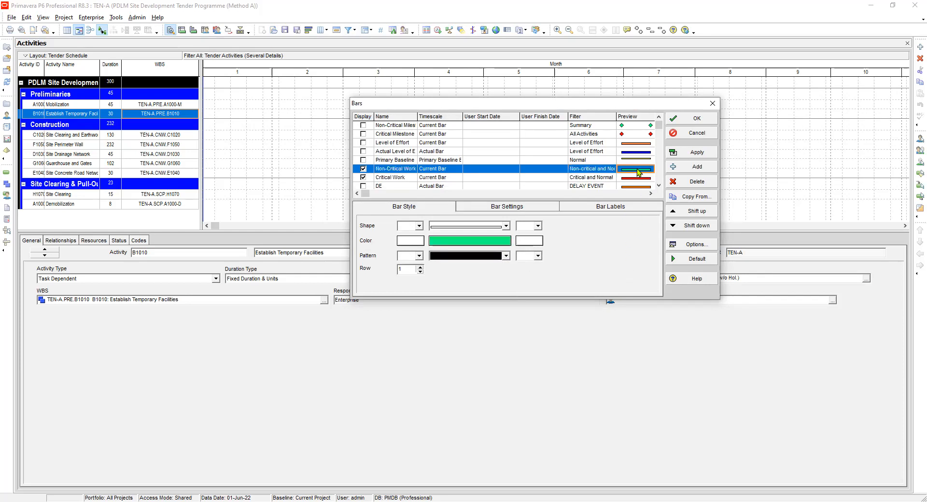
click(519, 209)
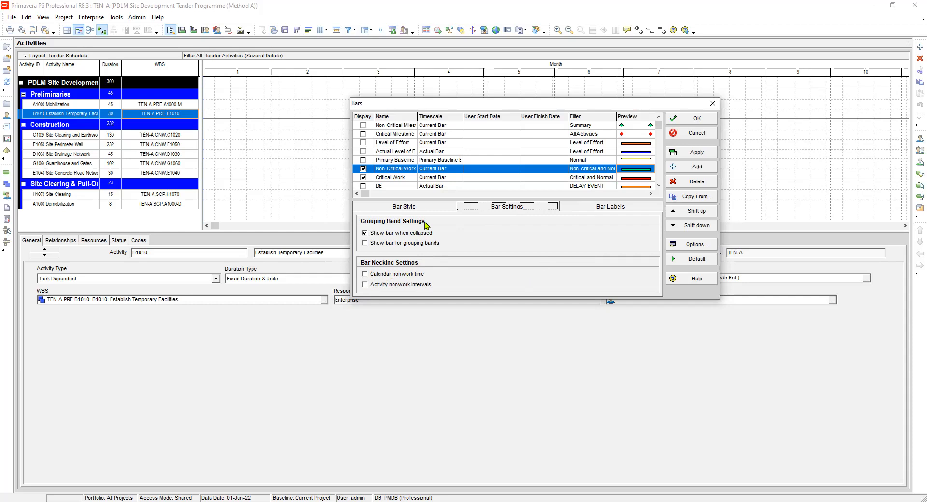
click(415, 209)
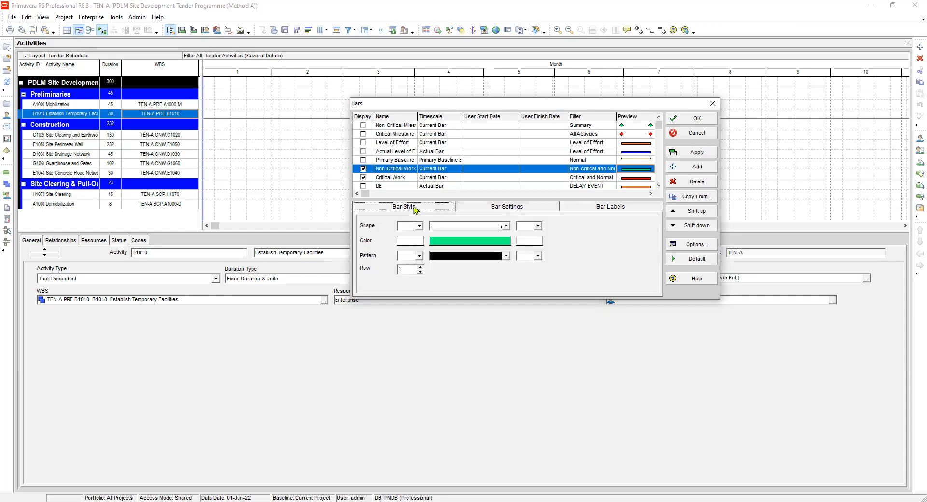
click(500, 207)
- Add a label in the Right position to the Non-Critical Work bar and browse the available label fields
click(601, 212)
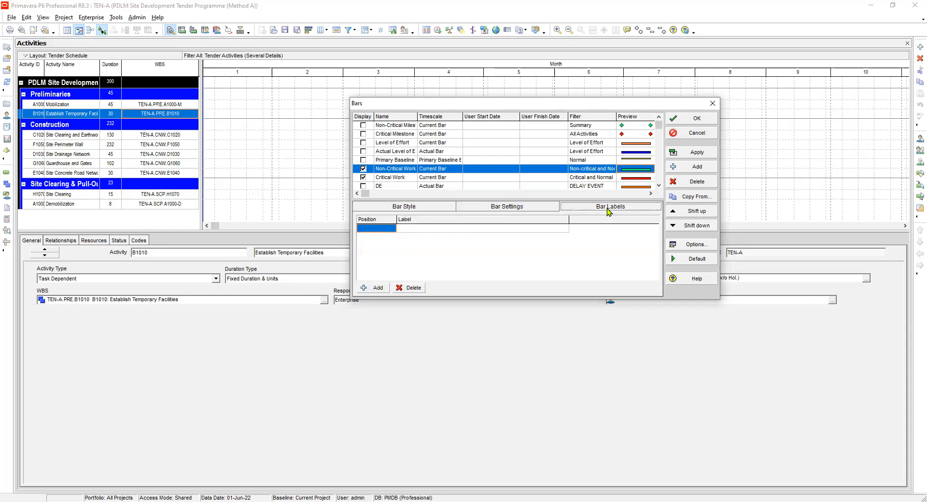
click(380, 229)
click(375, 288)
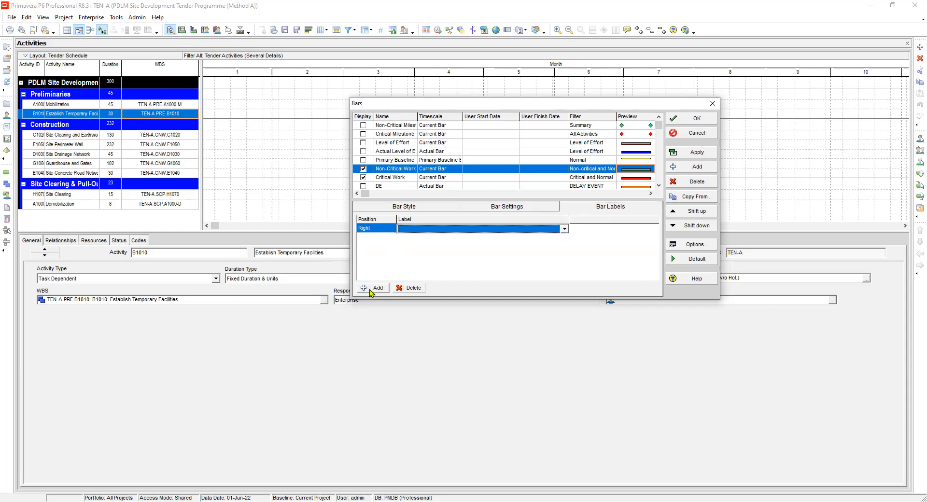
click(379, 231)
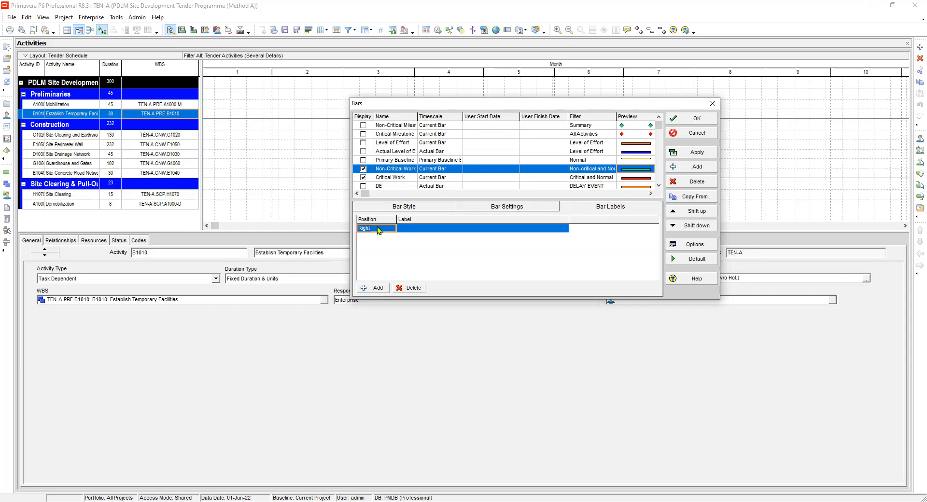
click(420, 230)
click(422, 230)
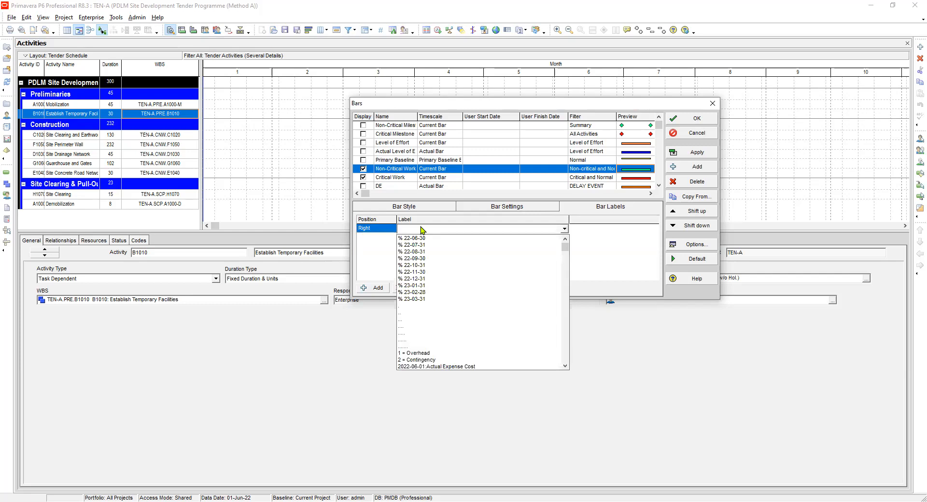
scroll(459, 296, down, 10)
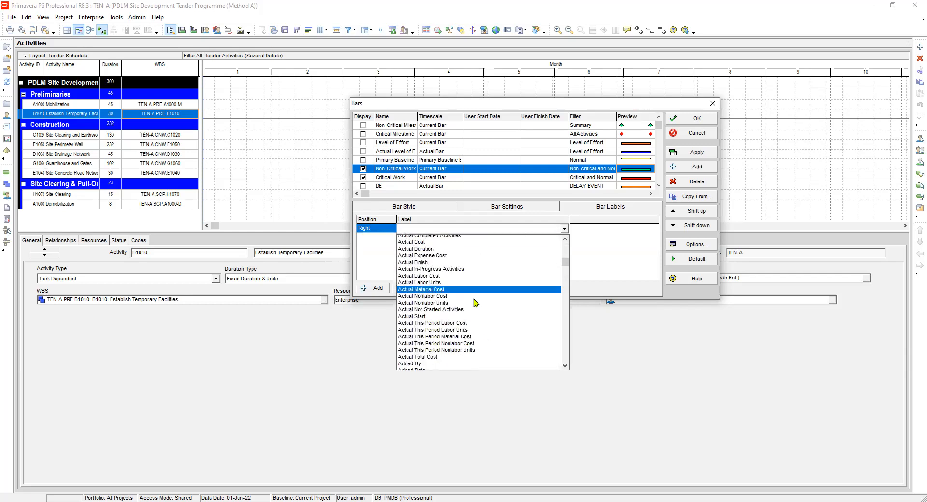
scroll(476, 303, down, 2)
scroll(473, 303, down, 1)
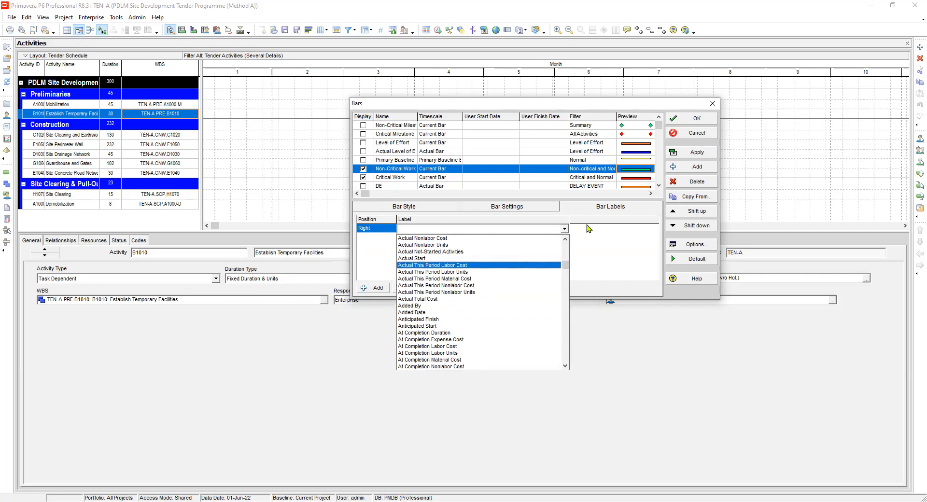
- Delete the blank Right label from the Non-Critical Work bar
click(376, 228)
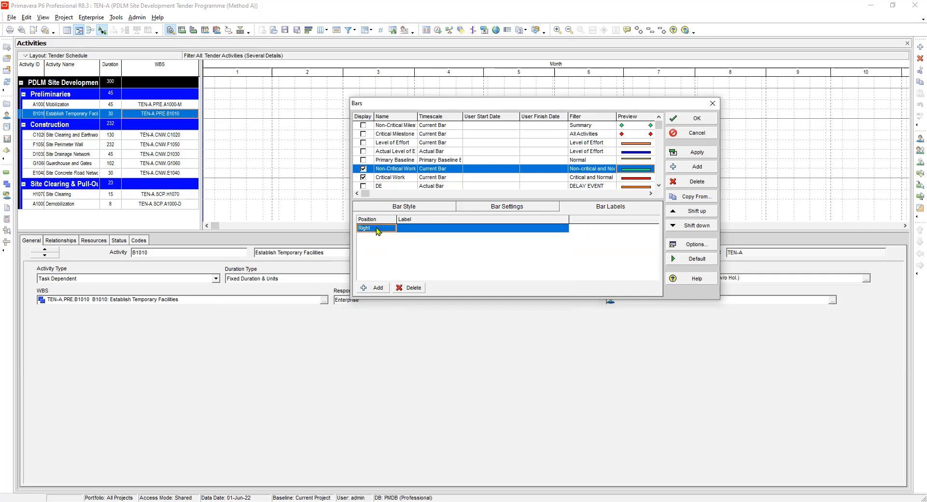
click(411, 229)
click(411, 288)
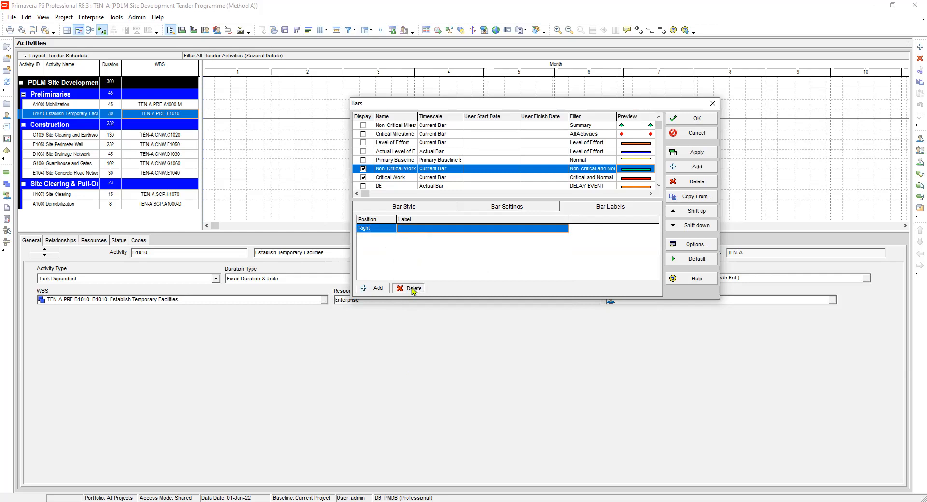
- Check the Critical Work bar's labels, style and grouping settings, and accept the bar definitions
click(639, 181)
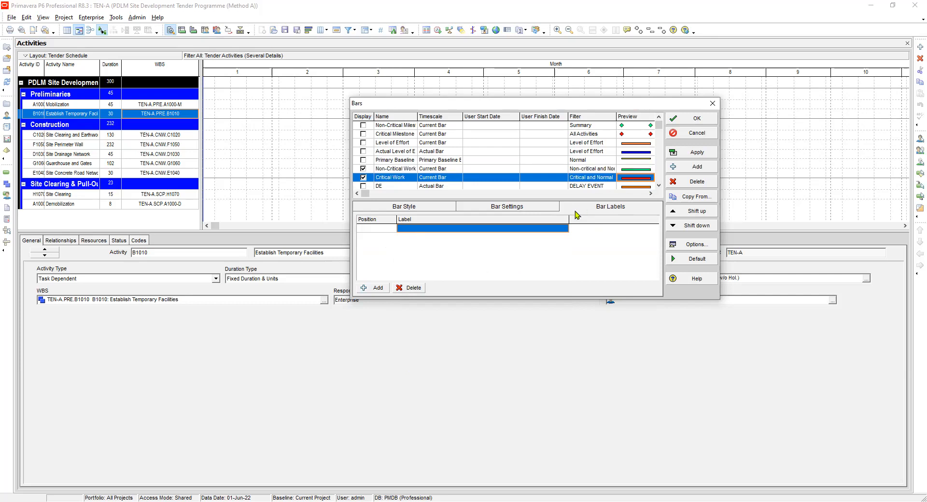
click(416, 209)
click(503, 208)
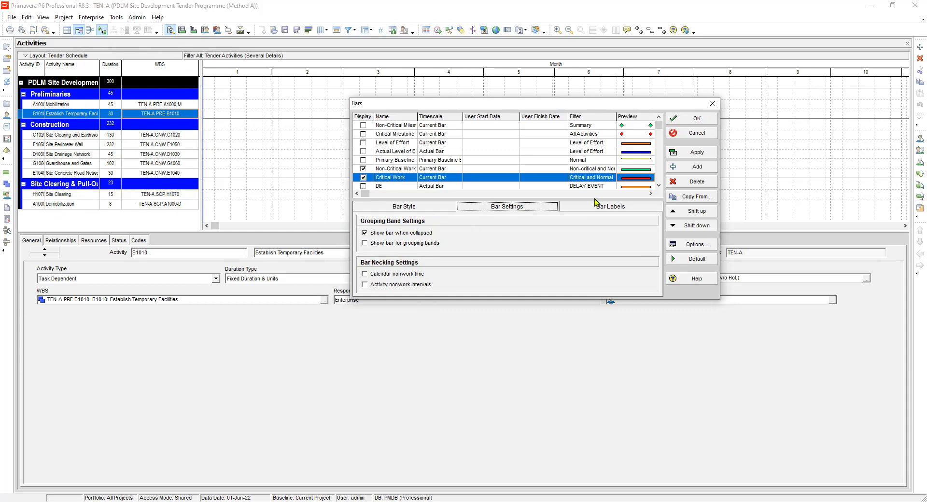
click(698, 119)
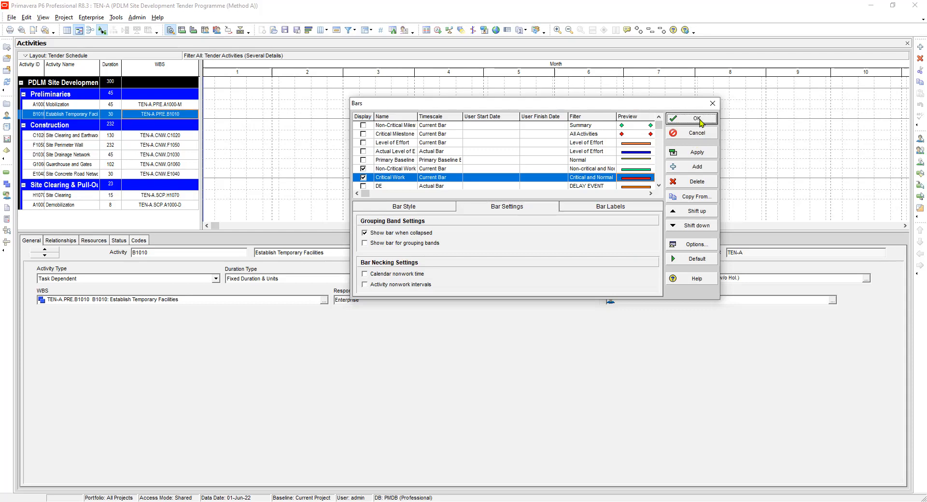
- Select the Mobilization and Site Clearing and Earthworks activities in turn, and collapse the Preliminaries group
click(137, 105)
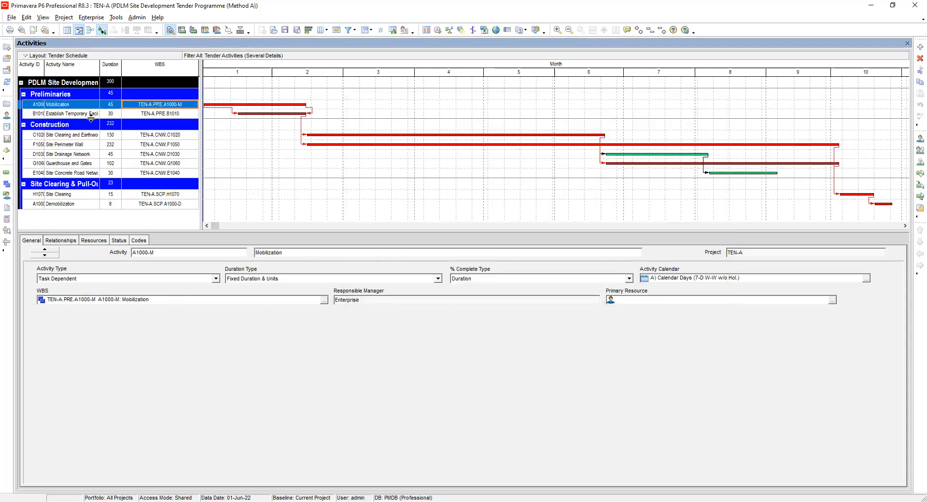
click(62, 136)
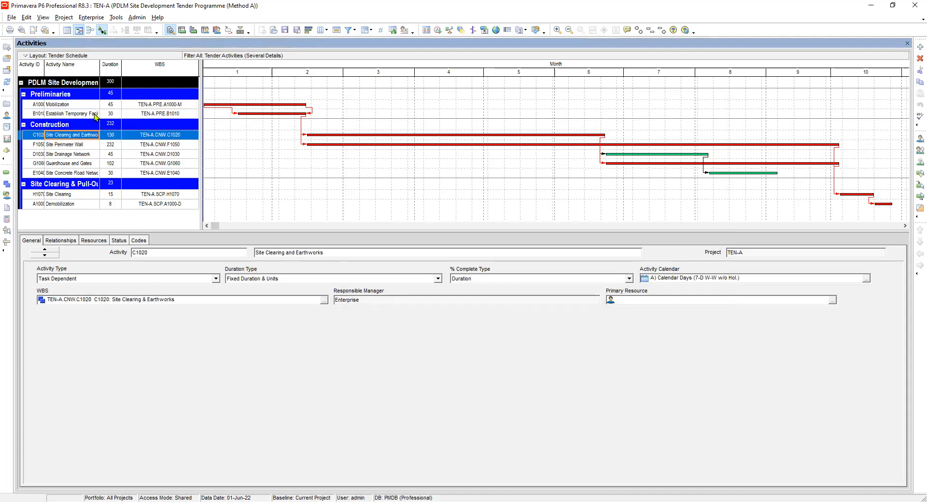
click(23, 95)
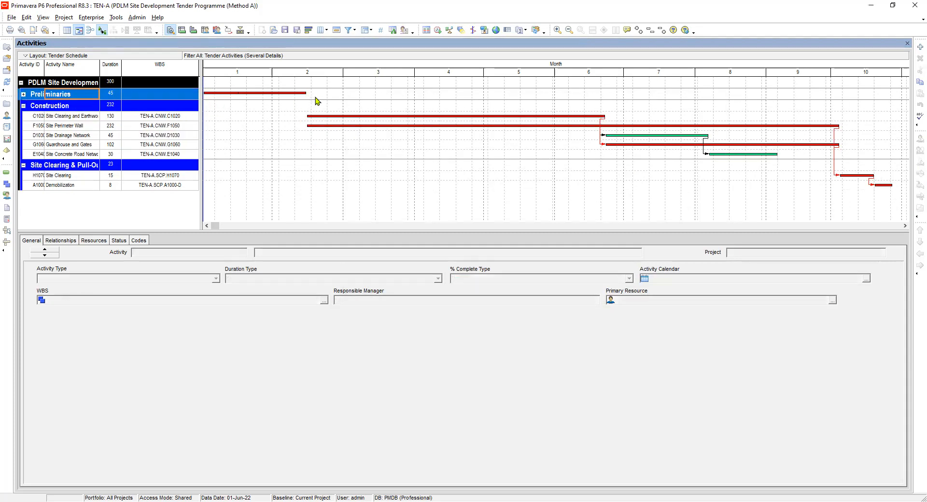
- Turn off showing the Non-Critical Milestone bar for grouping bands and when collapsed in the Gantt chart bar settings
right_click(460, 104)
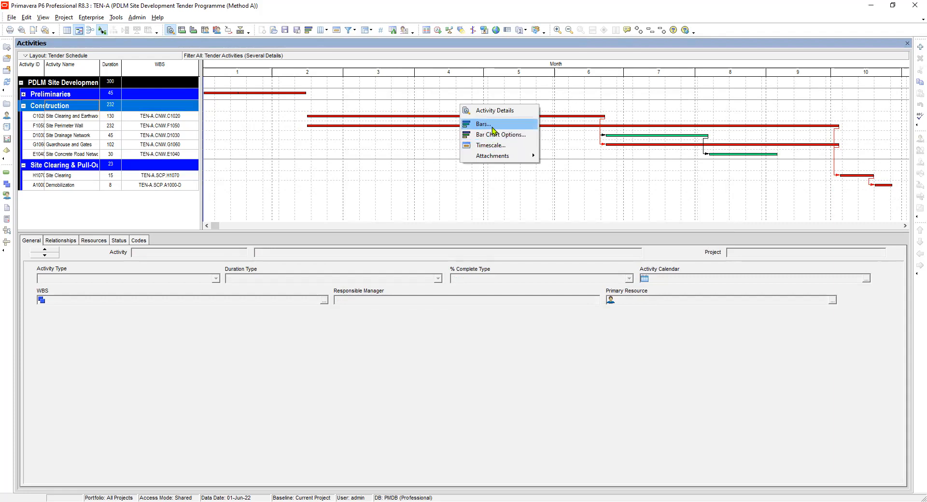
click(491, 127)
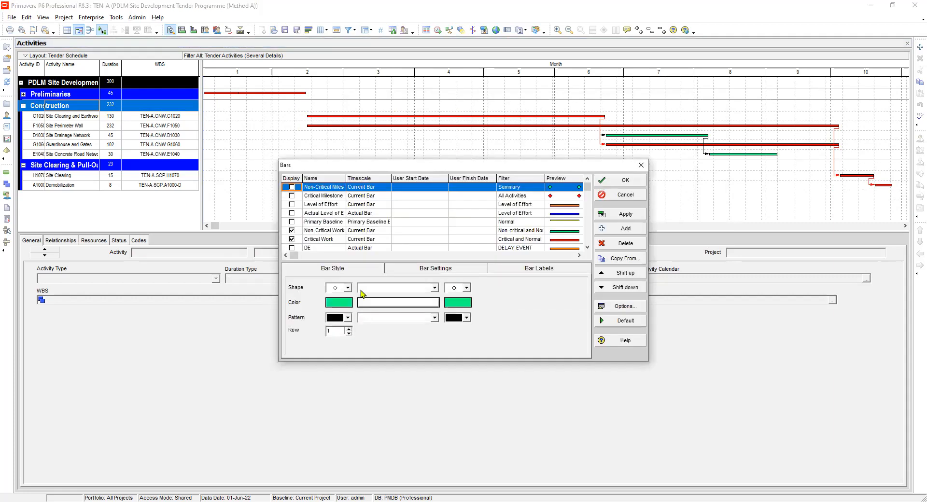
click(430, 270)
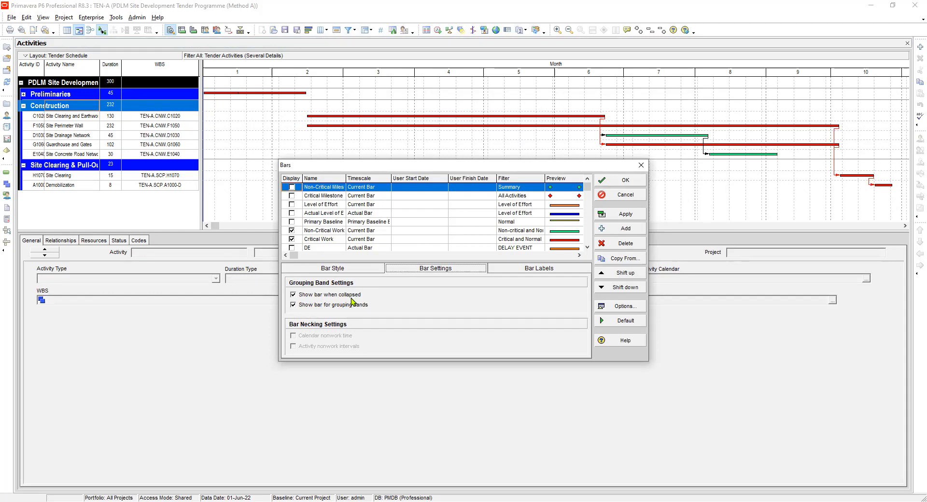
click(296, 306)
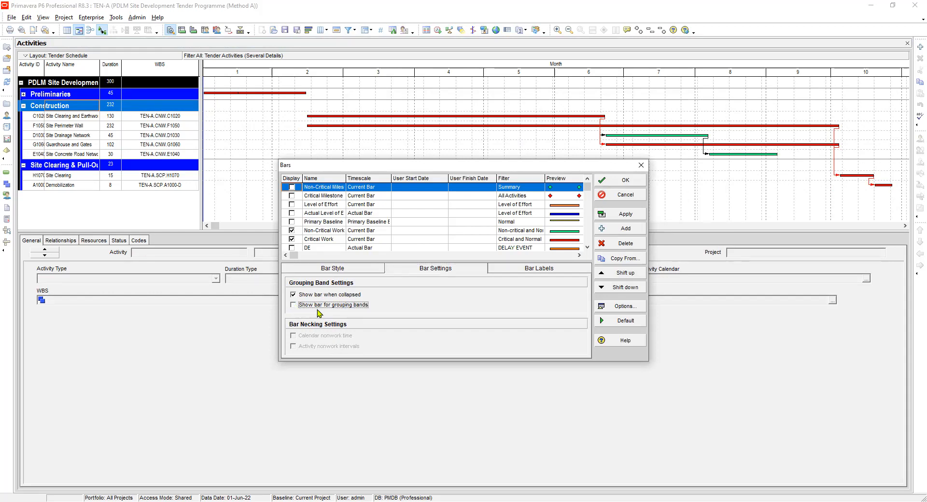
click(294, 296)
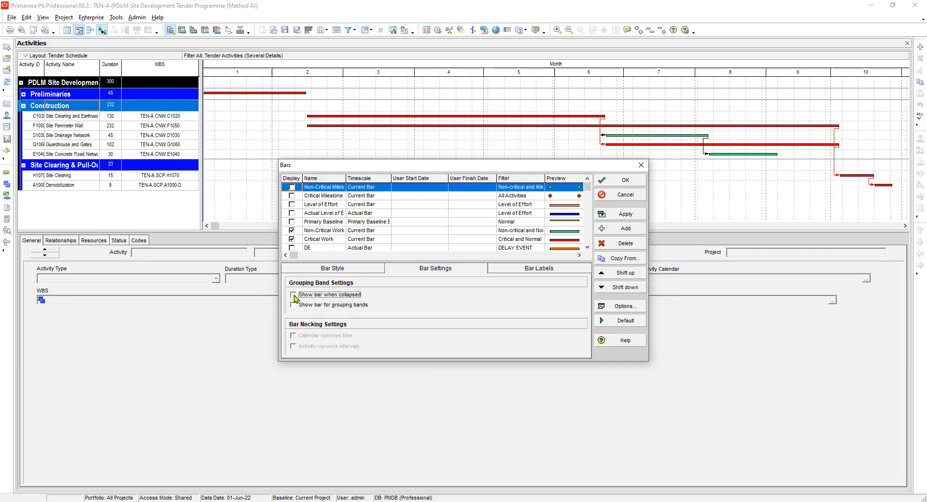
- Compare the grouping band settings of the Non-Critical Work and Critical Work bars, and apply the bar settings
click(332, 231)
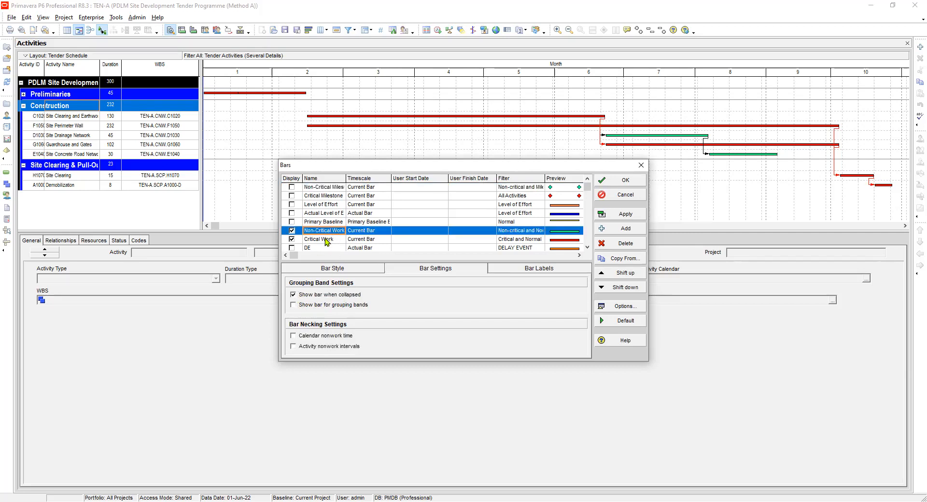
click(326, 240)
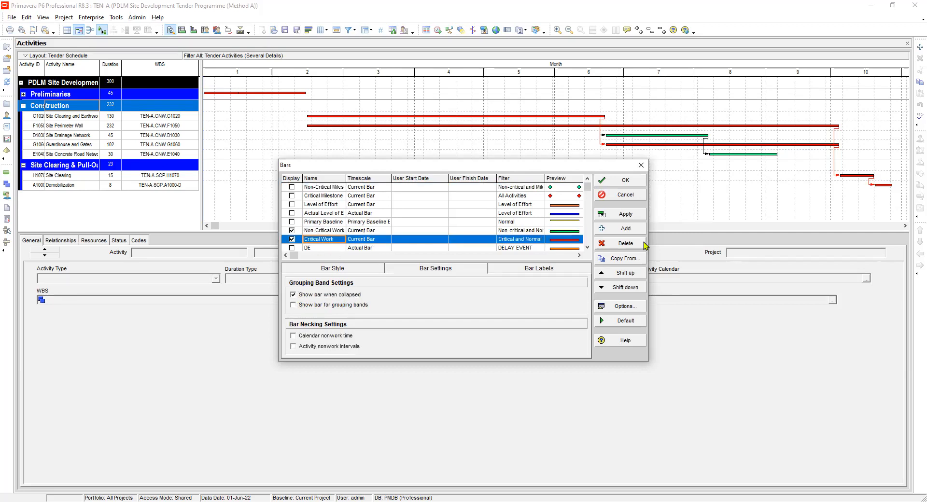
click(336, 232)
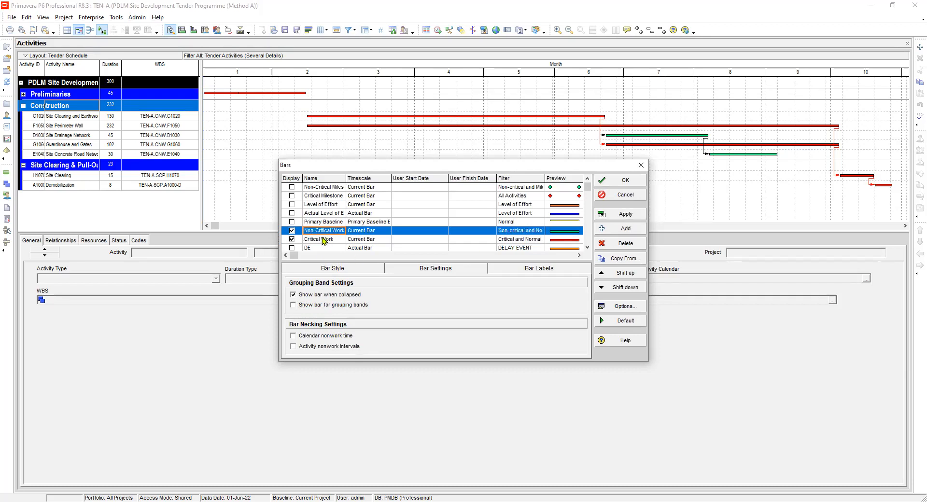
click(324, 240)
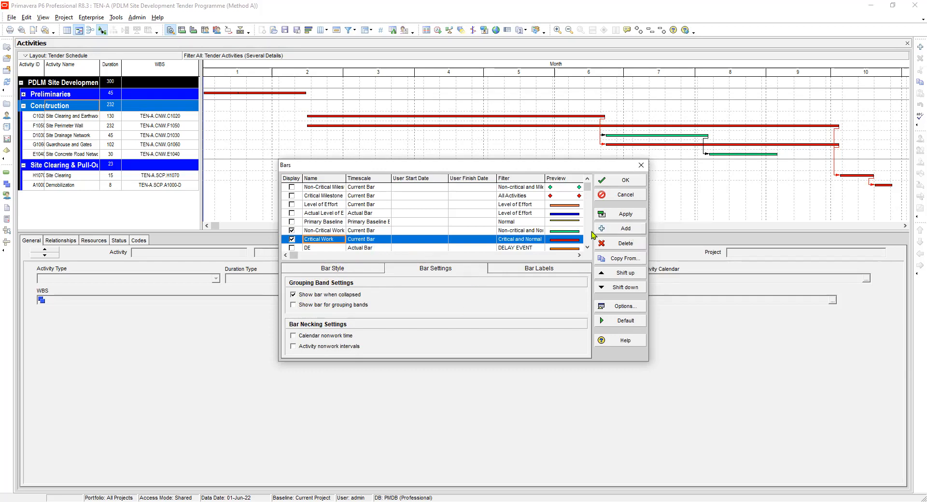
click(634, 217)
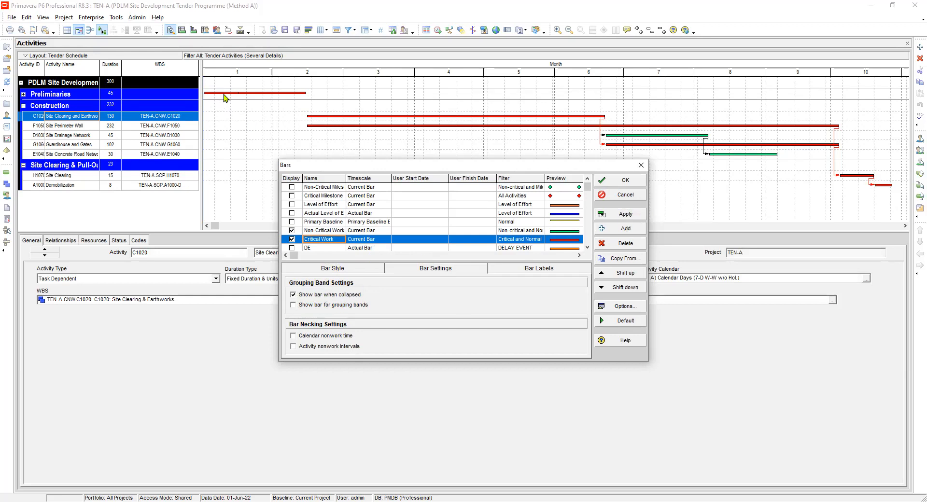
- Apply the Critical Work bar with showing when collapsed turned off, and restore that setting and reapply it
click(294, 295)
click(628, 217)
click(293, 295)
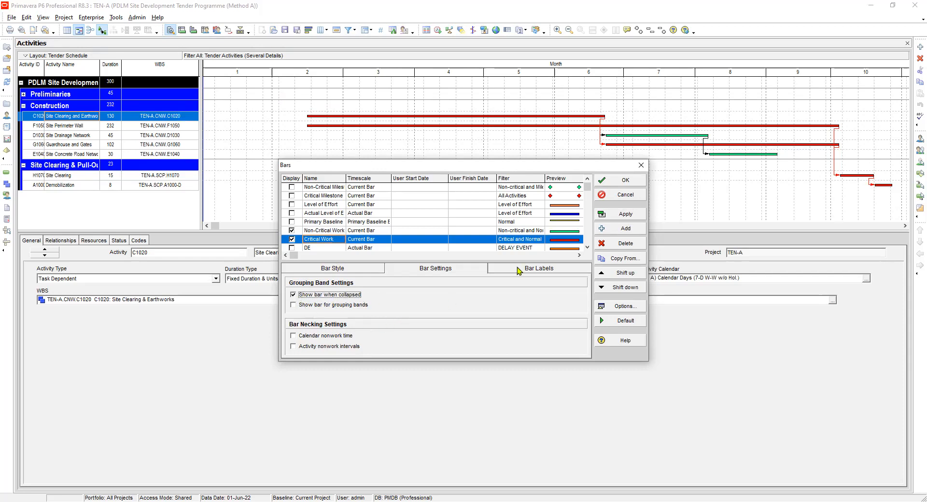
click(627, 214)
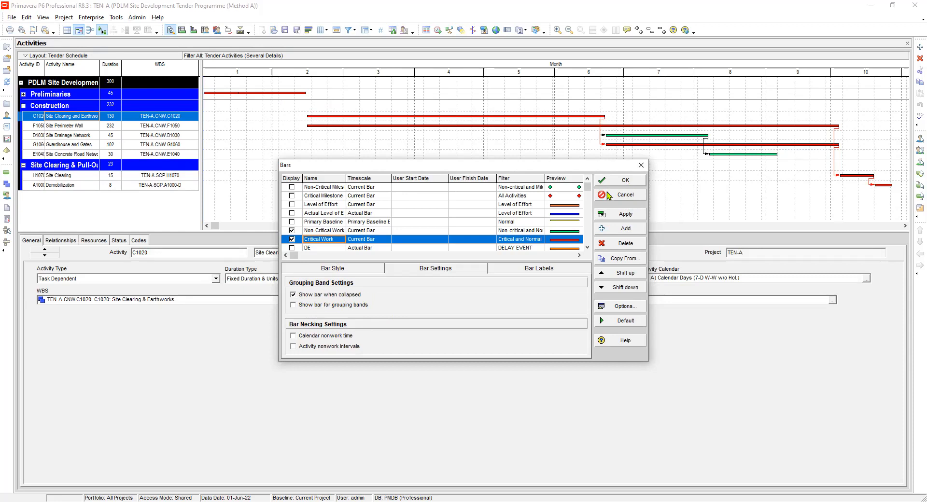
- Recheck the Non-Critical Work and Critical Work bars' grouping settings, and accept the bar definitions
click(566, 234)
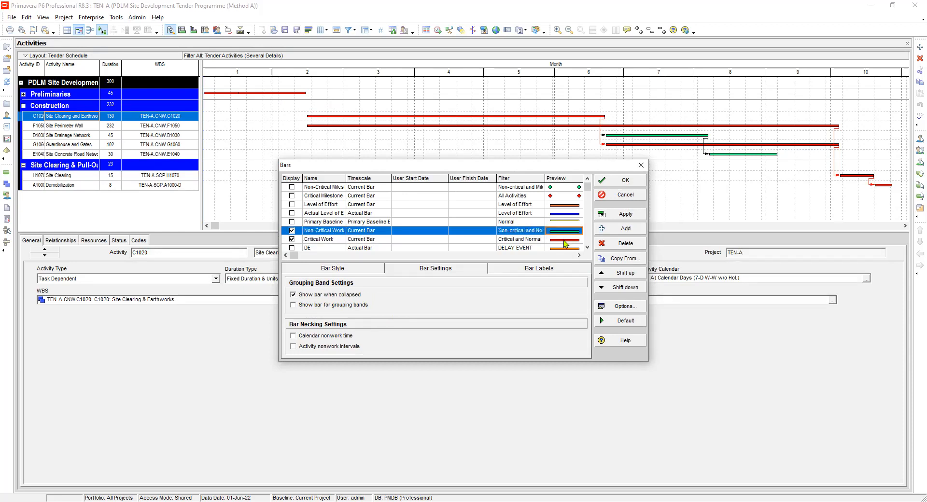
click(557, 240)
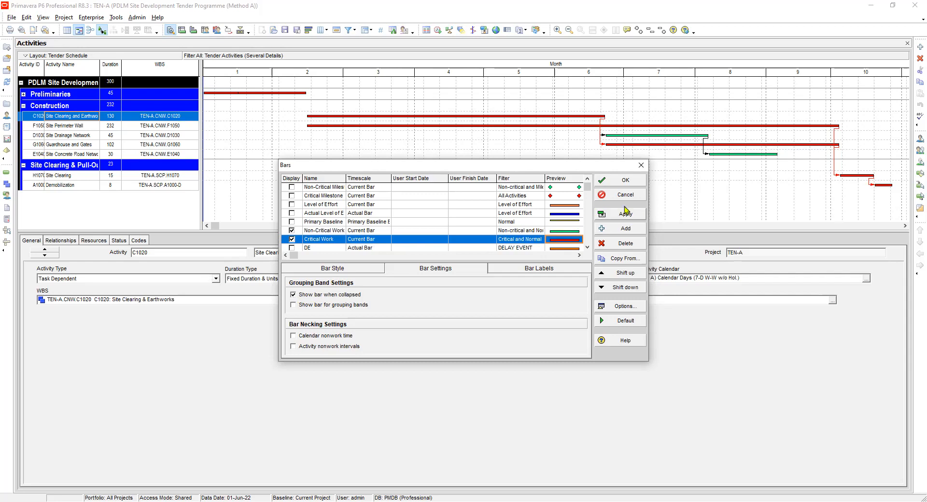
click(566, 232)
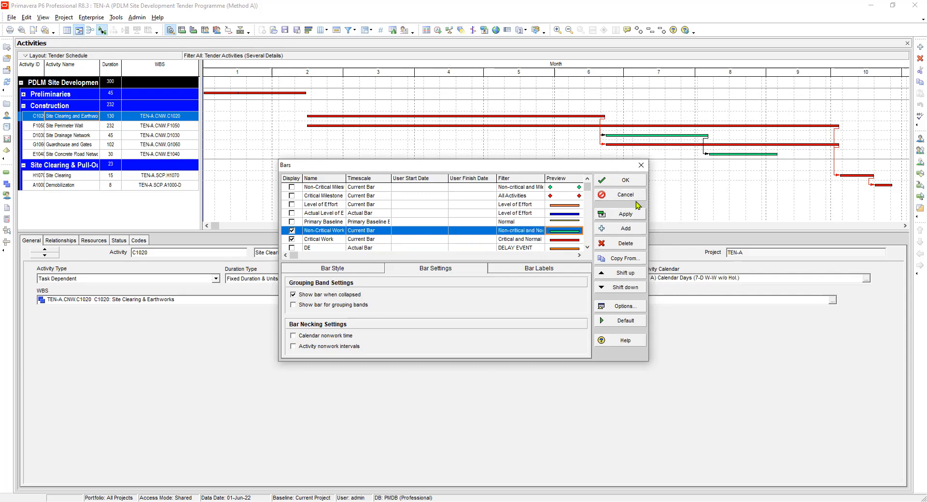
click(625, 182)
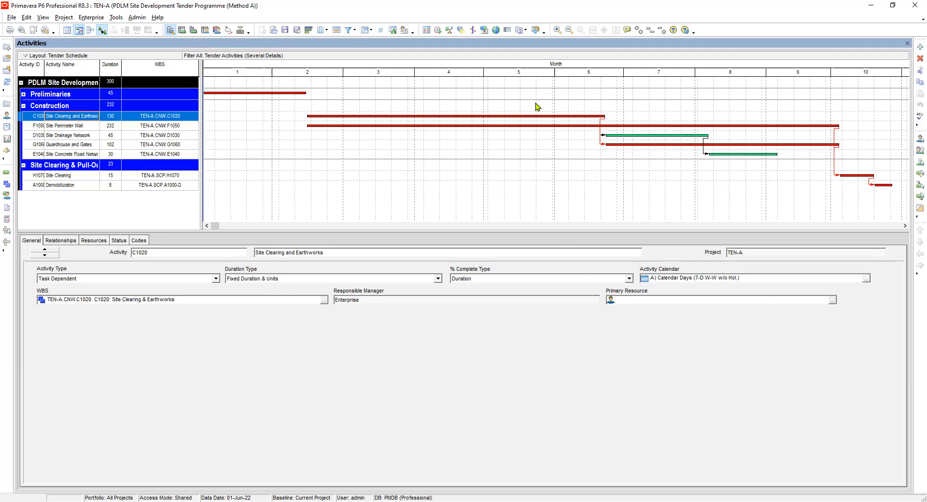
- Review the general bar chart options and accept them, and switch the Gantt chart's relationship lines off and back on
right_click(485, 103)
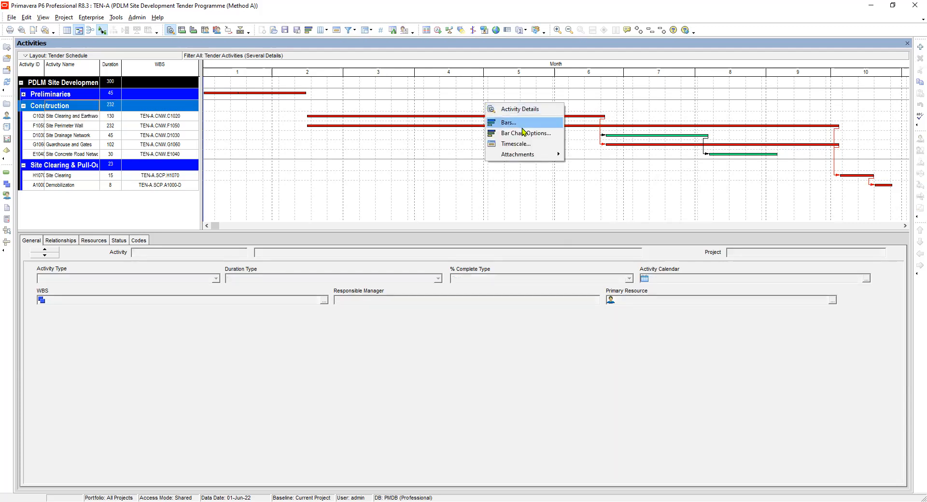
click(527, 134)
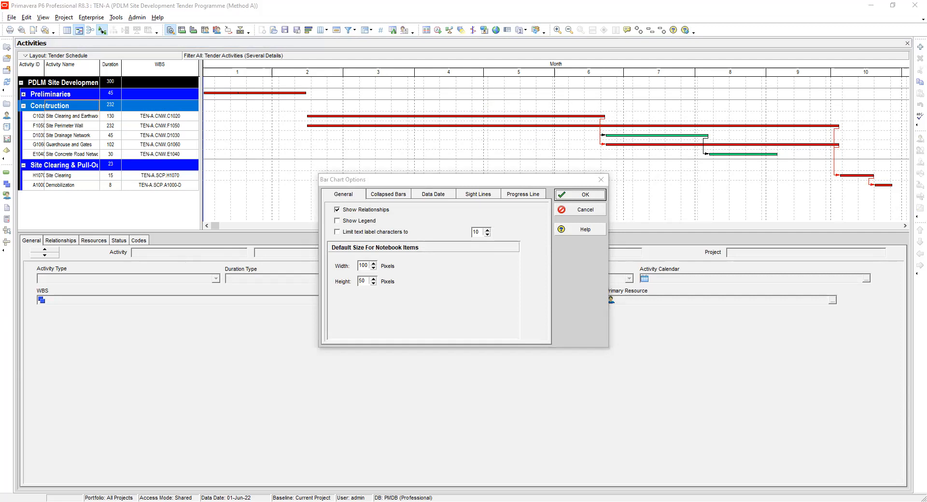
click(453, 343)
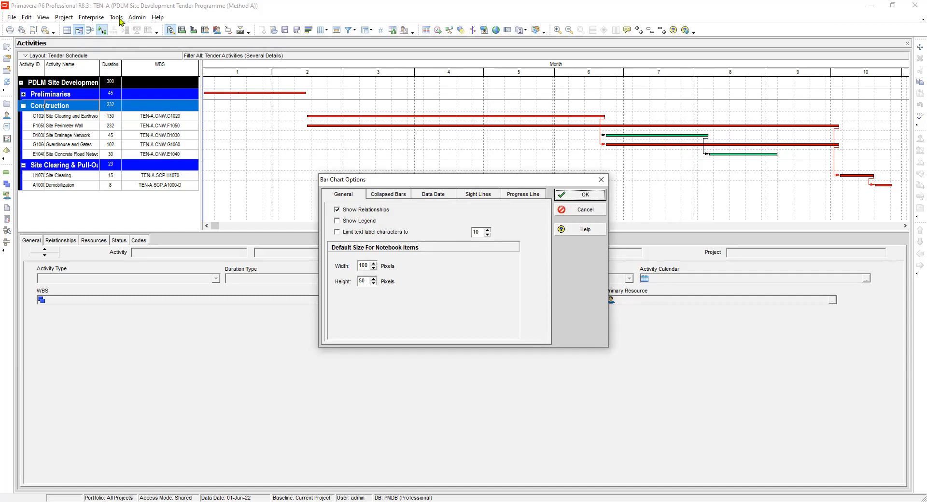
click(586, 197)
click(102, 31)
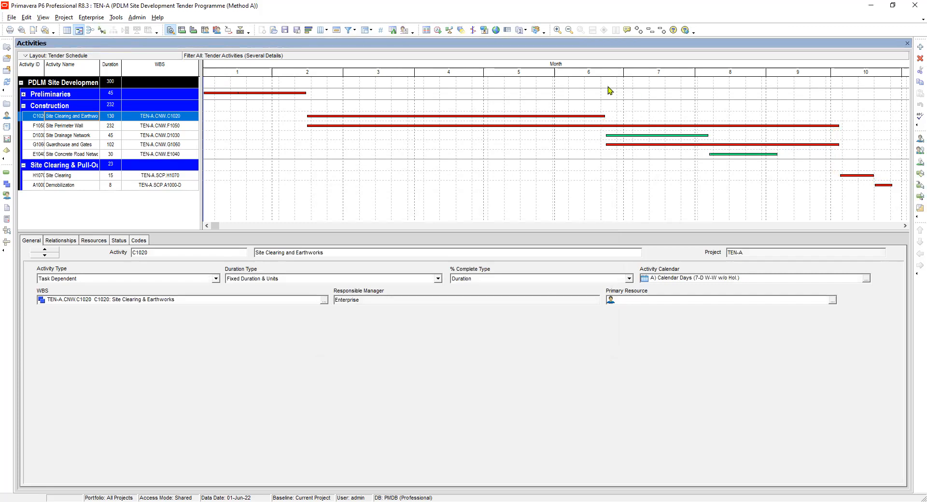
click(103, 31)
- Turn on the legend for the Gantt chart in the bar chart options
right_click(532, 139)
click(522, 252)
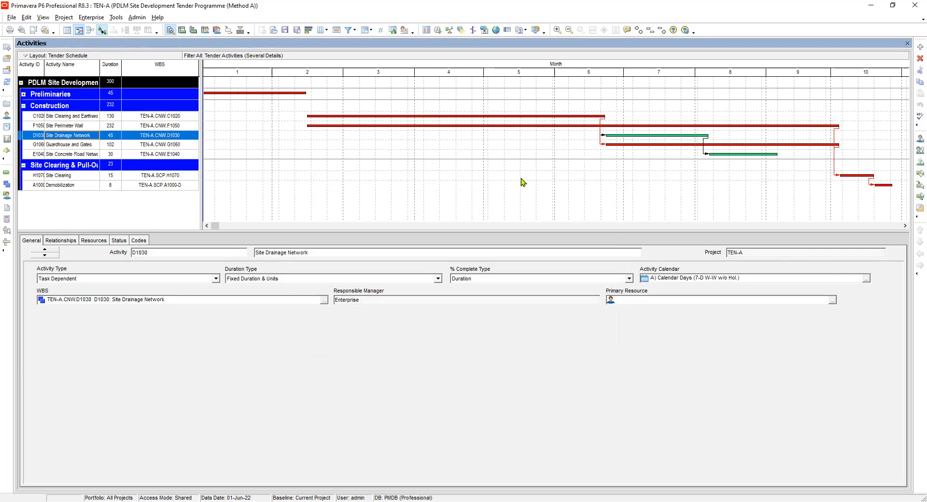
double_click(522, 182)
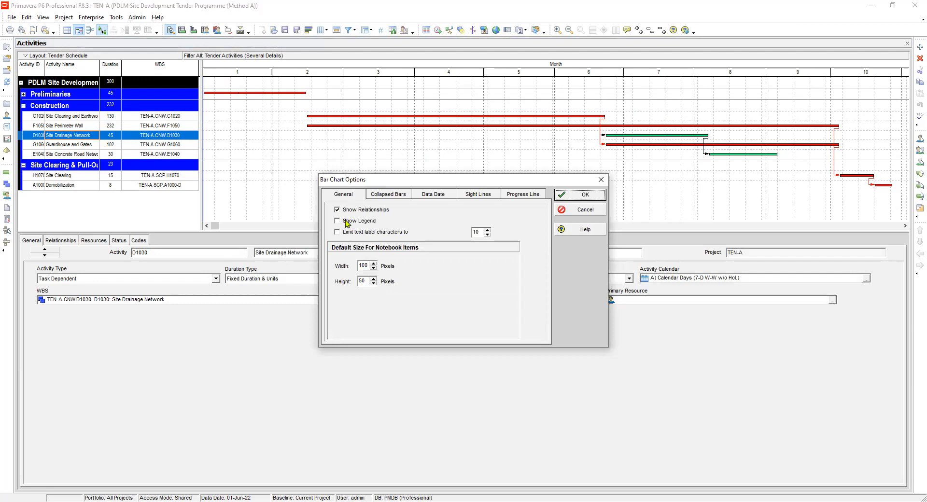
drag(458, 123, 457, 121)
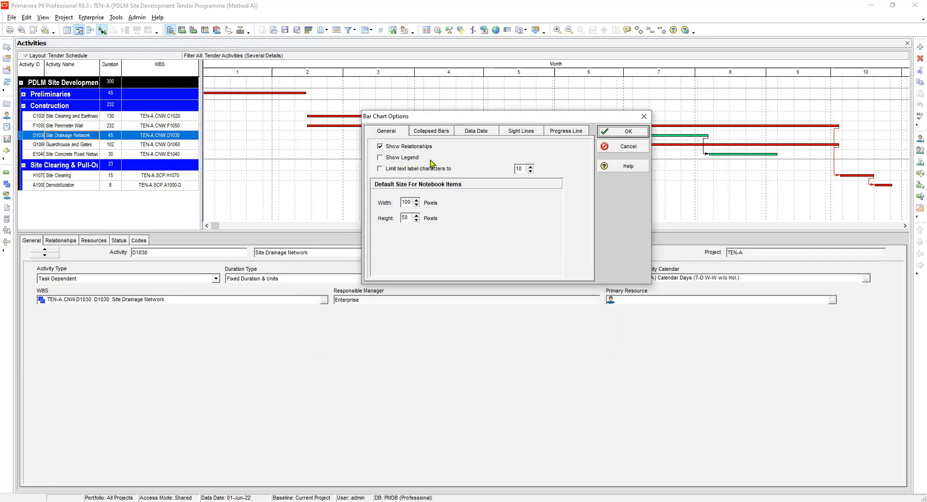
click(381, 157)
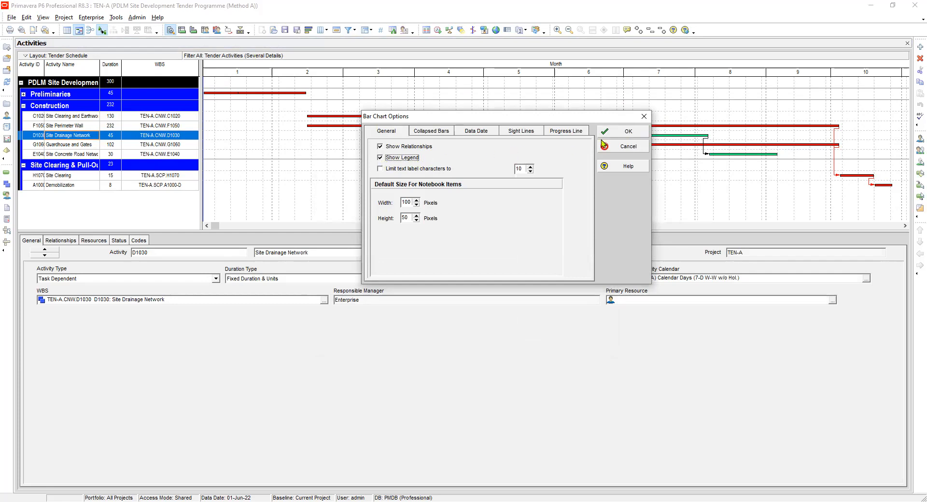
click(622, 133)
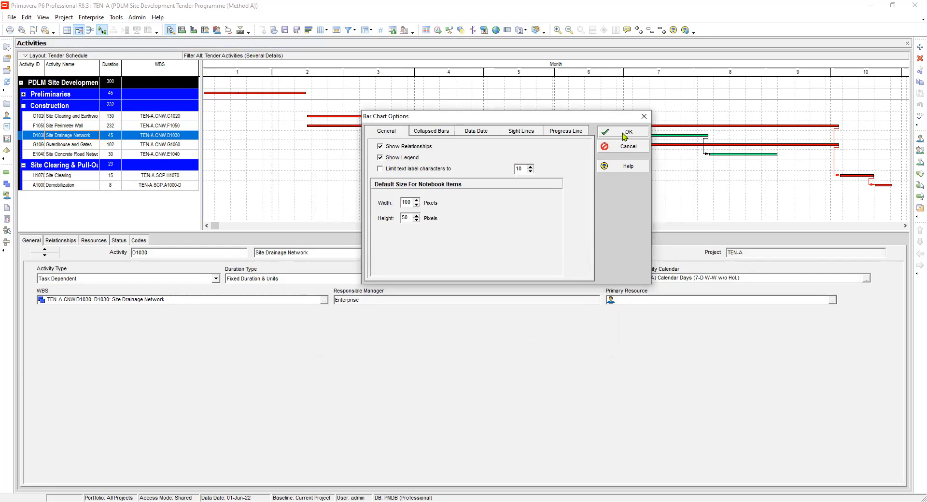
click(623, 136)
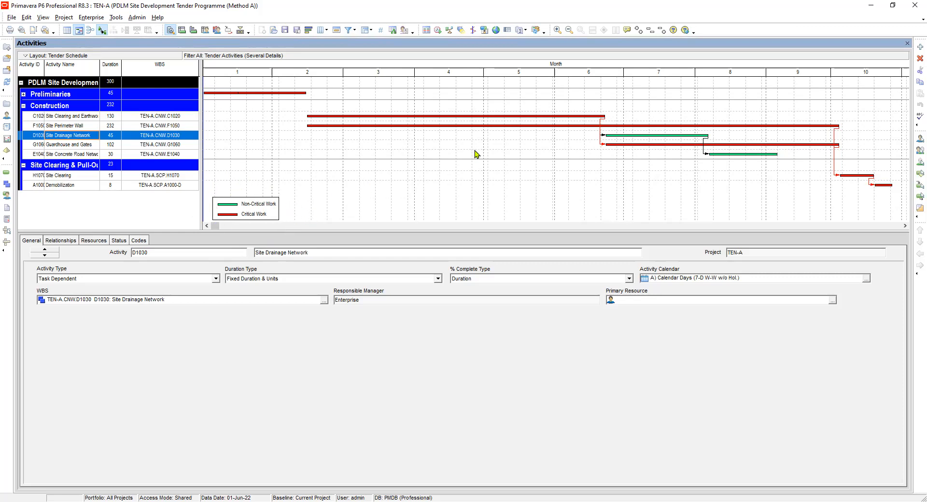
- Turn off the Gantt chart legend, check the collapsed bar formatting options, and accept the bar chart options
right_click(453, 136)
key(Escape)
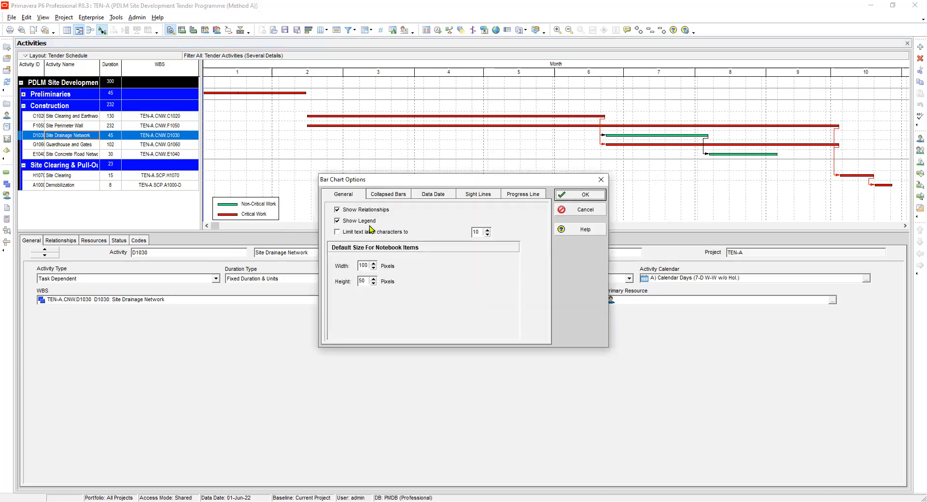
click(337, 221)
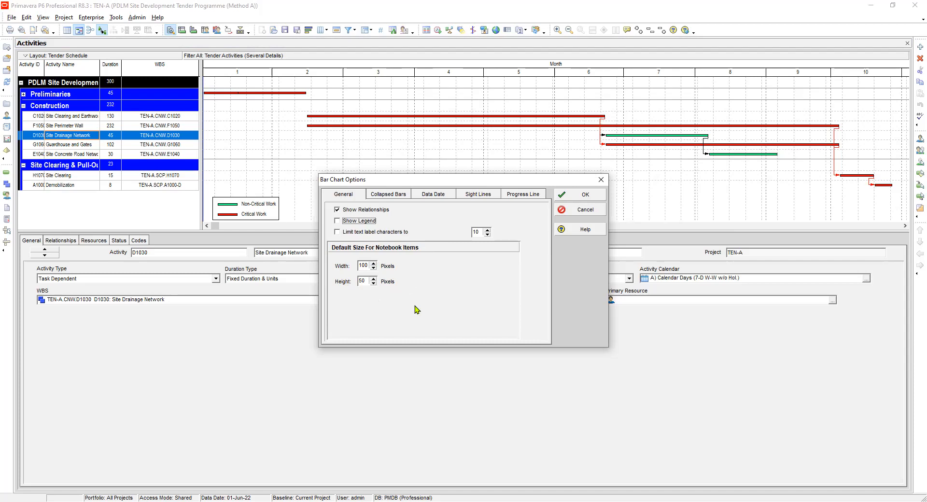
click(391, 195)
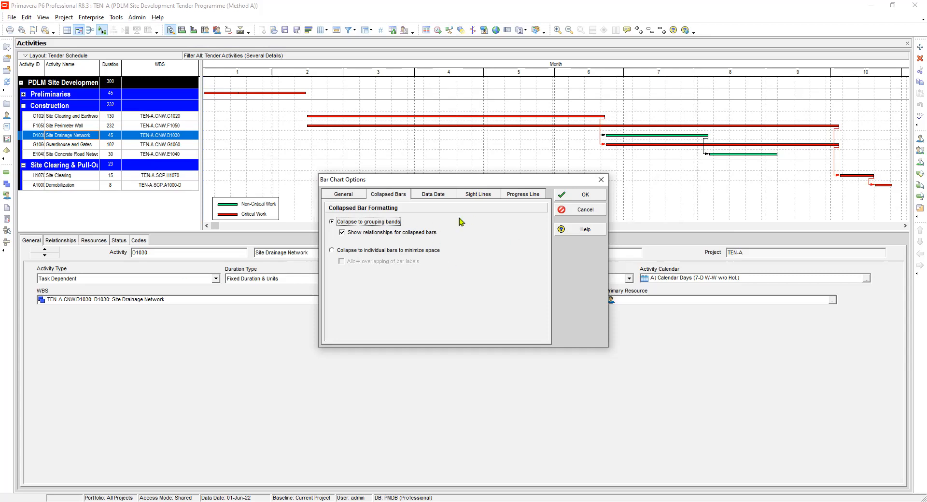
click(587, 199)
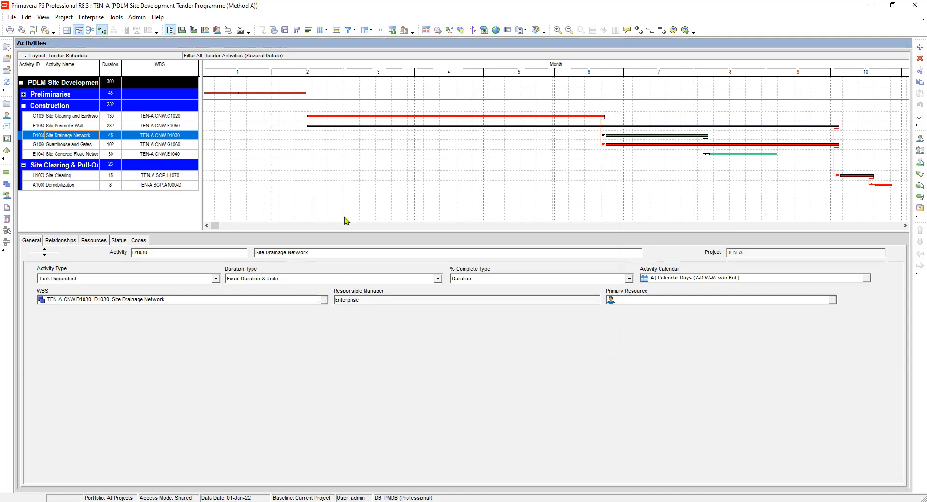
- Look through the commands for expanding and collapsing groups, and expand all groups in the activity table
click(42, 18)
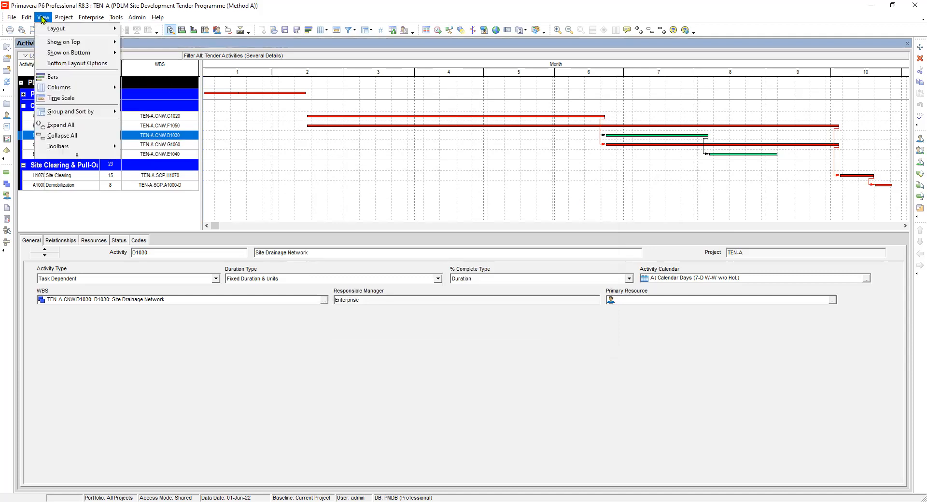
click(78, 156)
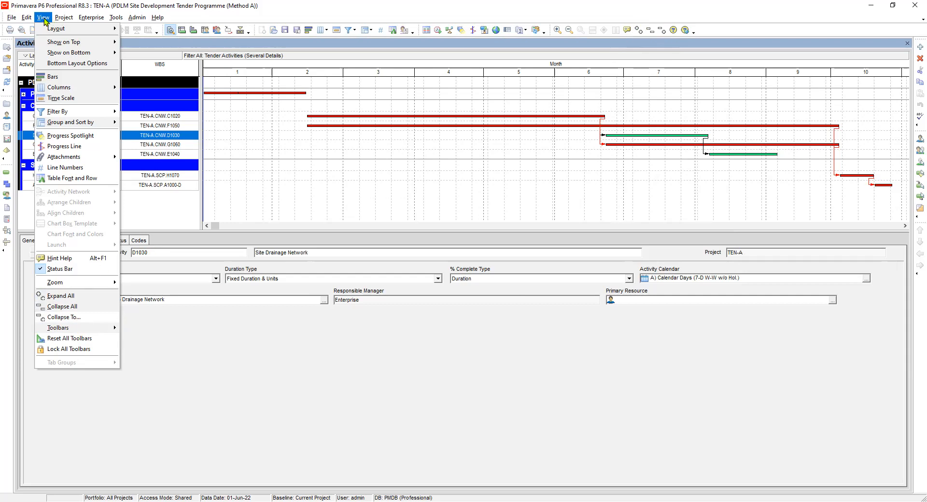
click(57, 299)
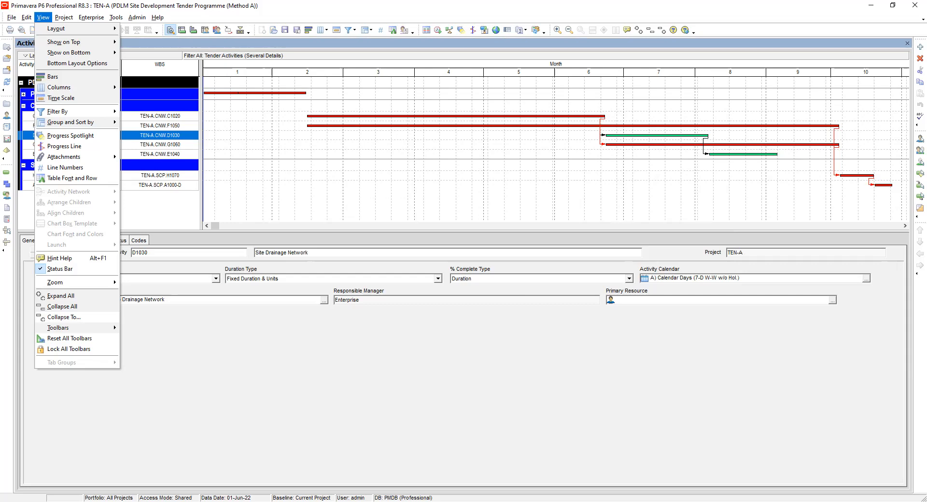
click(147, 107)
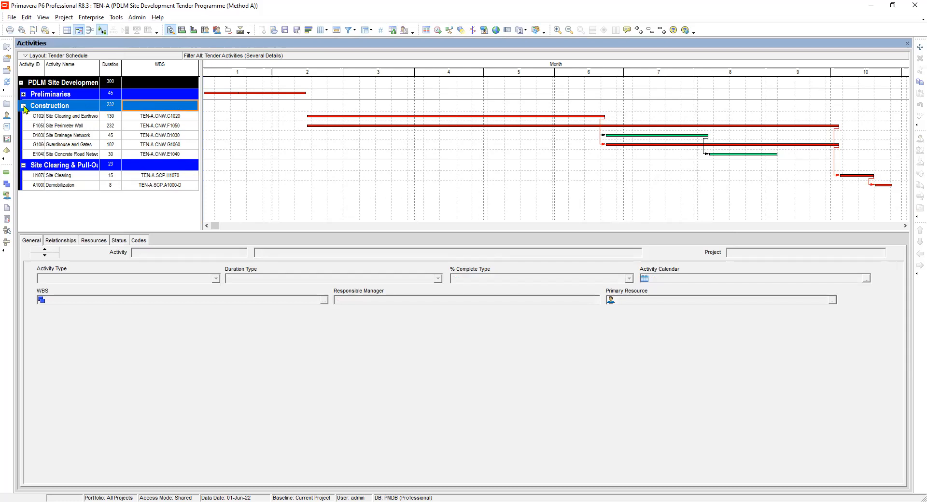
click(640, 31)
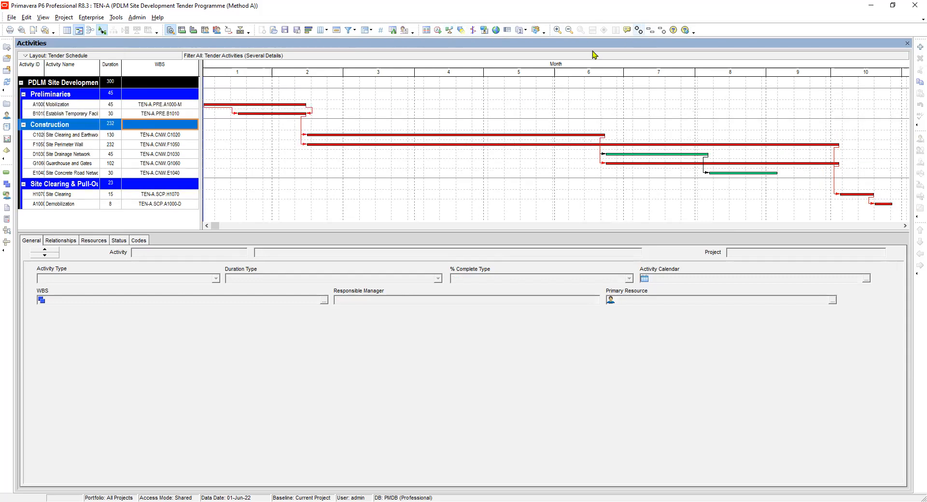
- Select the Mobilization and Establish Temporary Facilities activities in turn, and collapse the Preliminaries and Construction groups
click(60, 106)
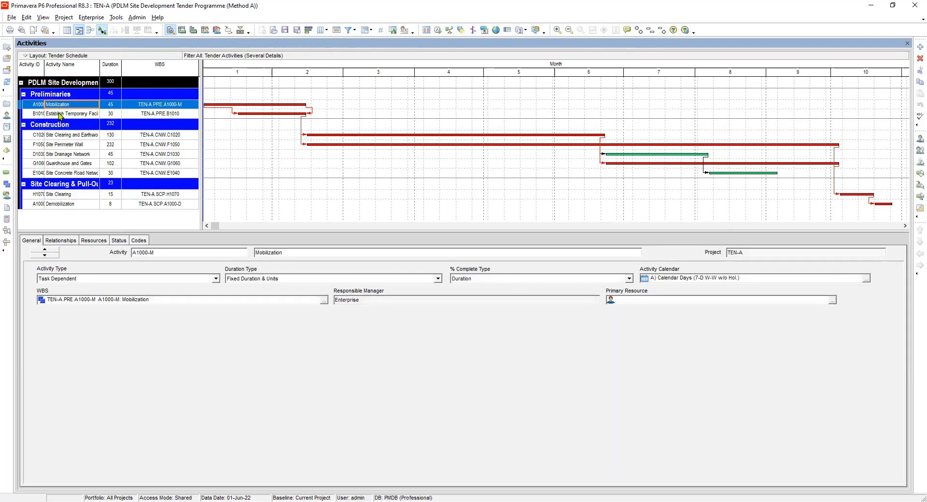
click(60, 114)
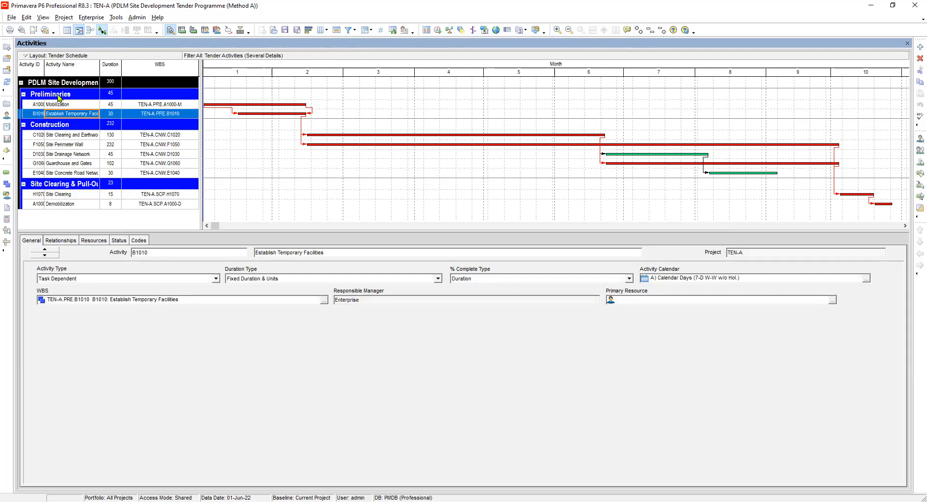
click(59, 96)
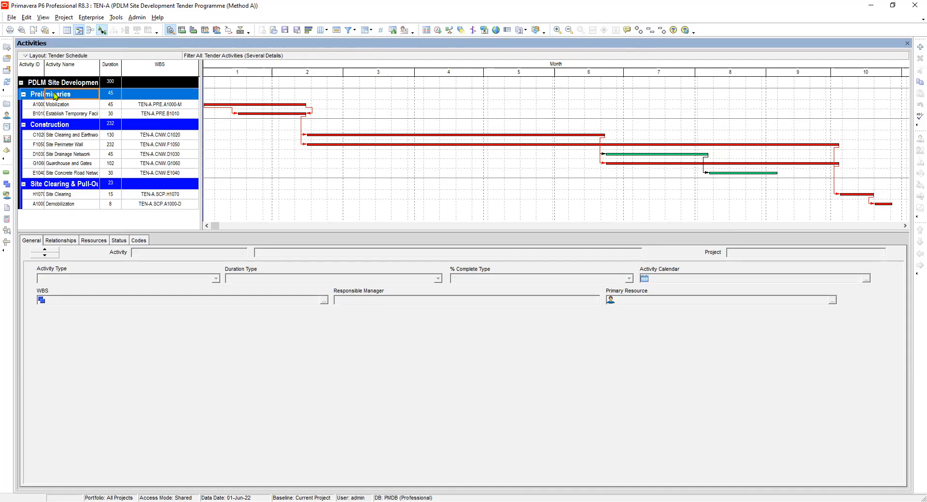
click(23, 95)
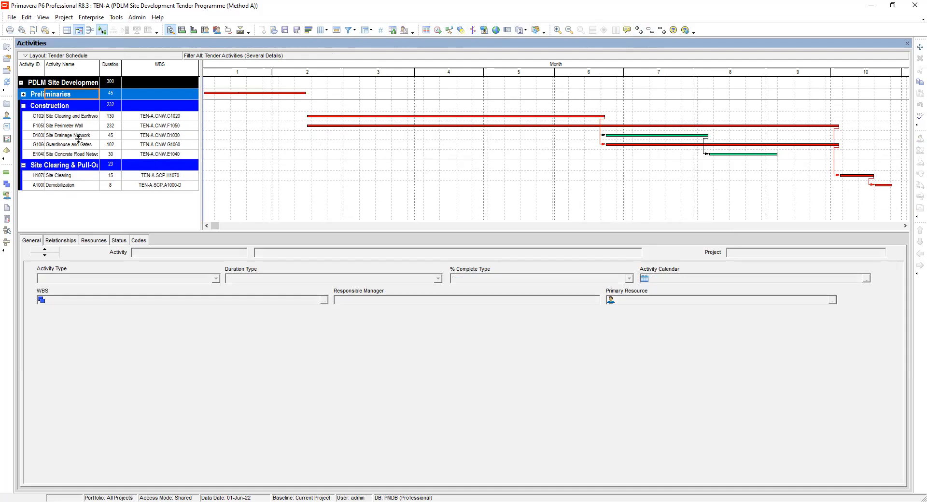
click(24, 107)
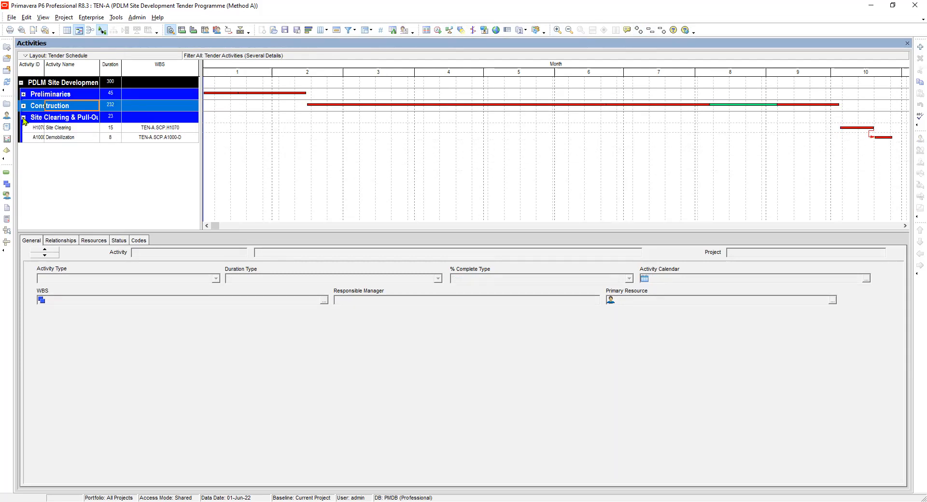
- Collapse the Site Clearing & Pull-Out group, and expand the Preliminaries, Construction and Site Clearing & Pull-Out groups one by one
click(23, 118)
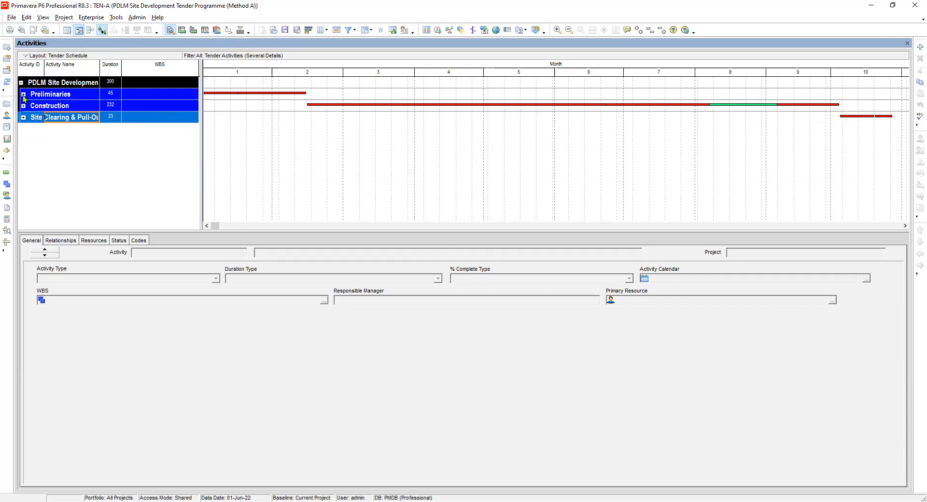
click(23, 95)
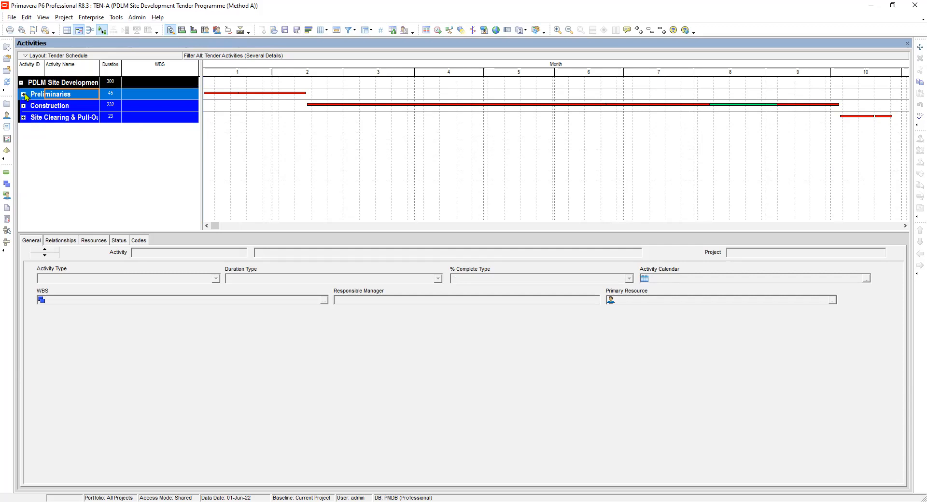
click(23, 125)
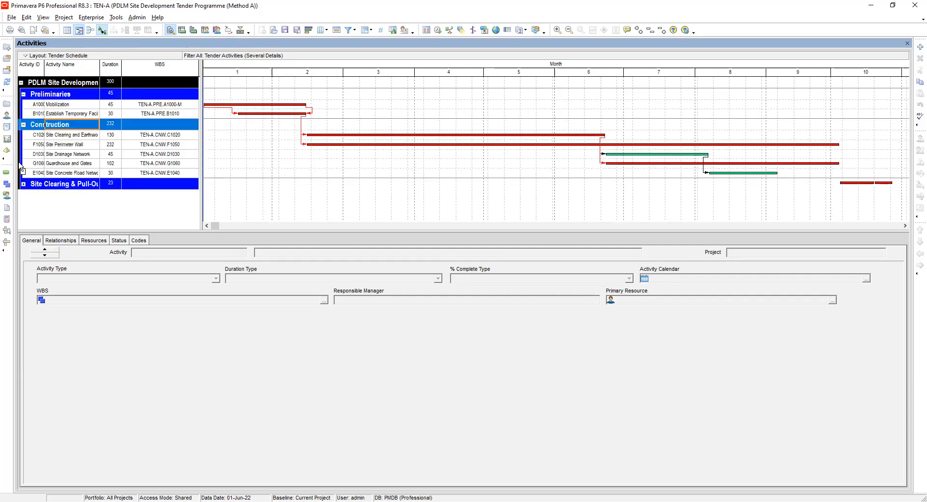
click(23, 184)
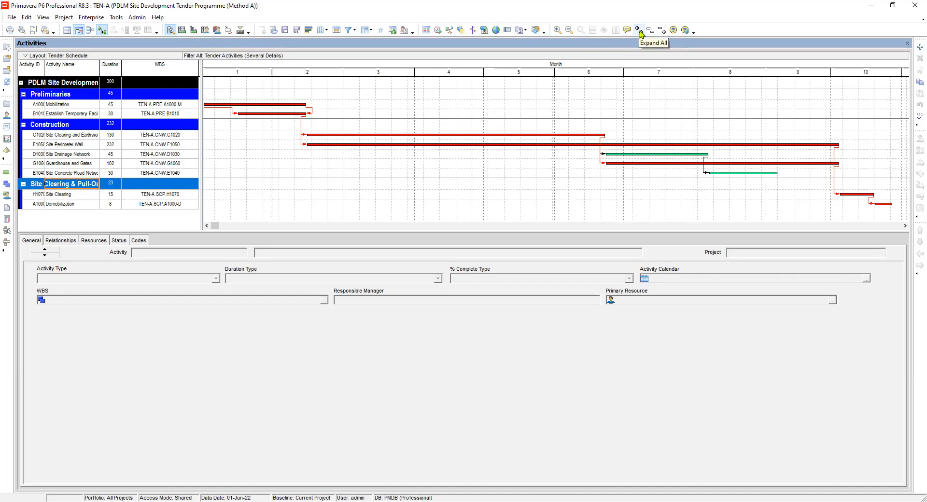
- Collapse the Preliminaries, Construction and Site Clearing & Pull-Out groups individually, and select each collapsed band in turn
click(23, 95)
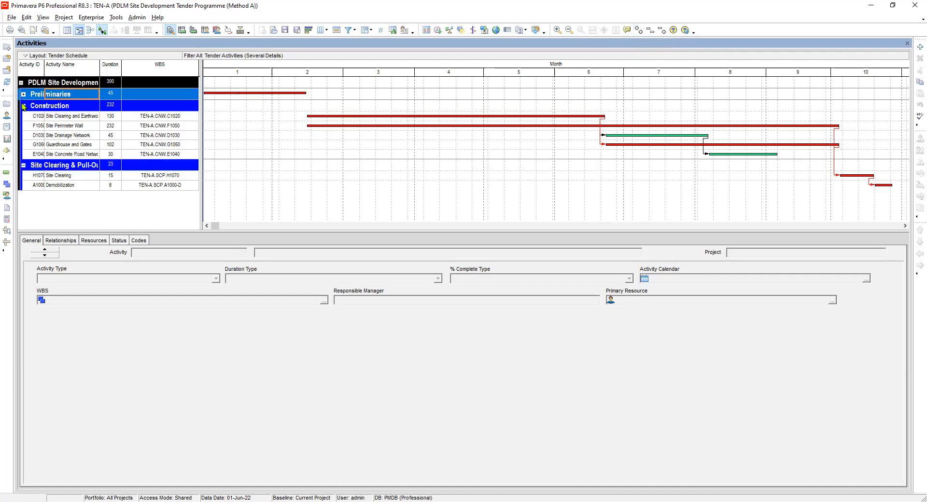
click(23, 105)
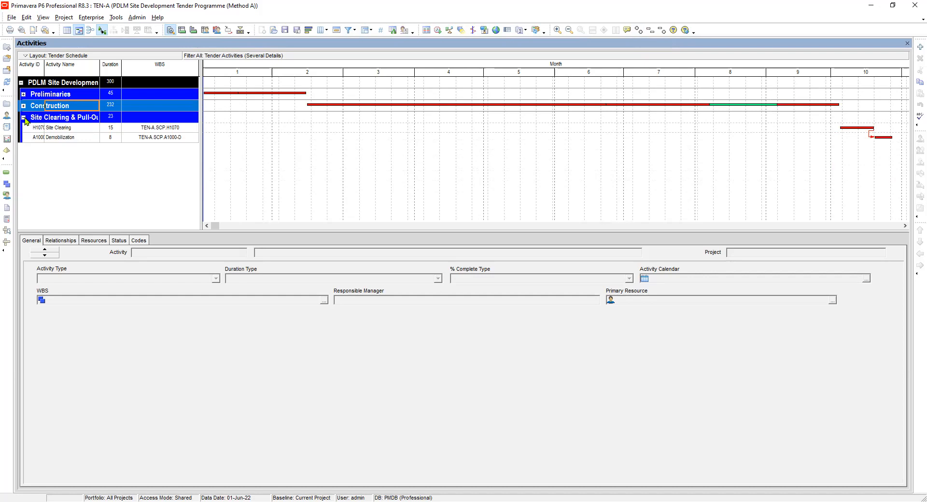
click(23, 117)
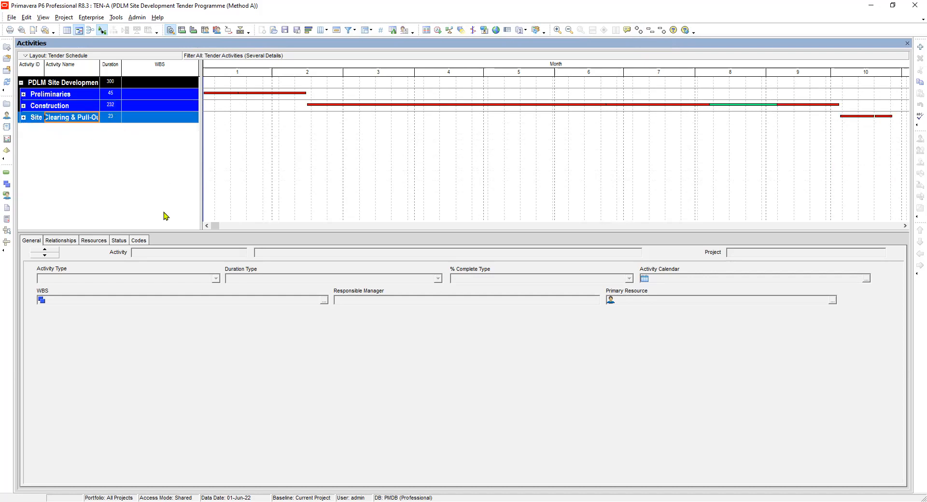
click(80, 95)
click(139, 94)
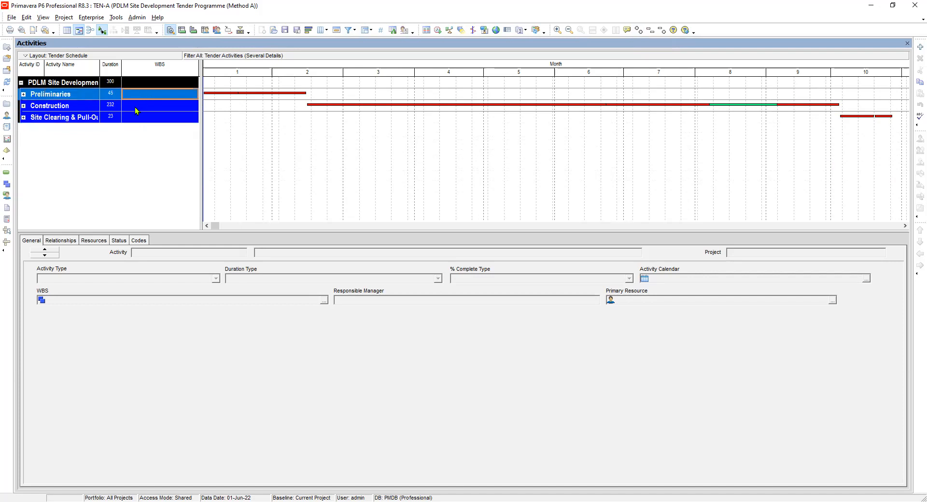
click(136, 108)
click(132, 117)
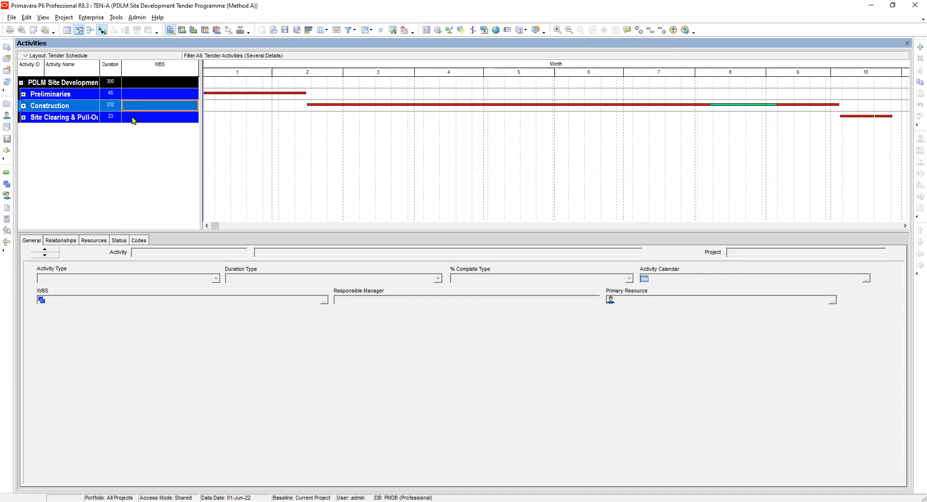
- Expand all groups and select the activities from Mobilization through Site Drainage Network in turn
click(639, 31)
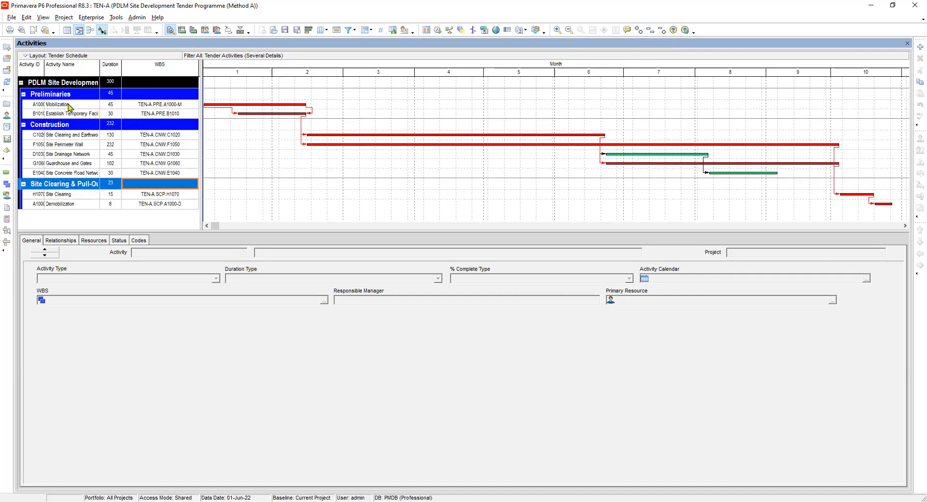
click(67, 105)
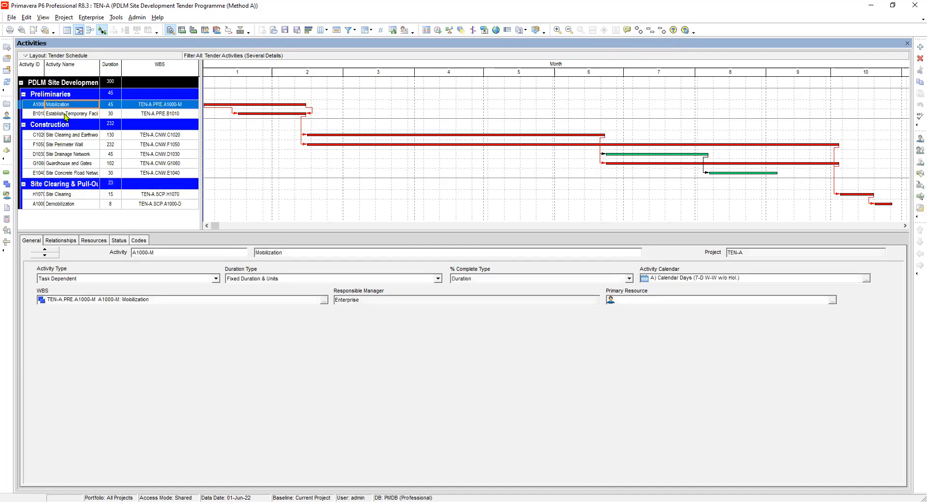
click(67, 114)
click(68, 136)
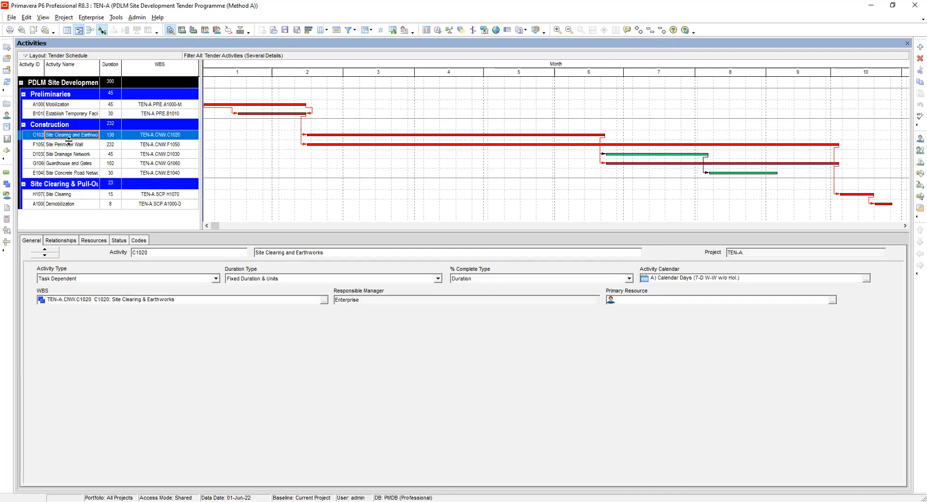
click(69, 145)
click(61, 154)
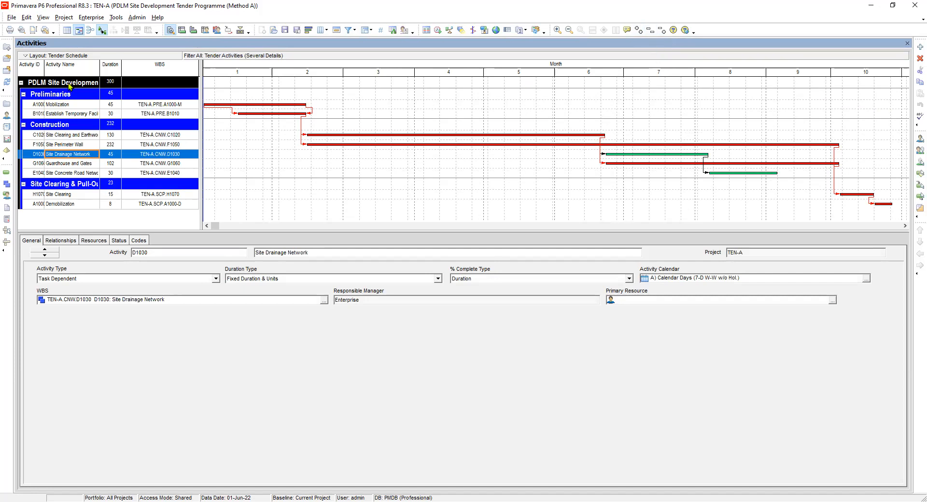
- Collapse and re-expand the PDLM Site Development project band, collapse all groups, and expand only the project band
click(21, 83)
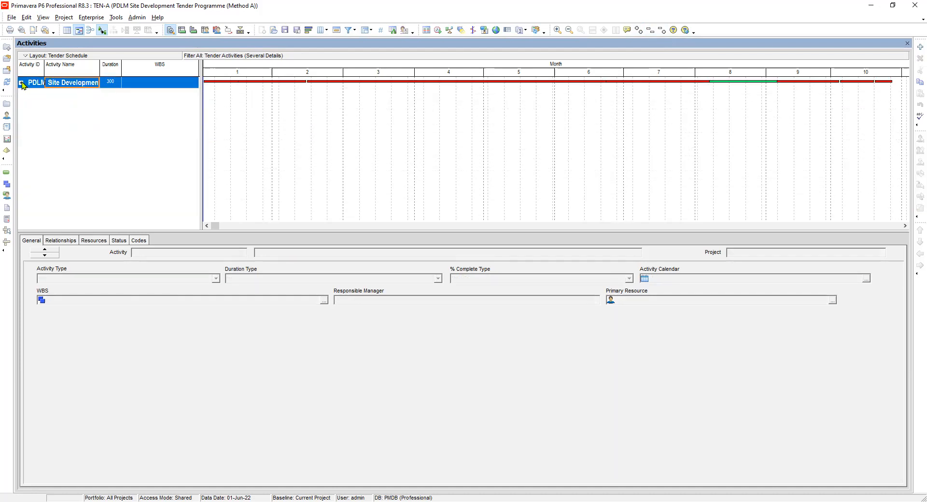
click(22, 83)
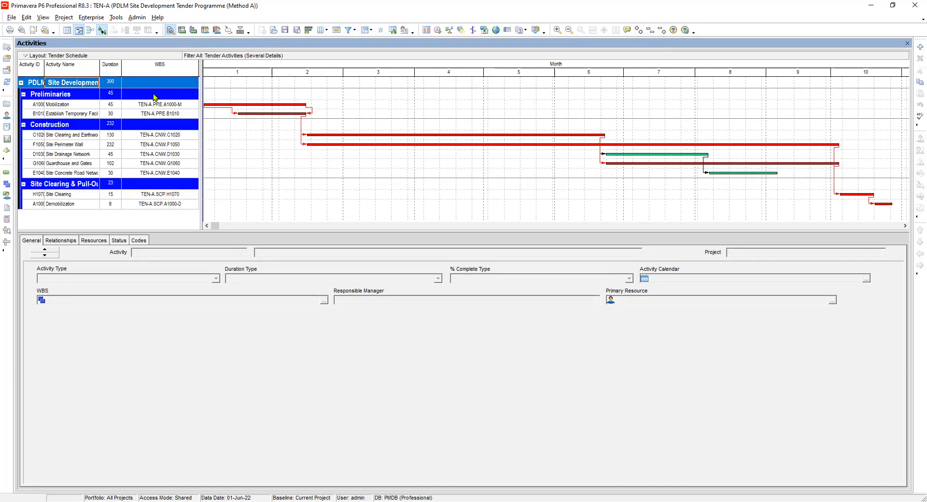
click(651, 31)
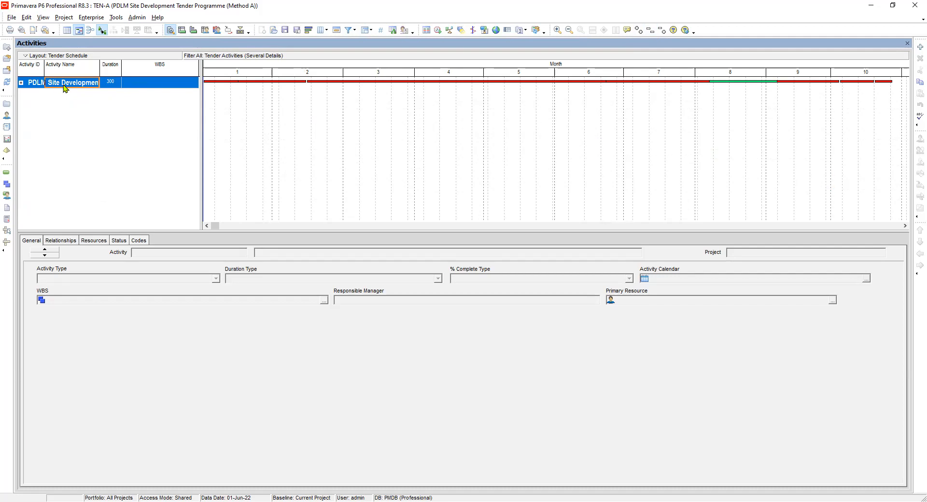
click(22, 84)
- Set the WBS grouping's To Level to All in Group and Sort, apply it, and accept the settings
click(24, 96)
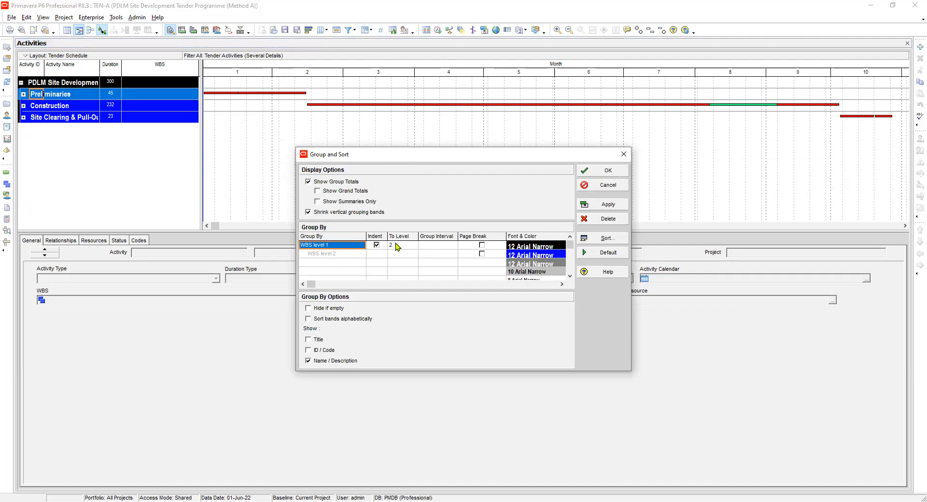
click(400, 247)
drag(416, 269, 415, 255)
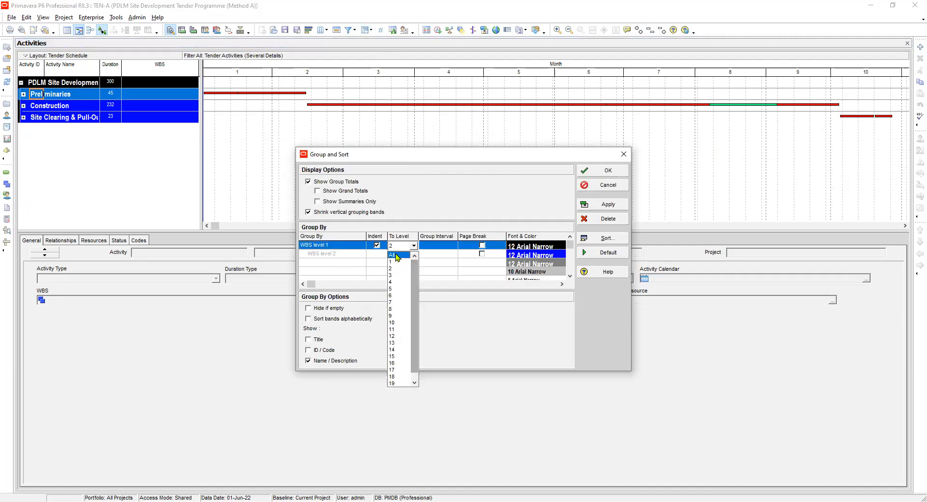
click(396, 255)
click(609, 205)
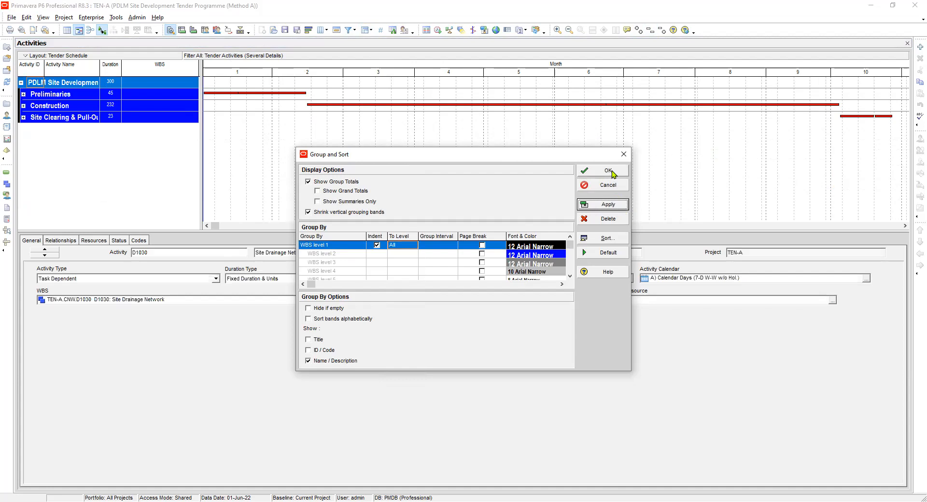
click(609, 171)
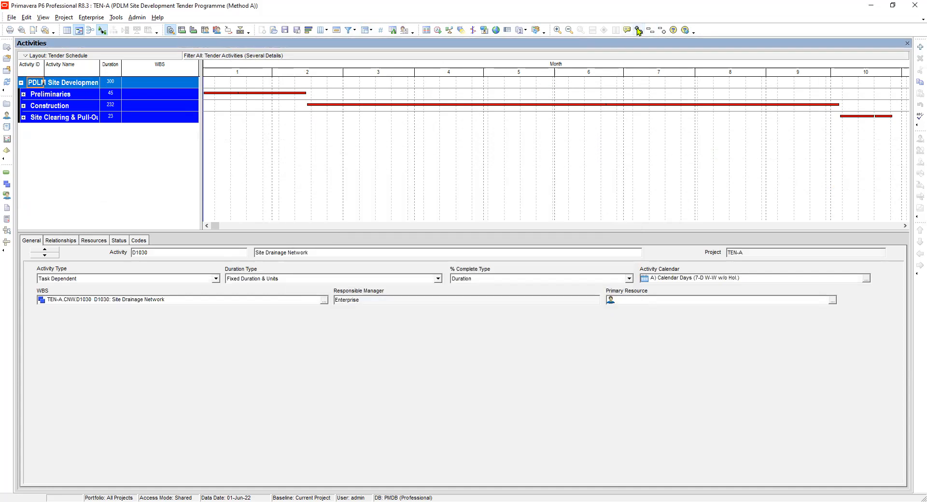
- Expand all groups, enlarge the activity table over the details area, and select the A1000-M Mobilization band
click(658, 30)
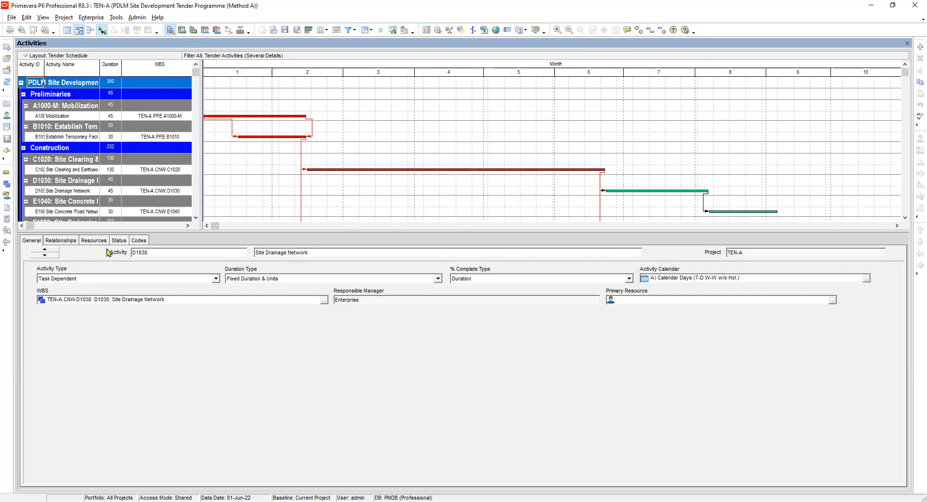
drag(116, 231, 114, 337)
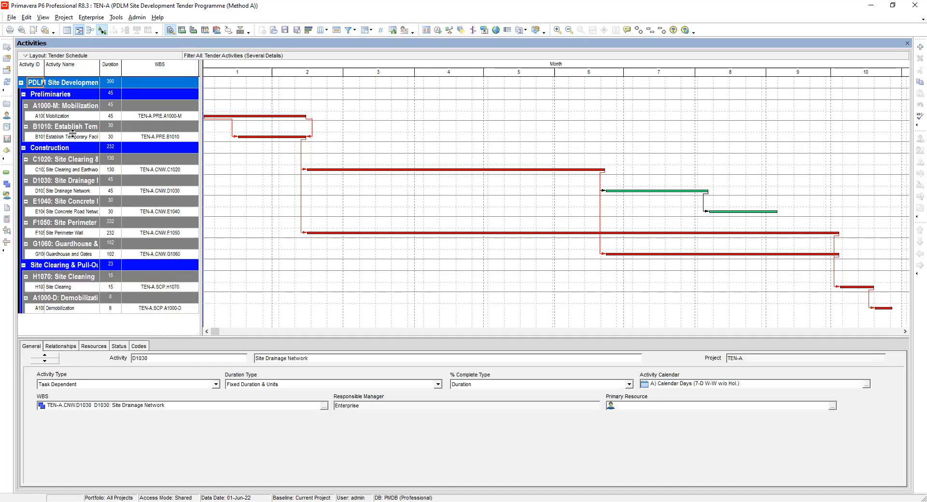
click(55, 107)
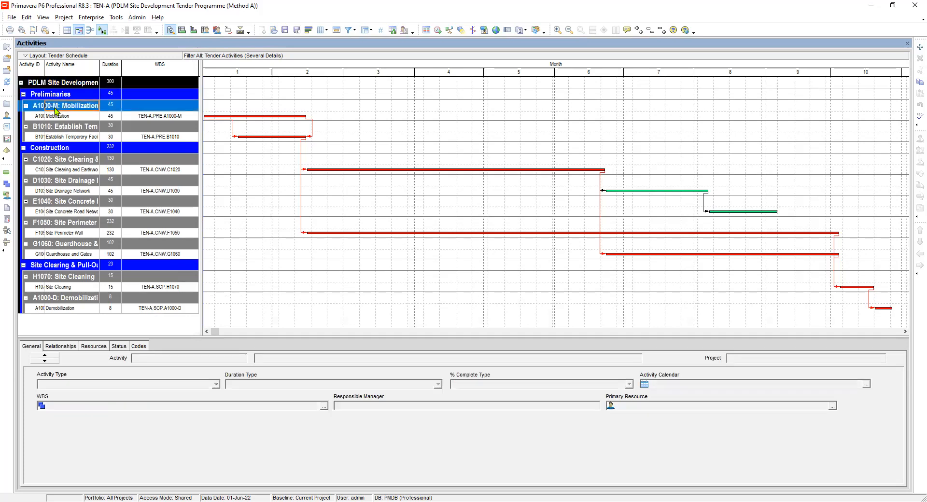
- Collapse every third-level WBS band individually, from A1000-M Mobilization down to A1000-D Demobilization
click(26, 106)
click(31, 120)
click(26, 117)
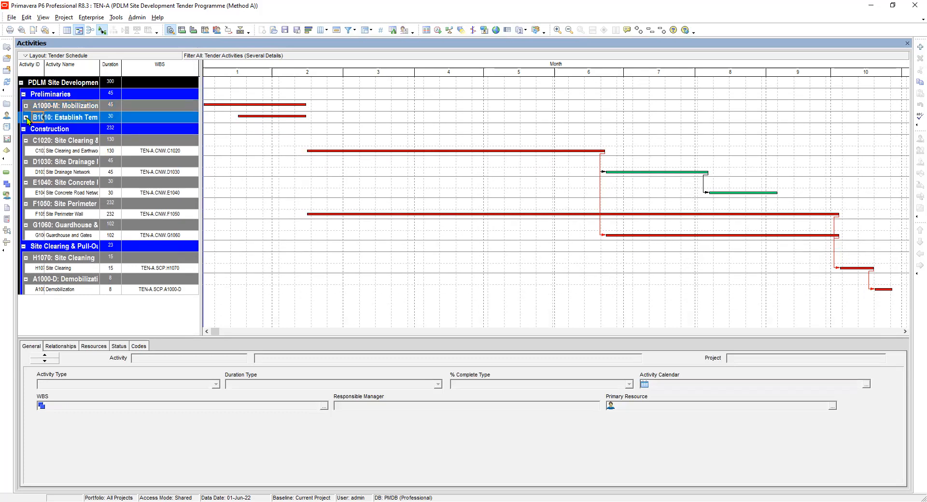
click(26, 140)
click(30, 153)
click(26, 152)
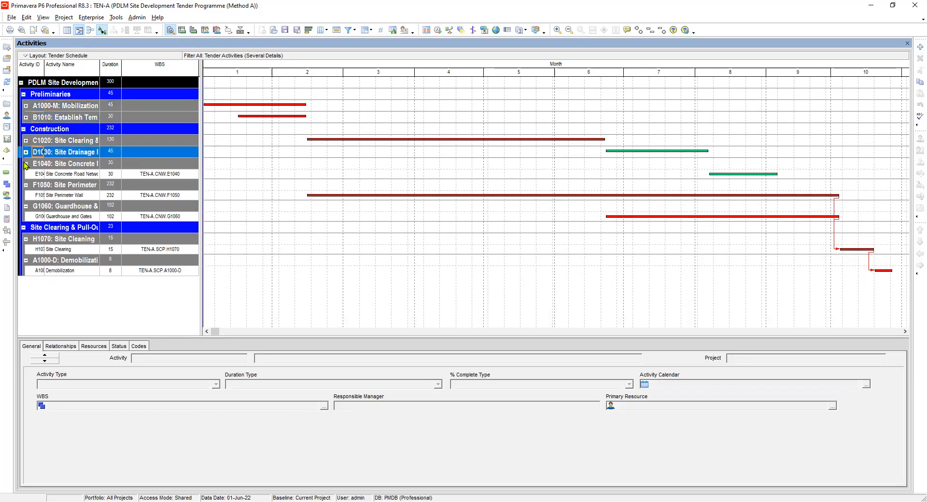
click(26, 164)
click(27, 175)
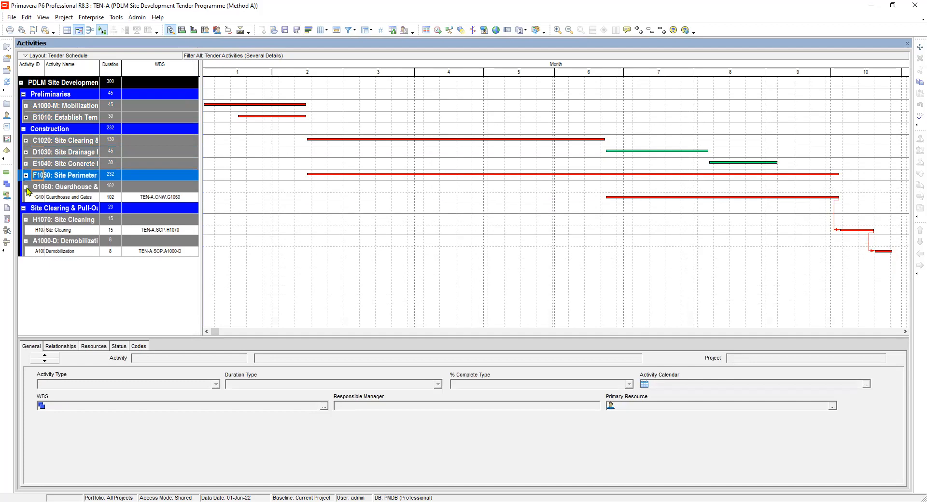
click(26, 187)
click(27, 211)
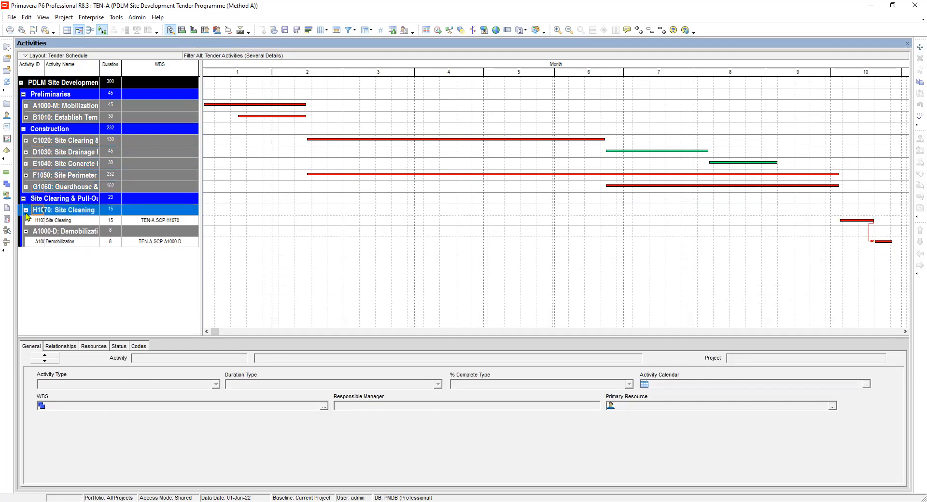
click(26, 211)
click(26, 221)
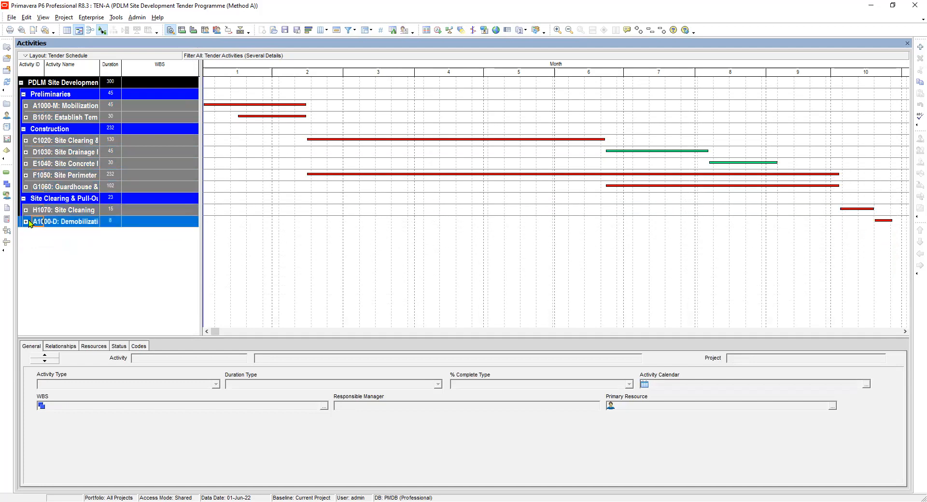
- Expand all groups, and use Collapse To to collapse the grouping bands to WBS Level 2
click(640, 30)
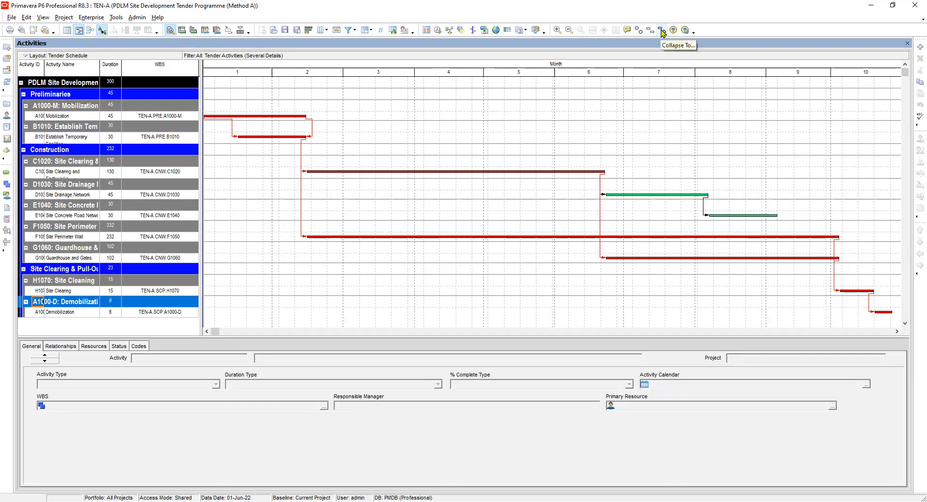
click(662, 30)
click(472, 248)
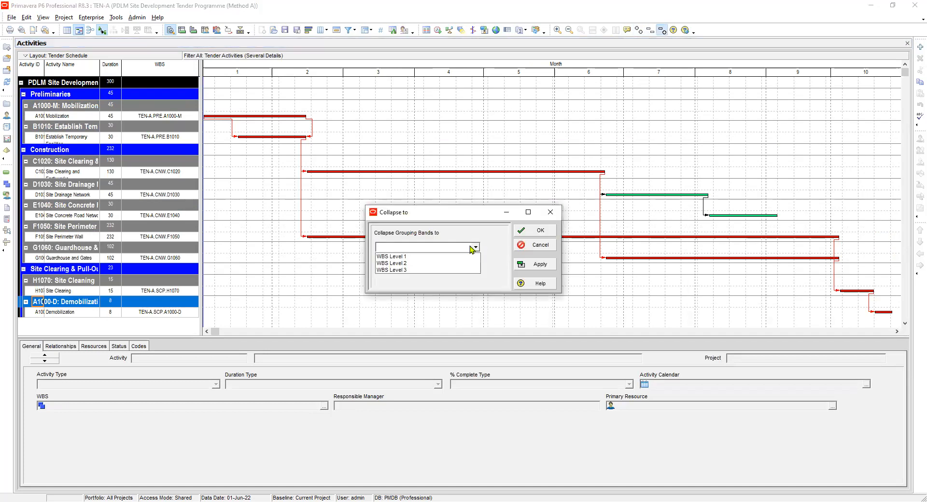
click(410, 263)
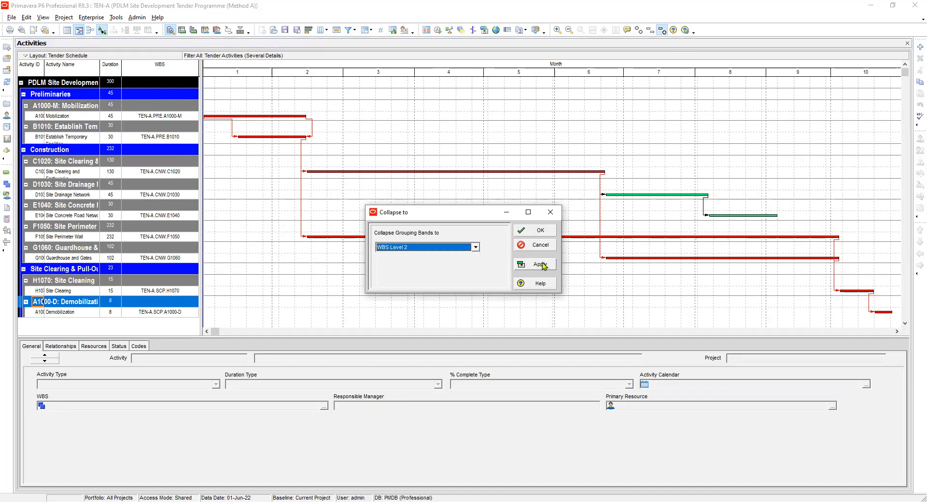
click(540, 264)
- Set the collapse level to WBS Level 3 and apply it to the grouping bands
click(475, 248)
click(420, 272)
click(541, 265)
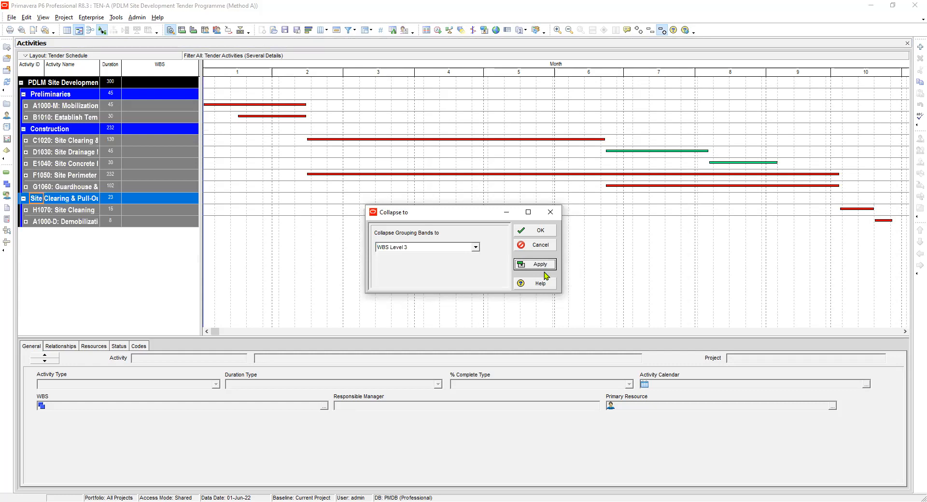
- Collapse the grouping bands to WBS Level 2 and apply the change
click(475, 247)
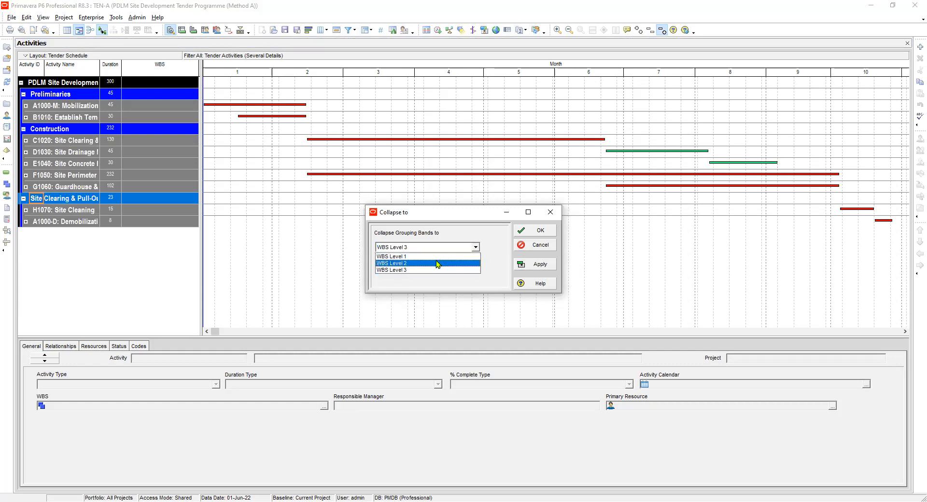
click(437, 263)
click(536, 263)
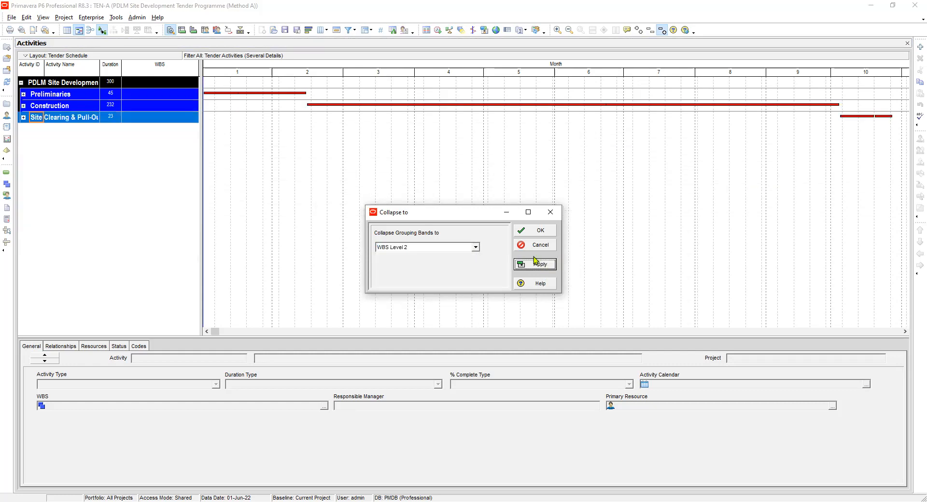
- Apply WBS Level 3 as the collapse level for the grouping bands and close the Collapse To settings
click(465, 248)
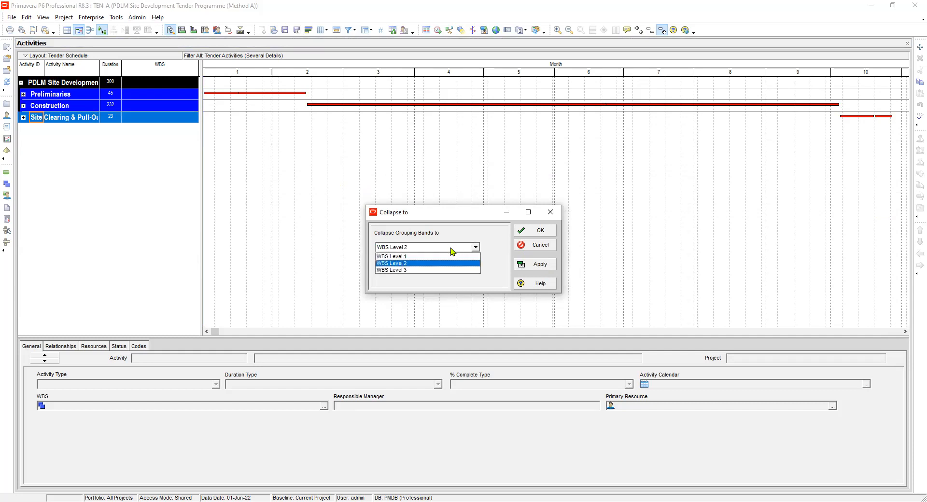
click(428, 270)
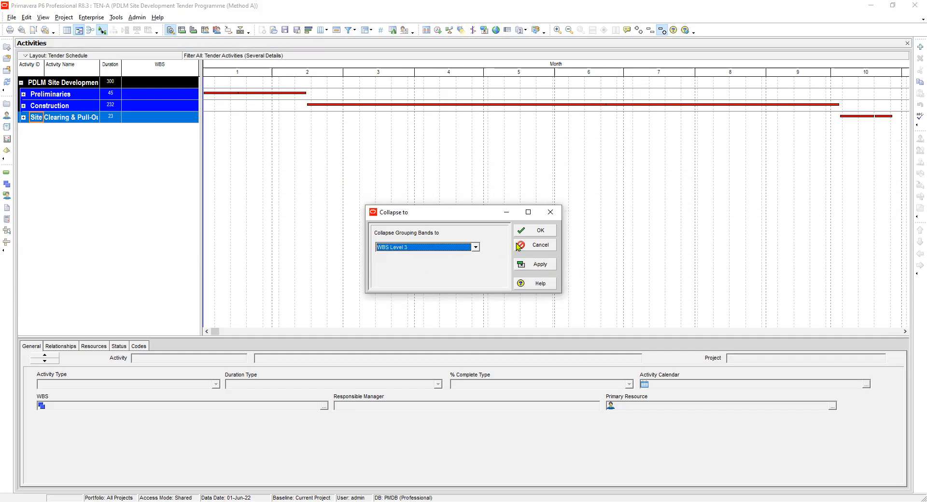
click(537, 260)
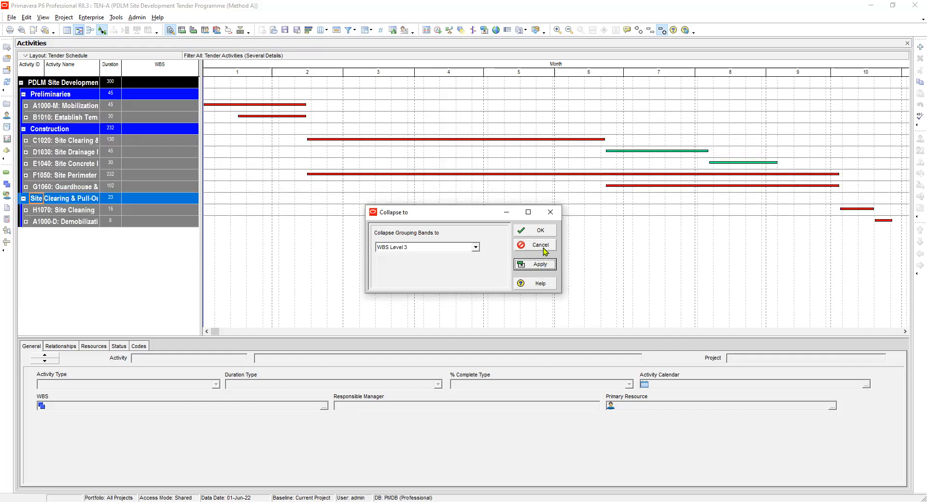
click(552, 212)
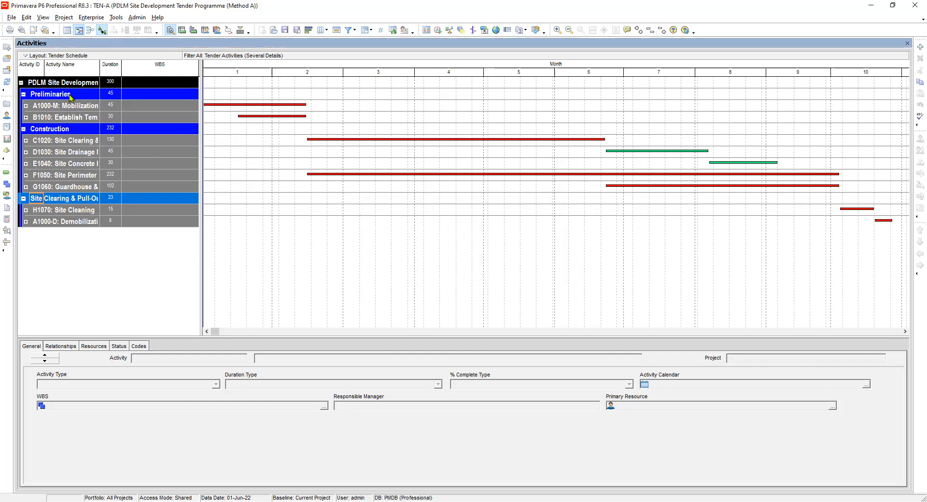
- Collapse the Preliminaries, Construction and Site Clearing & Pull-Out bands individually
click(23, 95)
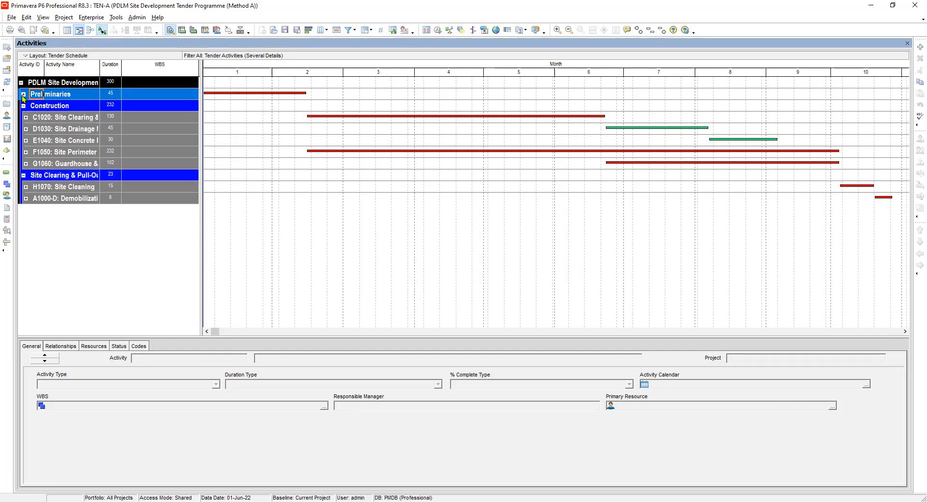
click(23, 106)
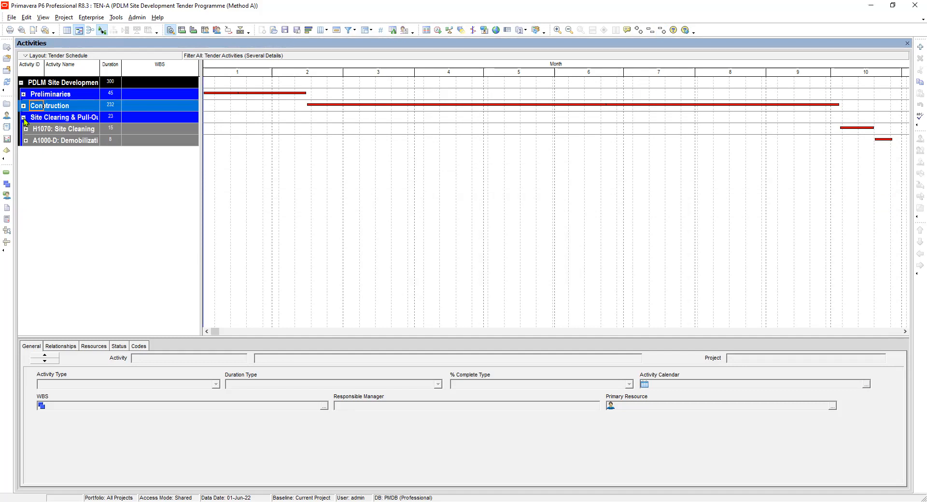
click(24, 117)
- Expand the Preliminaries, Construction and Site Clearing & Pull-Out bands individually
click(24, 94)
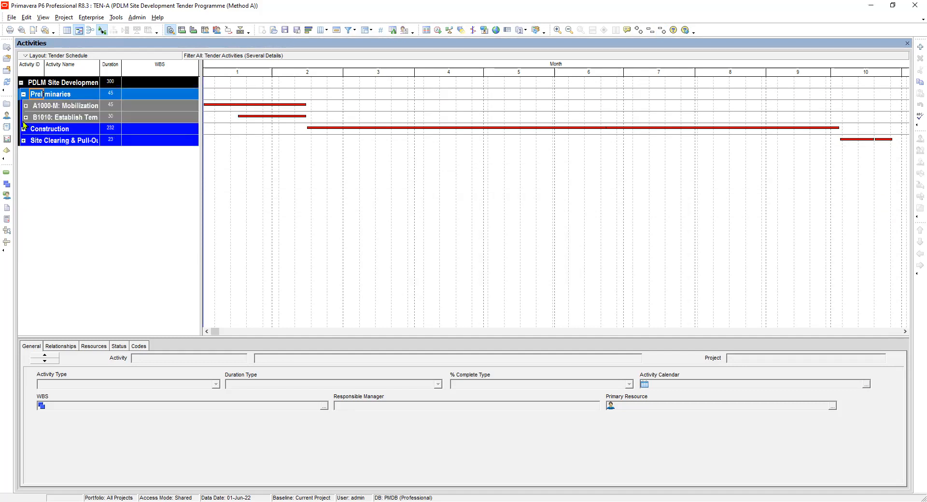
click(24, 129)
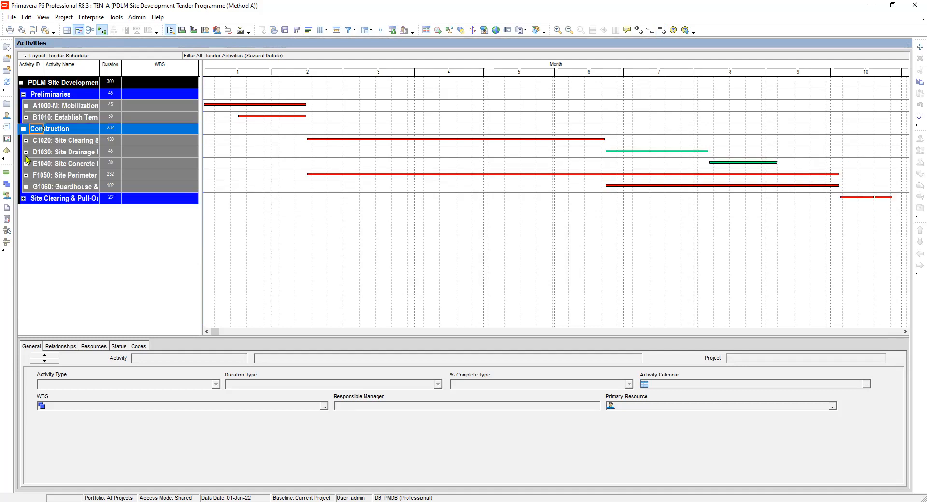
click(23, 198)
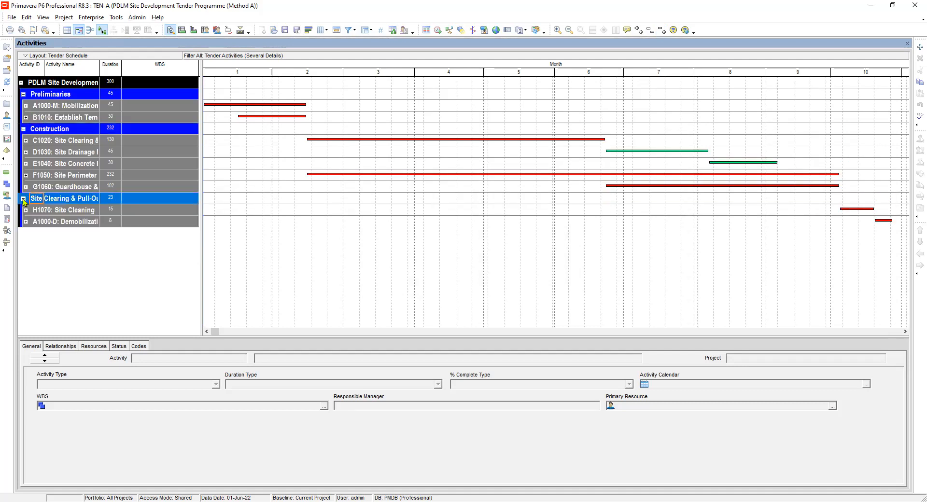
- Use Collapse To to collapse the grouping bands to WBS Level 2 and confirm
click(662, 31)
click(475, 248)
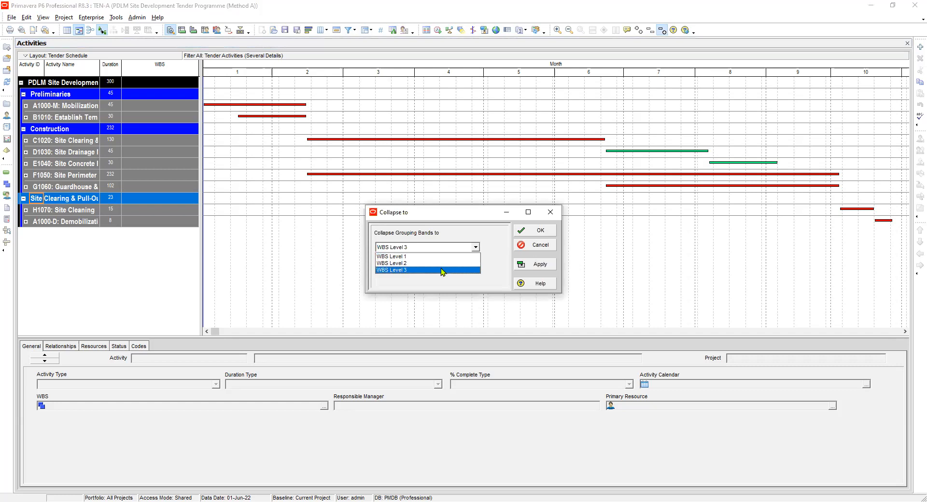
click(427, 264)
click(540, 264)
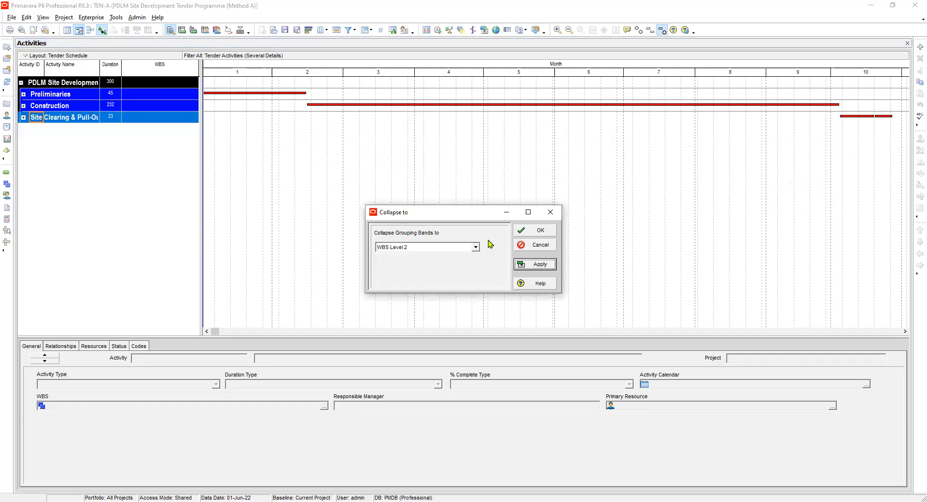
click(536, 232)
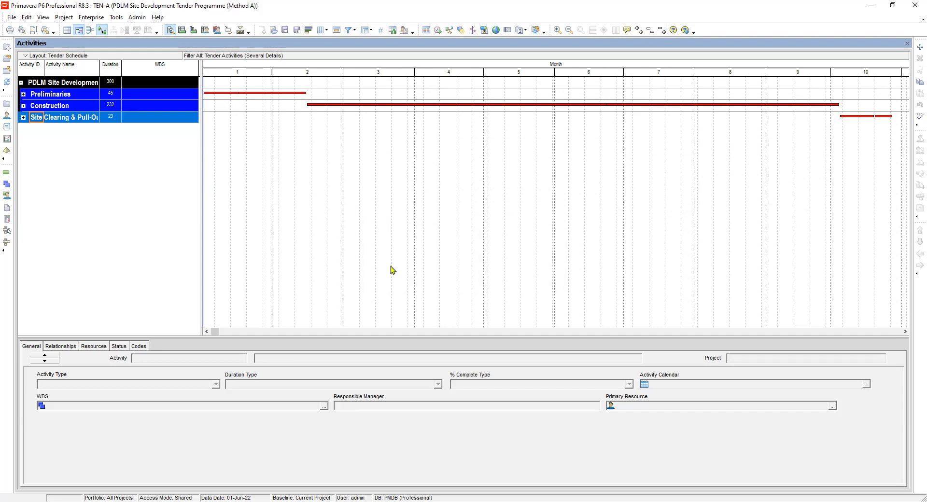
- Review the General, Collapsed Bars and Data Date settings in Bar Chart Options and close them unchanged
right_click(508, 133)
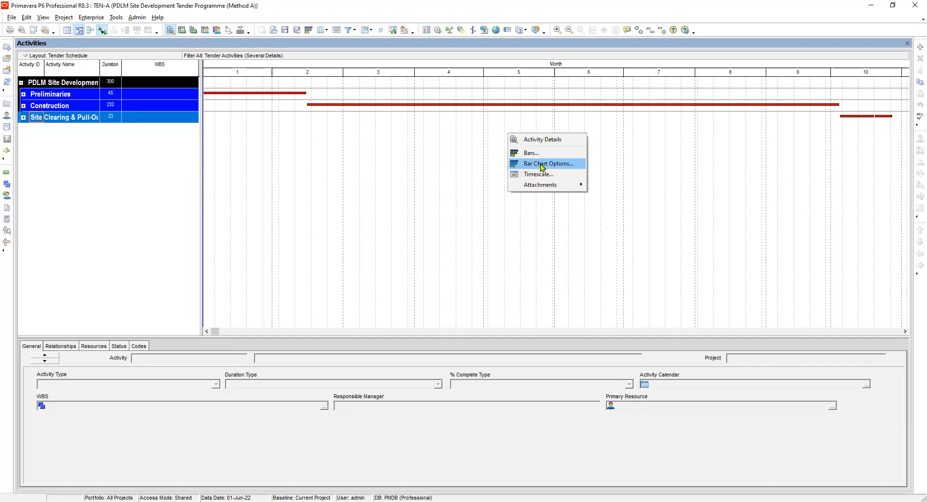
click(623, 266)
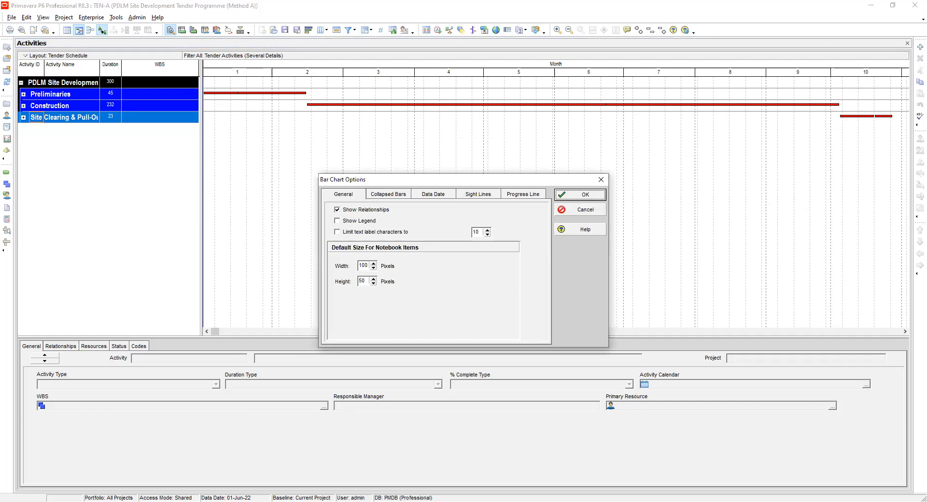
drag(454, 180, 459, 147)
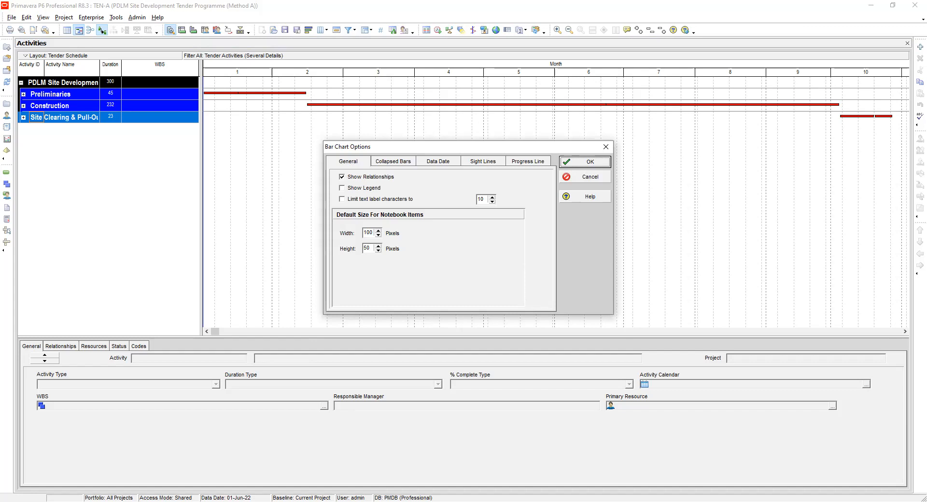
click(406, 166)
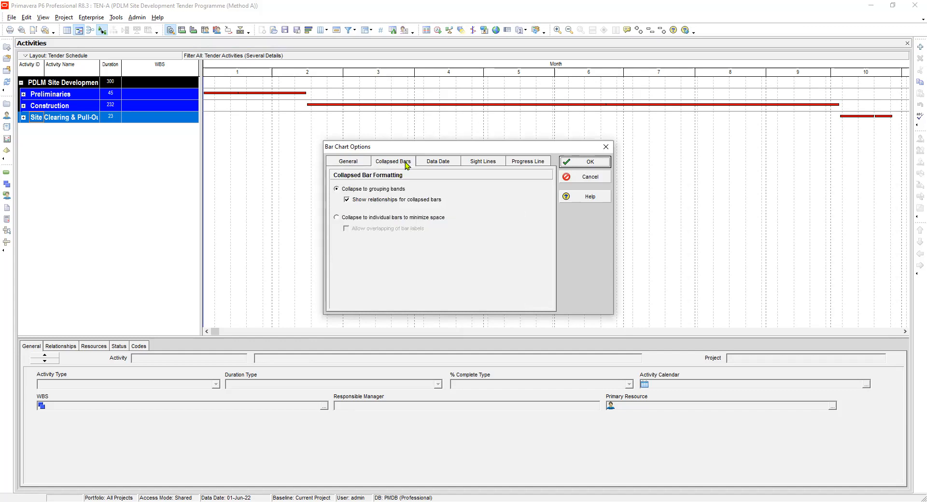
click(355, 165)
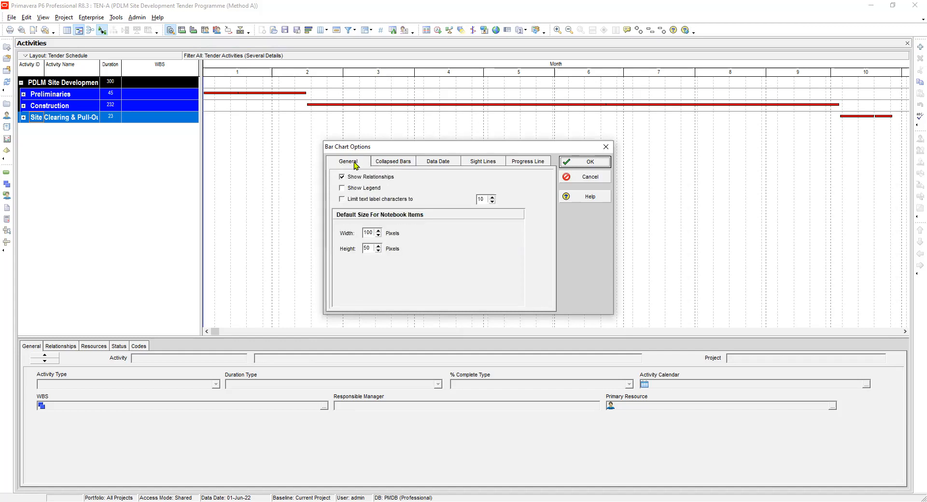
click(395, 162)
click(439, 162)
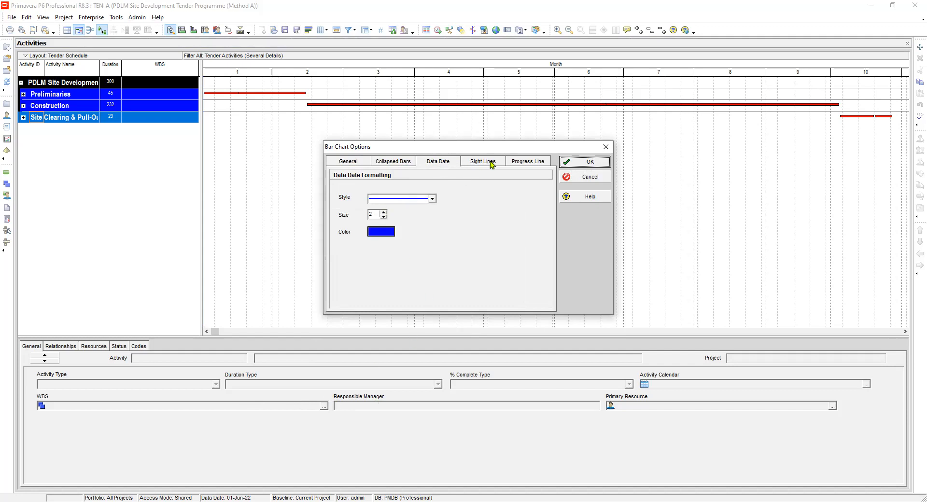
click(591, 162)
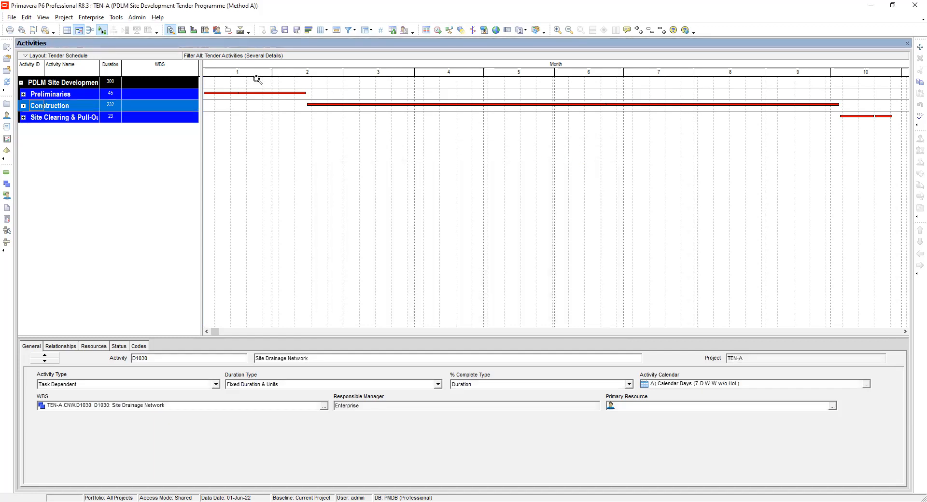
- Shift the Gantt timescale slightly so the data date line clears the chart edge, and choose the solid style for that line
drag(219, 71, 237, 72)
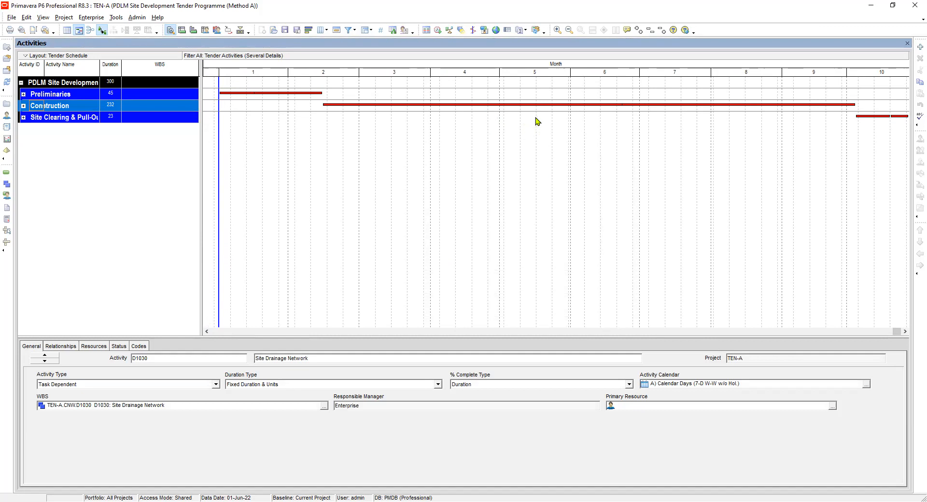
key(Down)
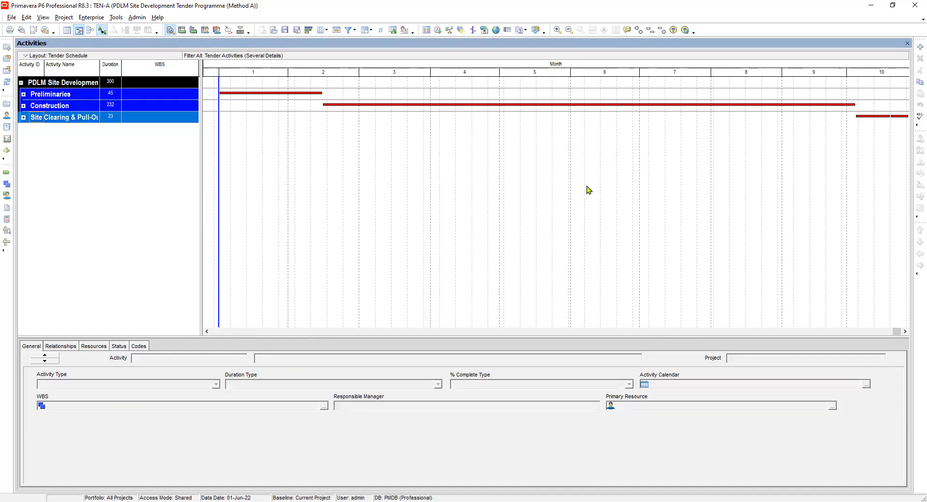
double_click(529, 179)
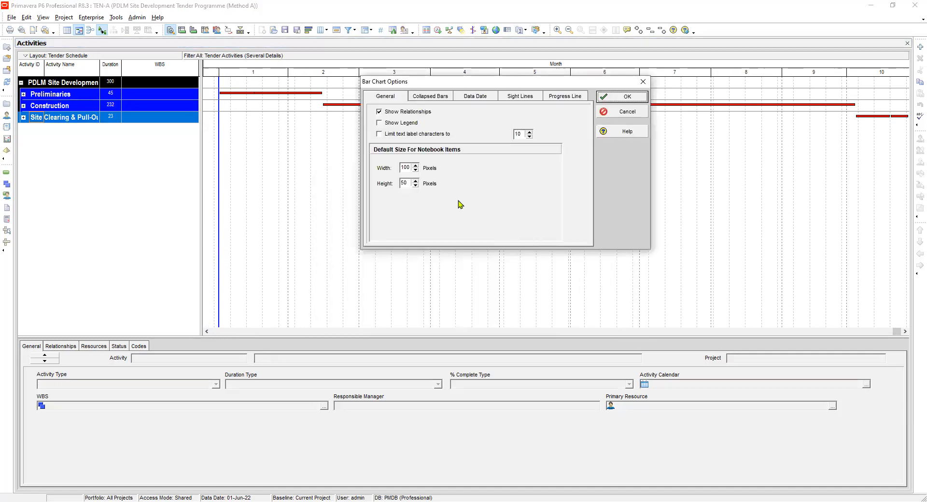
click(477, 96)
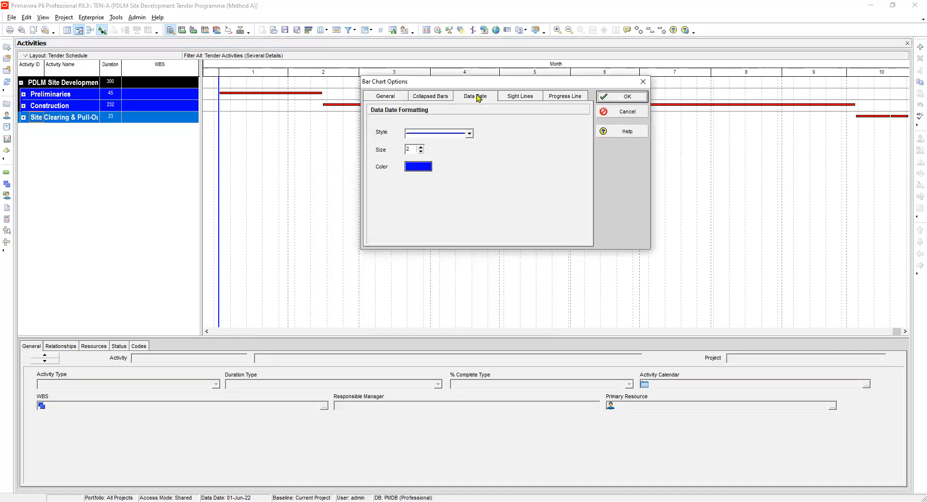
click(467, 134)
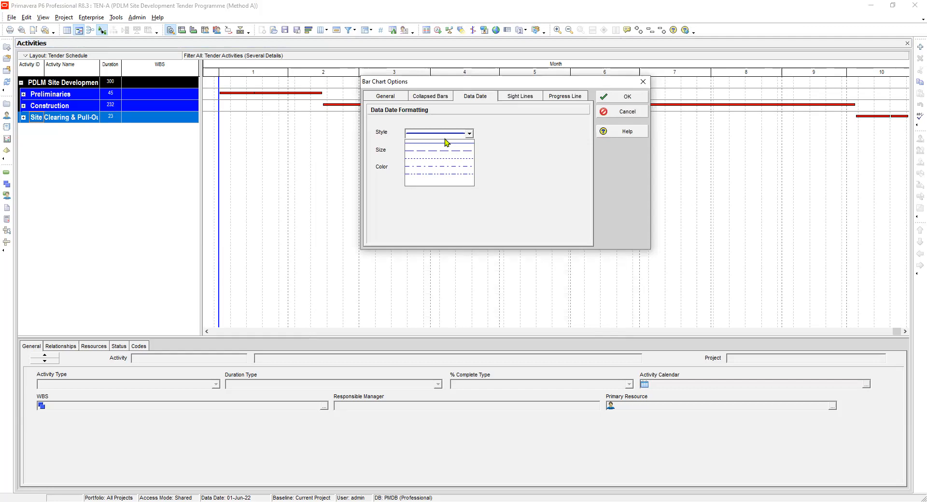
click(445, 136)
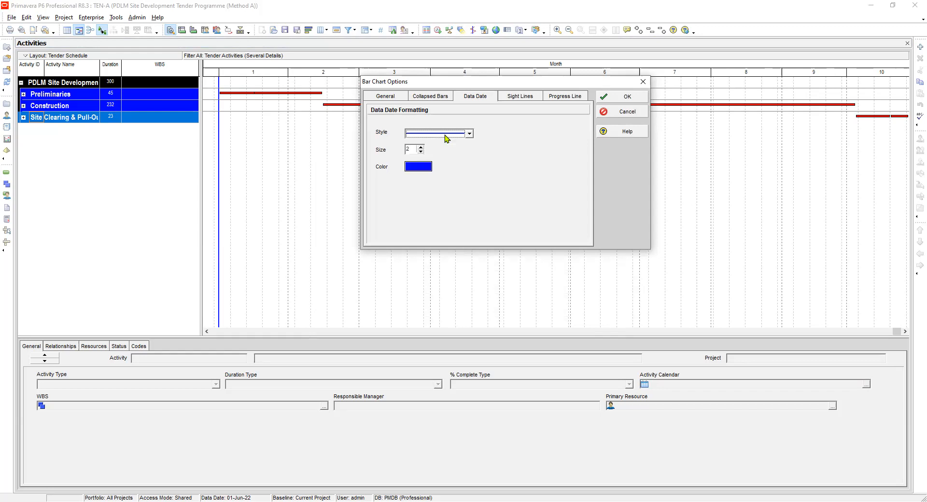
- Set the data date line's size to 1 and confirm blue as its color
click(421, 147)
click(421, 147)
click(421, 147)
click(421, 147)
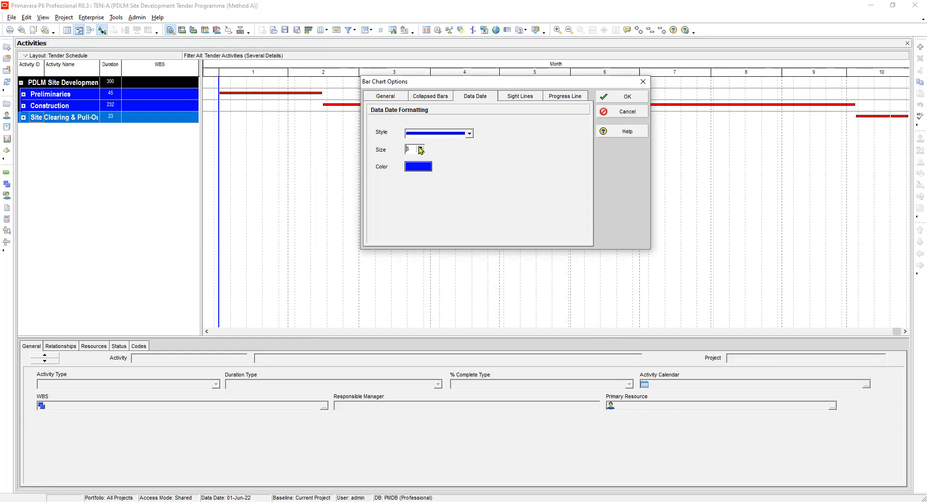
click(421, 147)
click(420, 152)
click(420, 152)
click(420, 168)
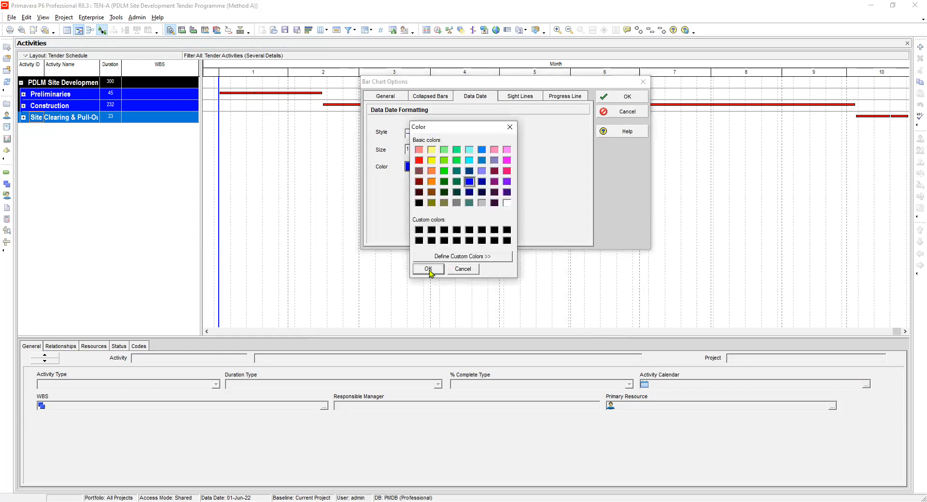
click(429, 270)
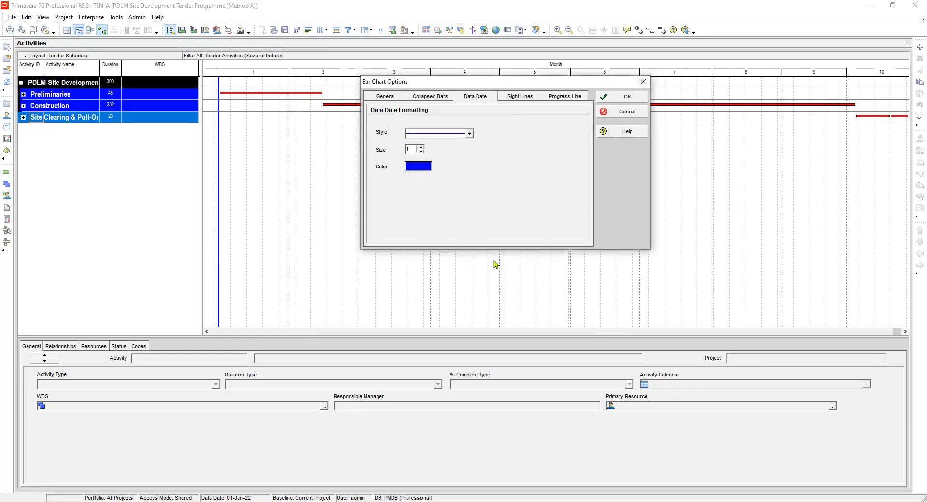
- Set the horizontal minor sight lines to show every 6 rows and confirm the bar chart options
click(521, 98)
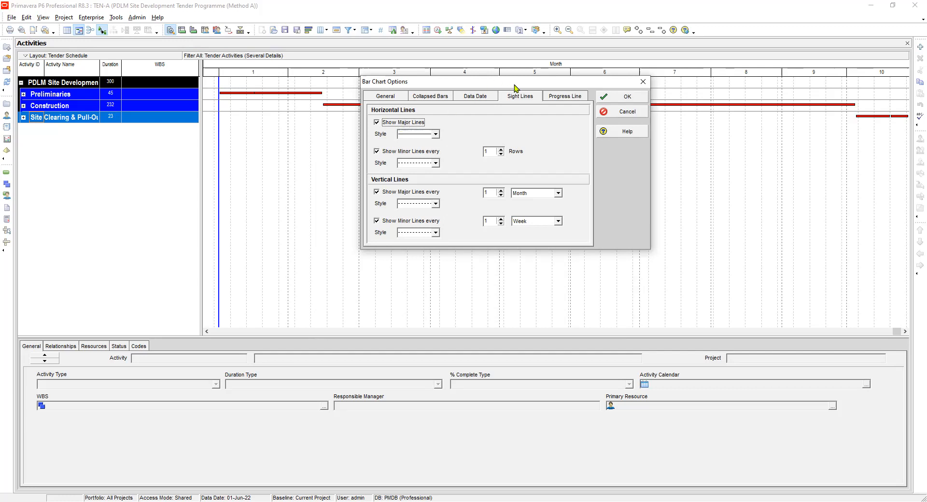
drag(515, 86, 542, 232)
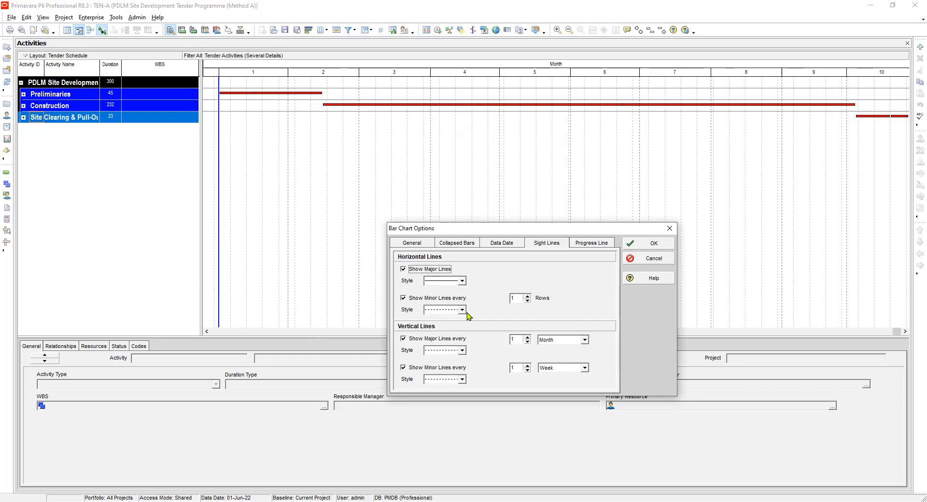
click(527, 296)
click(646, 243)
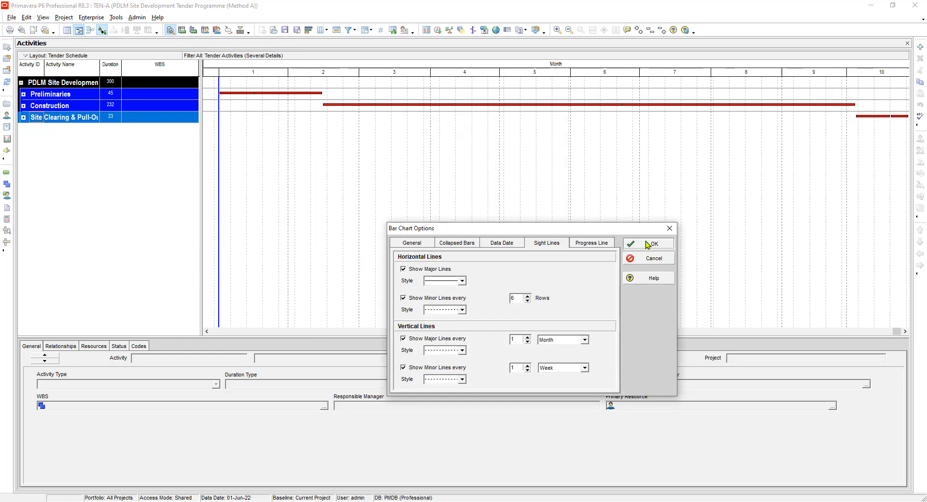
right_click(520, 138)
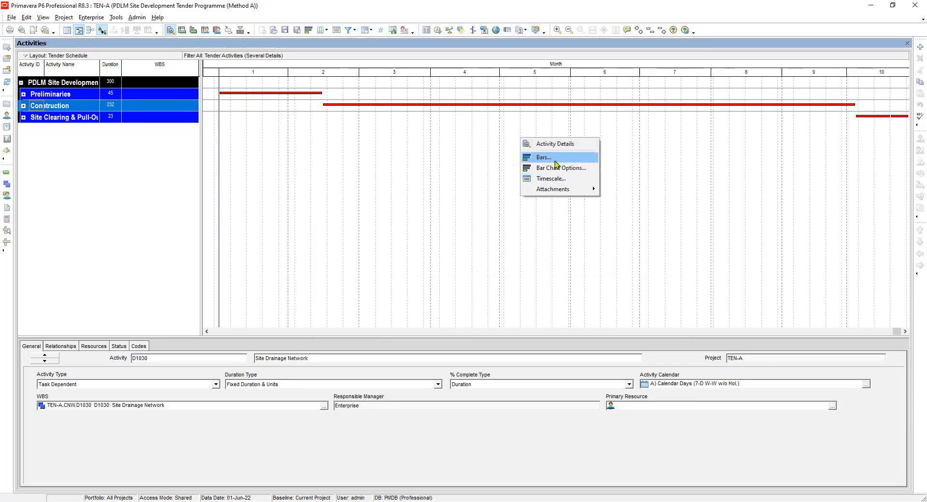
click(564, 168)
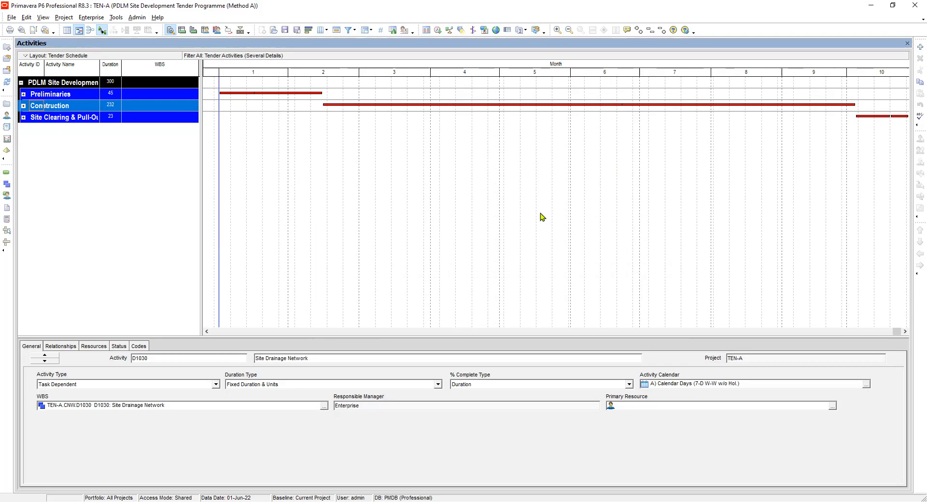
double_click(483, 226)
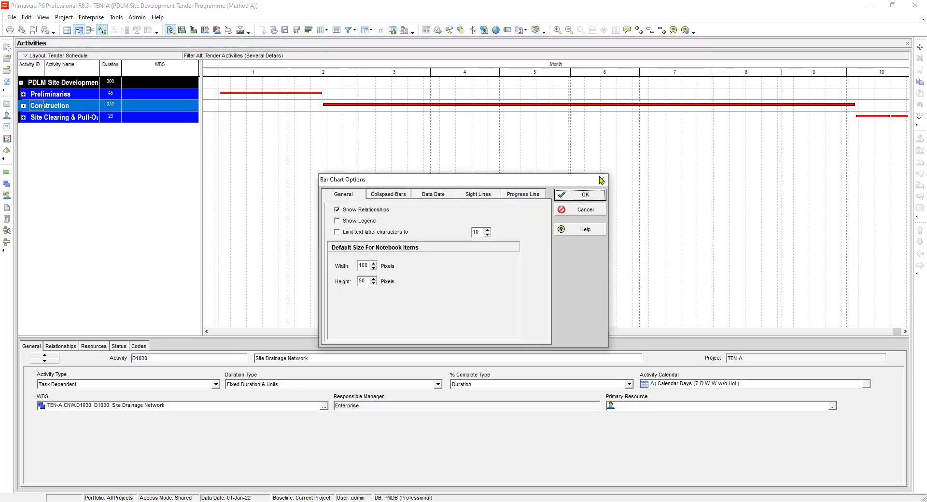
drag(598, 178, 702, 174)
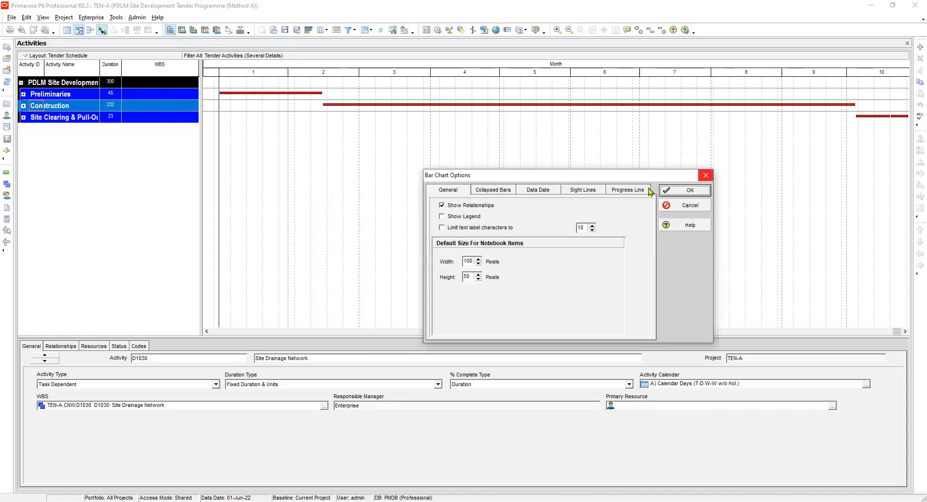
click(662, 190)
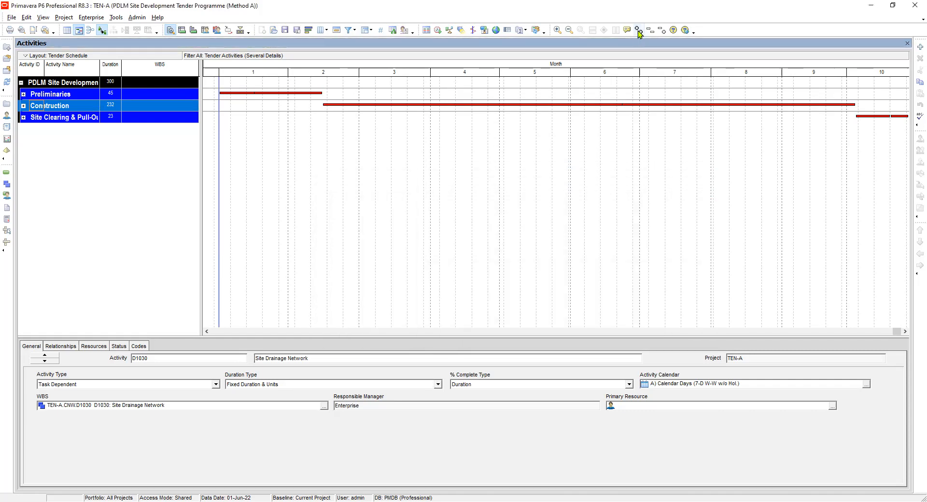
- Expand all the WBS bands and limit the WBS grouping to level 2
click(639, 30)
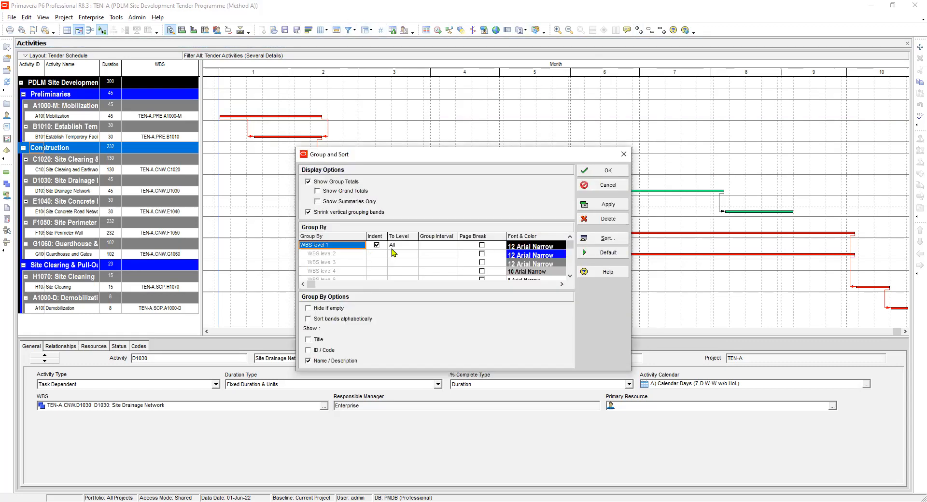
click(401, 246)
click(403, 247)
click(395, 268)
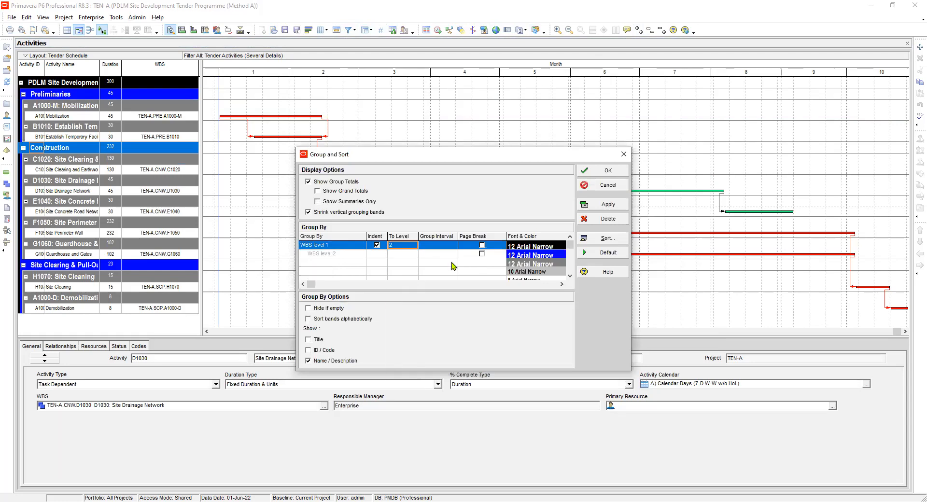
click(605, 204)
click(616, 172)
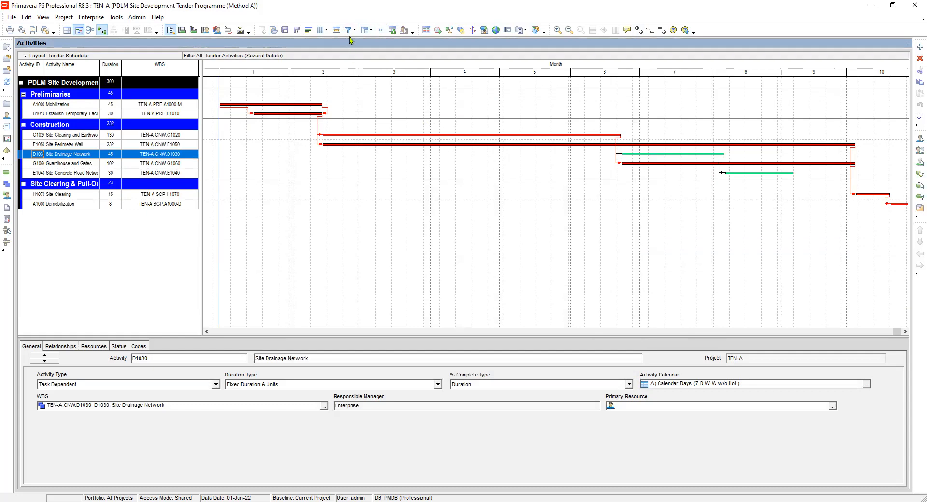
- Change the WBS grouping depth to level 3 in Group and Sort and confirm it
click(370, 30)
click(387, 44)
click(399, 246)
click(399, 245)
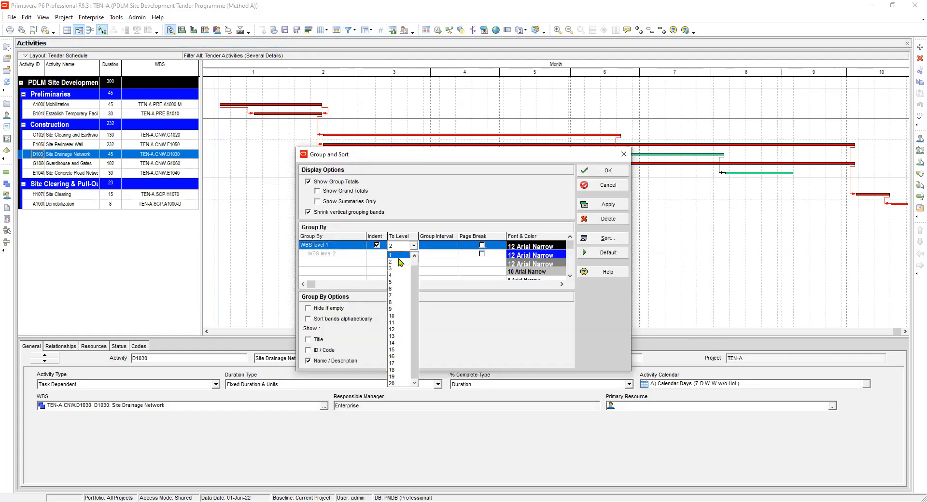
click(395, 270)
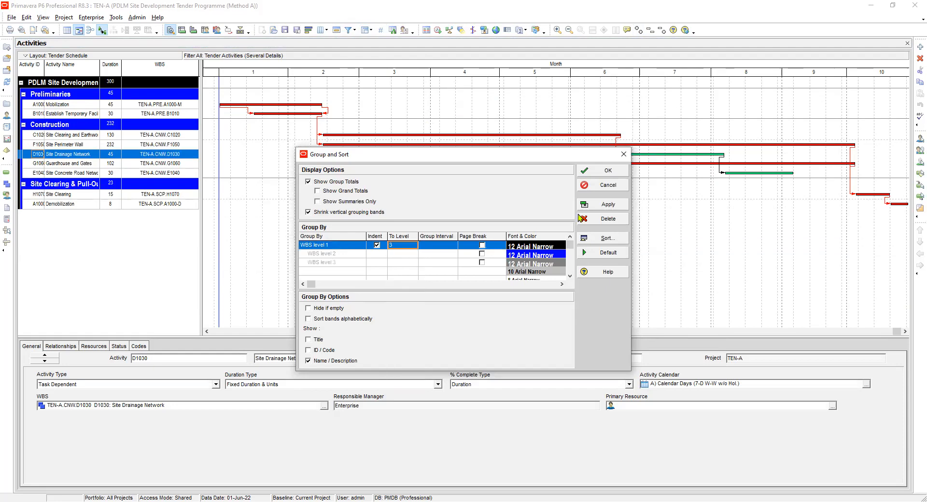
click(612, 205)
click(609, 172)
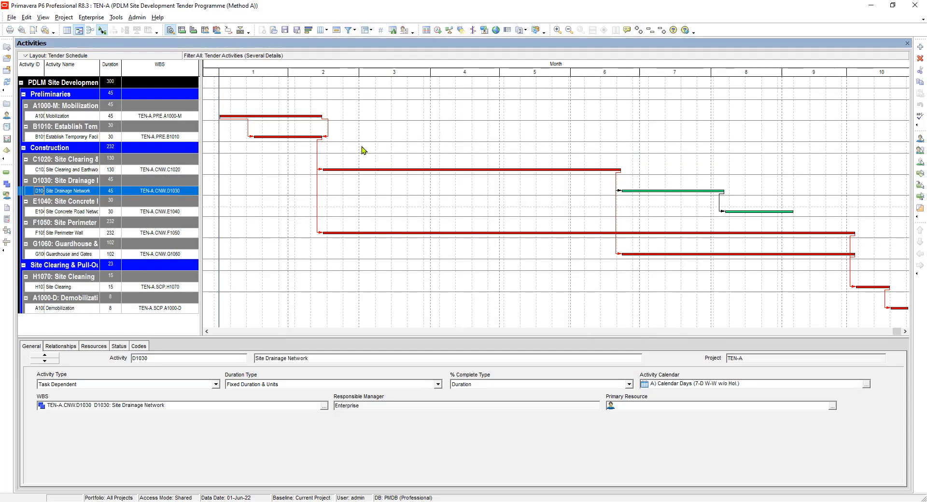
- Set the vertical major sight lines, shown every 1 month, to the solid line style and confirm the bar chart options
click(367, 140)
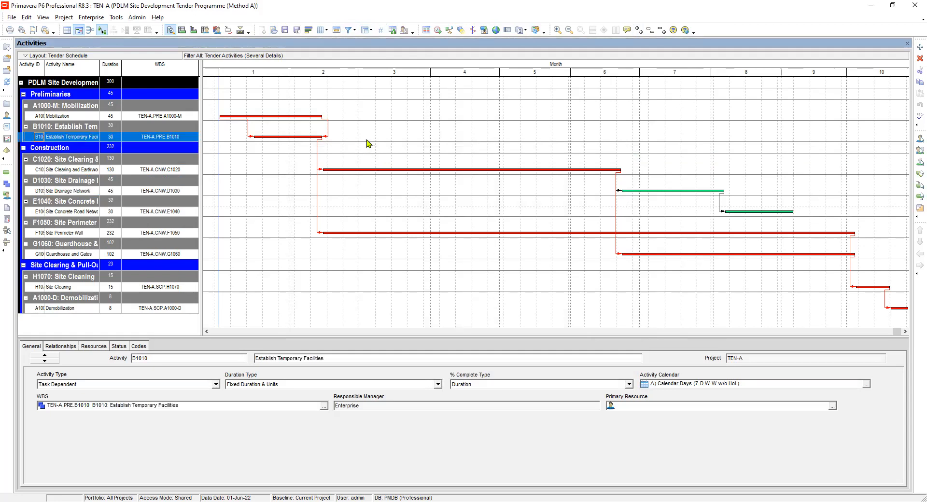
right_click(366, 143)
click(575, 176)
double_click(566, 169)
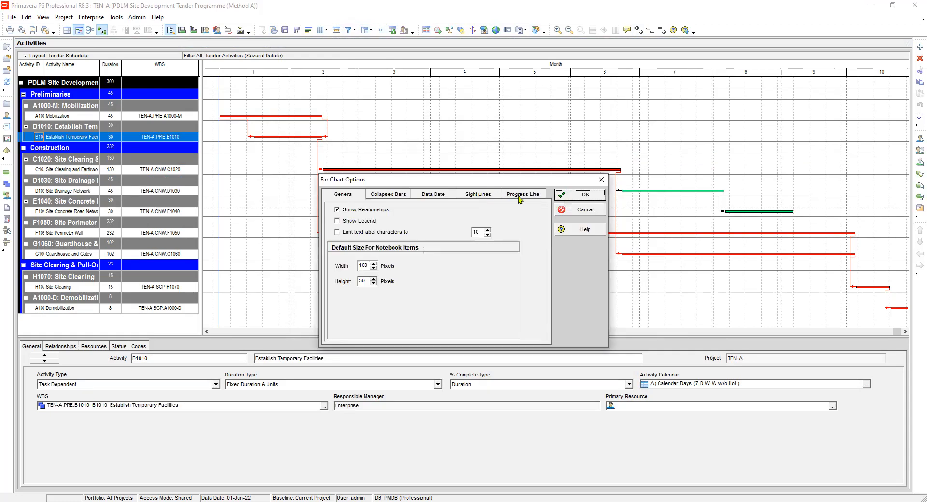
click(478, 196)
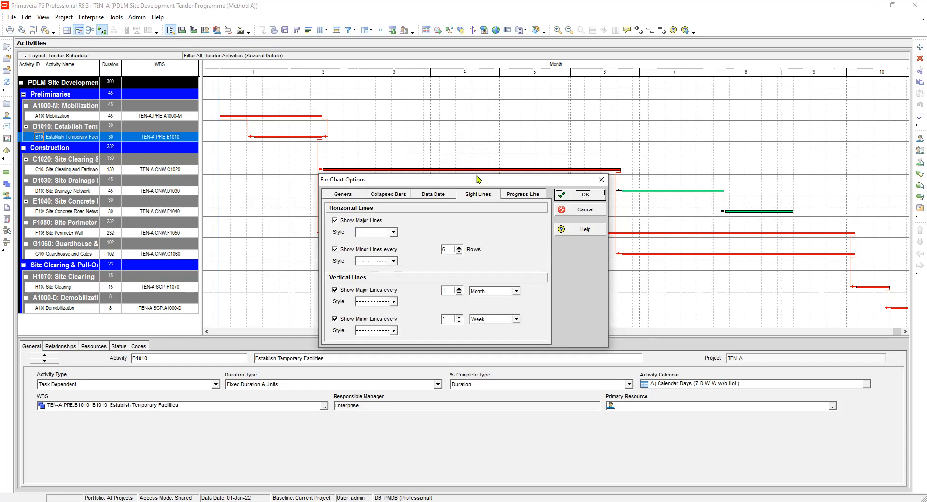
drag(469, 180, 473, 146)
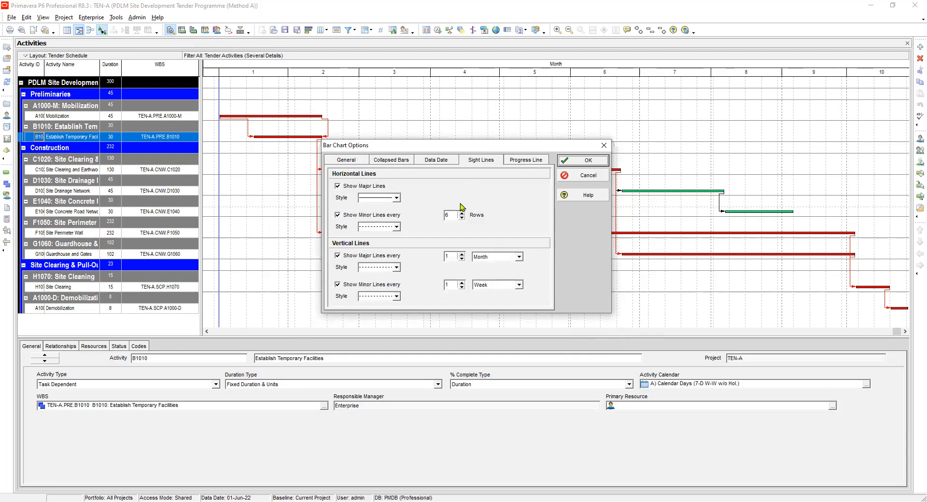
drag(482, 151, 543, 238)
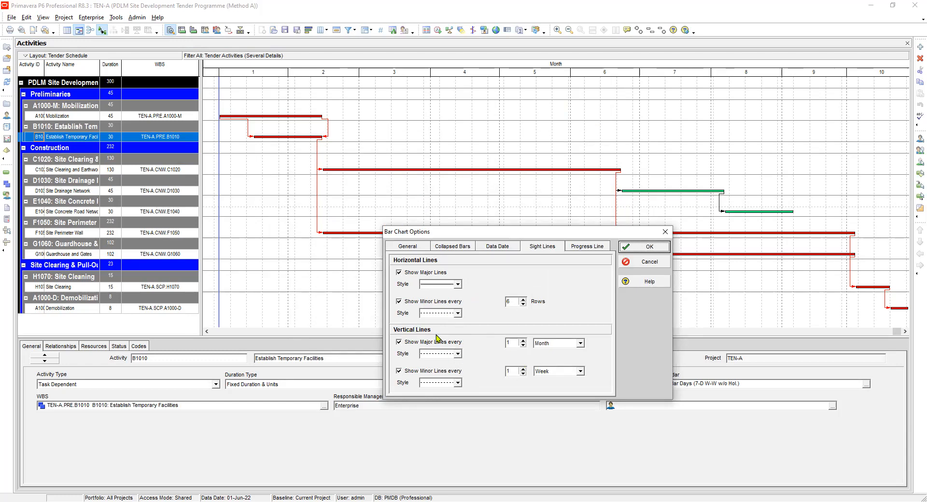
click(458, 354)
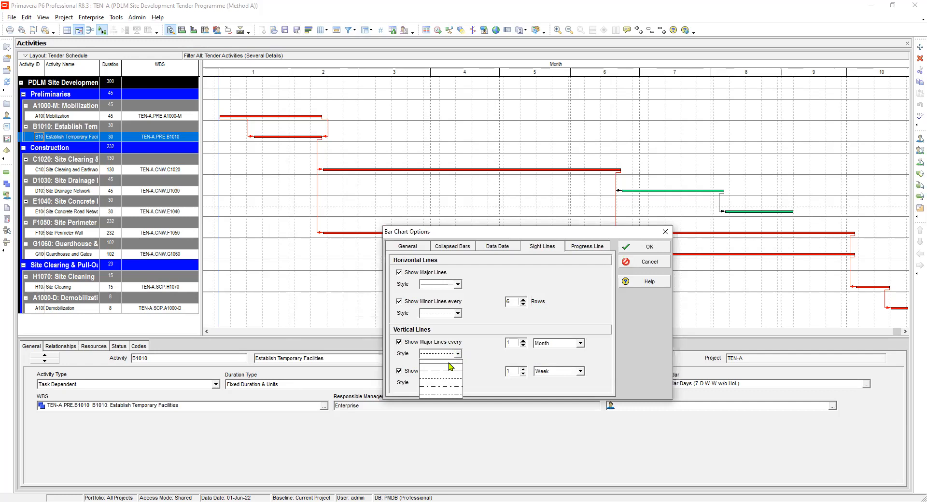
click(449, 366)
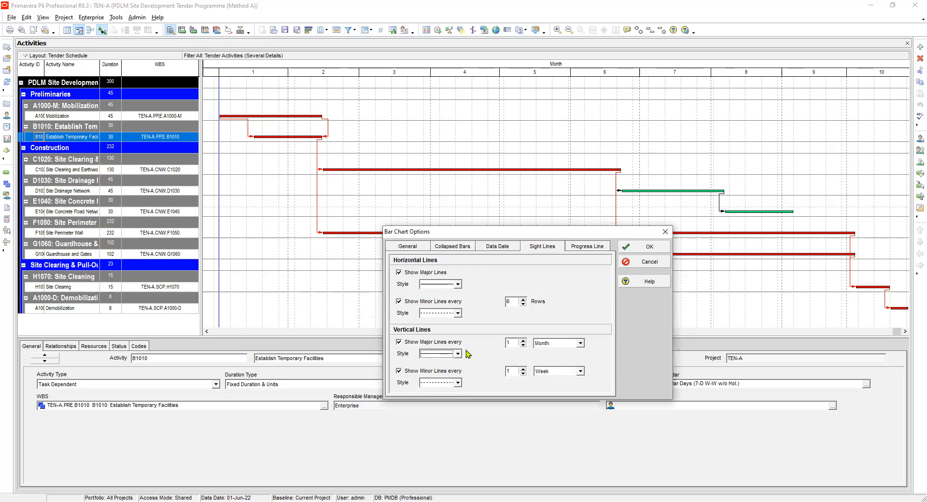
click(514, 342)
click(650, 265)
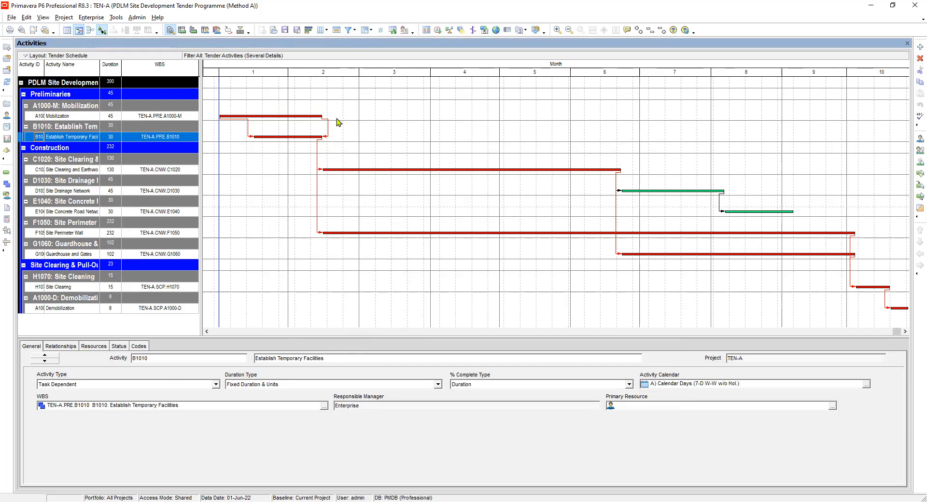
- Review the Progress Line settings in Bar Chart Options and close them unchanged
click(536, 130)
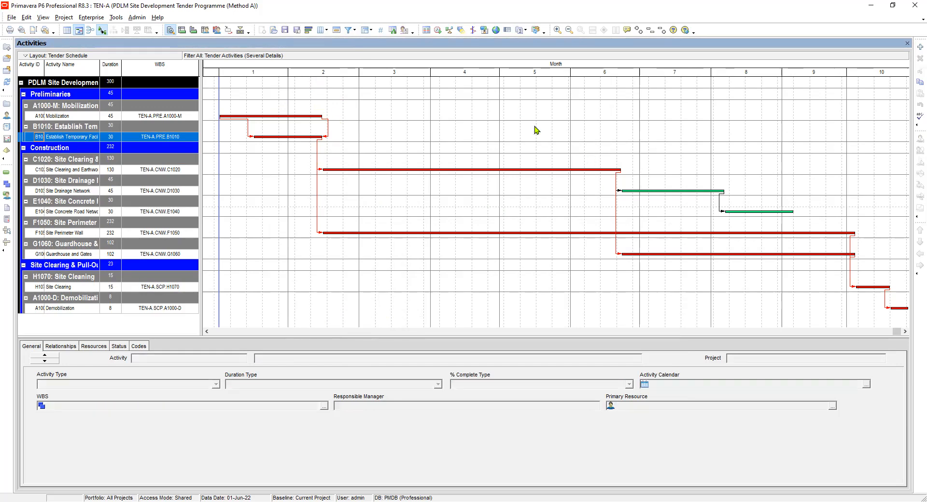
click(541, 126)
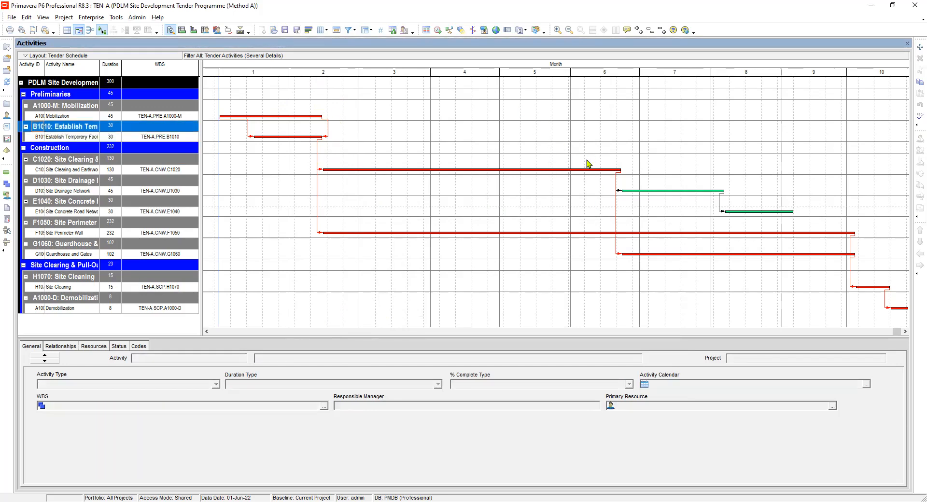
double_click(589, 164)
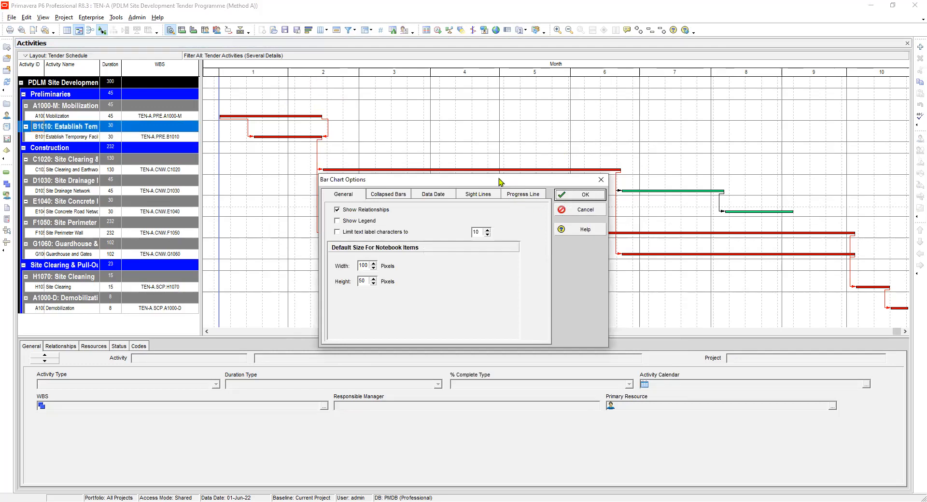
click(531, 196)
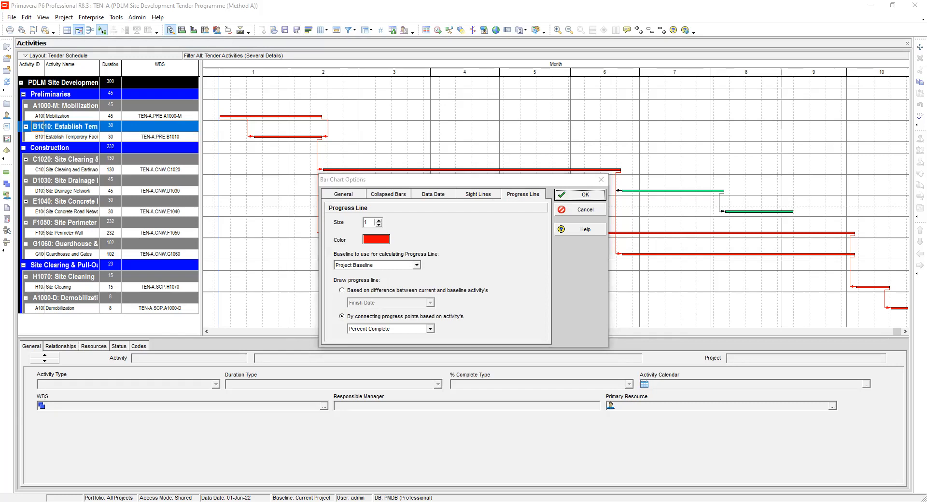
click(606, 234)
click(589, 197)
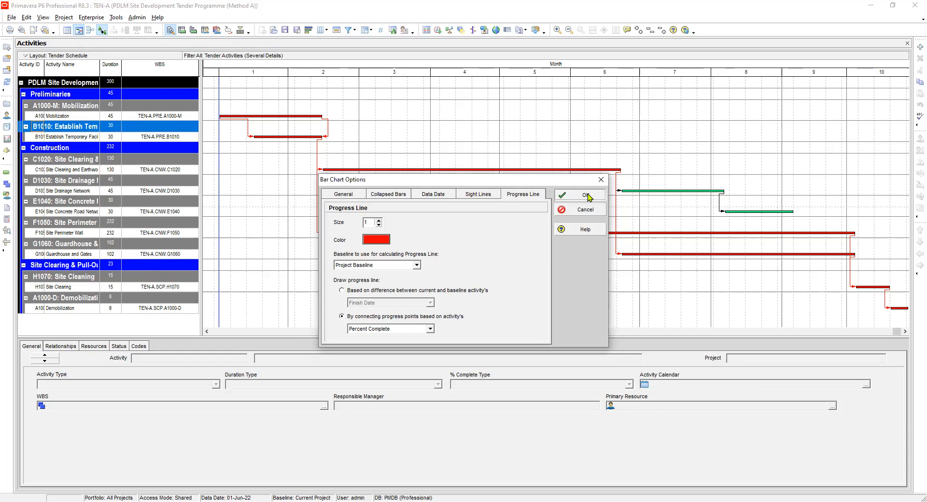
- Apply the Three Lines format to the Gantt chart timescale
click(530, 133)
right_click(530, 134)
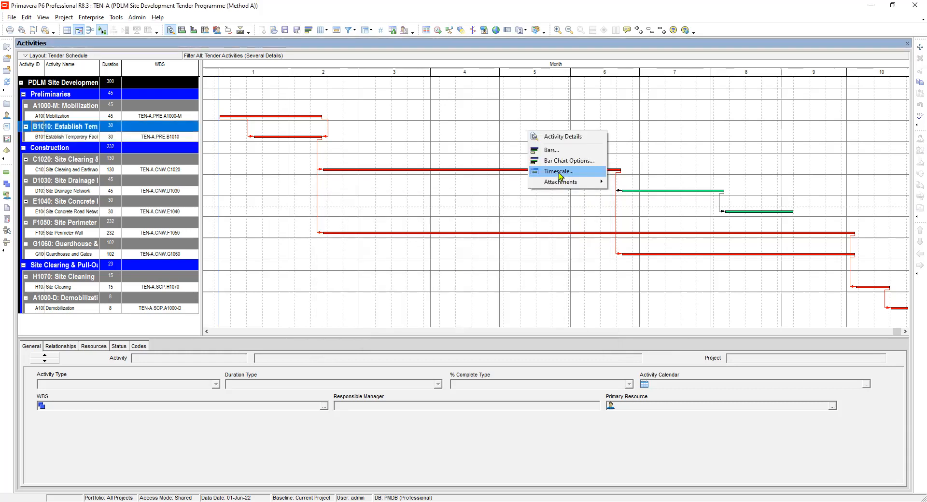
click(560, 176)
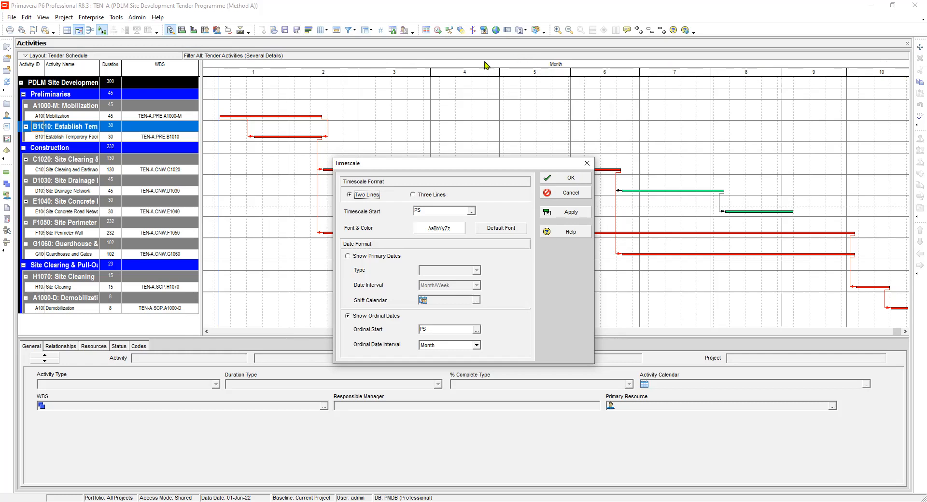
click(413, 195)
click(568, 214)
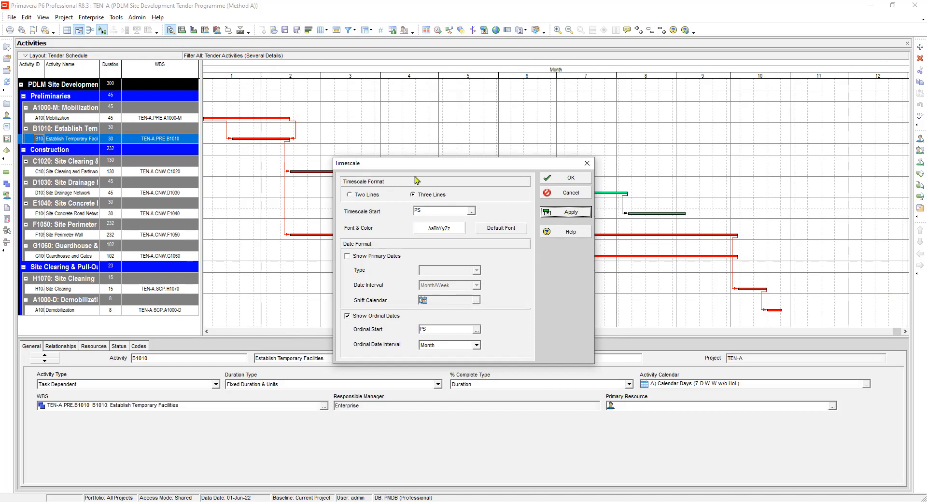
- Select the Two Lines timescale format and set the timescale background color to light yellow, keeping the Arial Narrow size 8 font
click(350, 195)
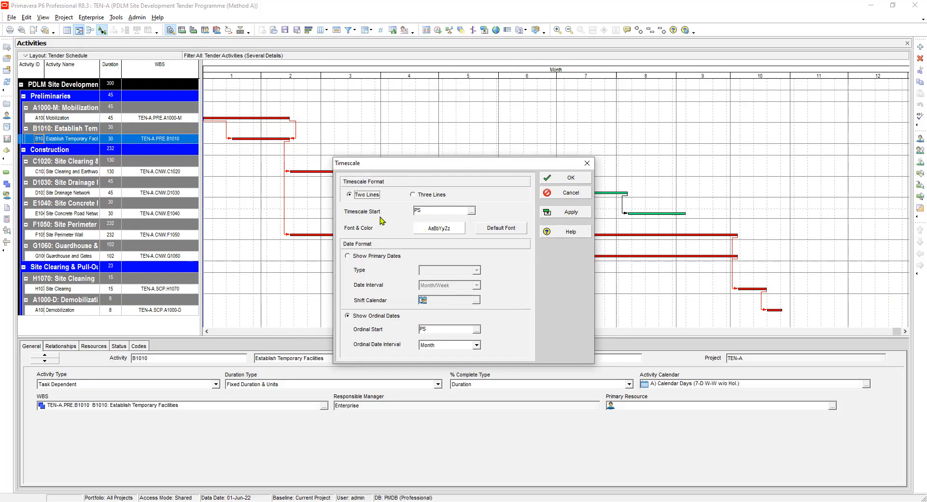
click(430, 209)
click(453, 228)
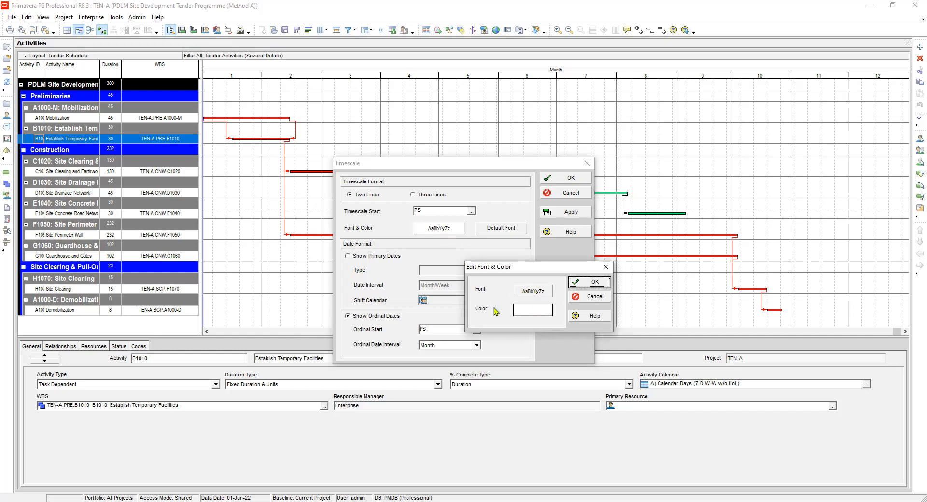
click(534, 313)
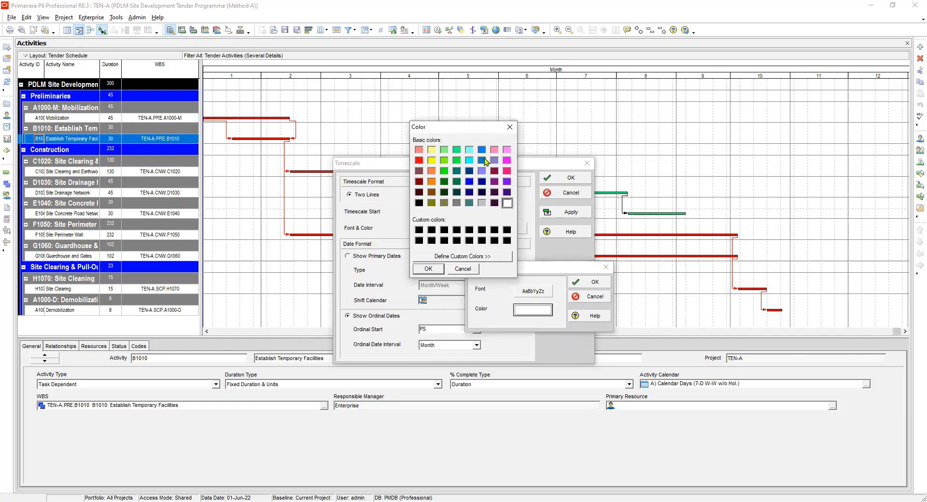
click(432, 150)
click(431, 269)
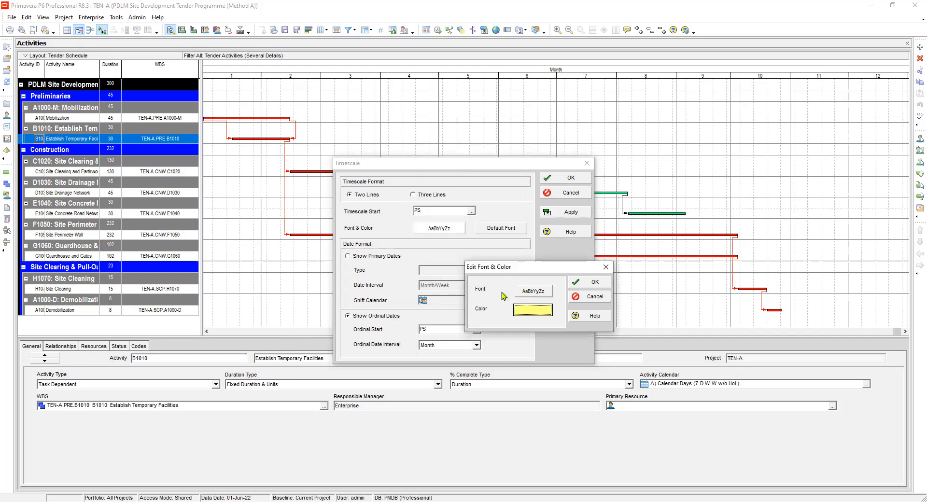
click(533, 291)
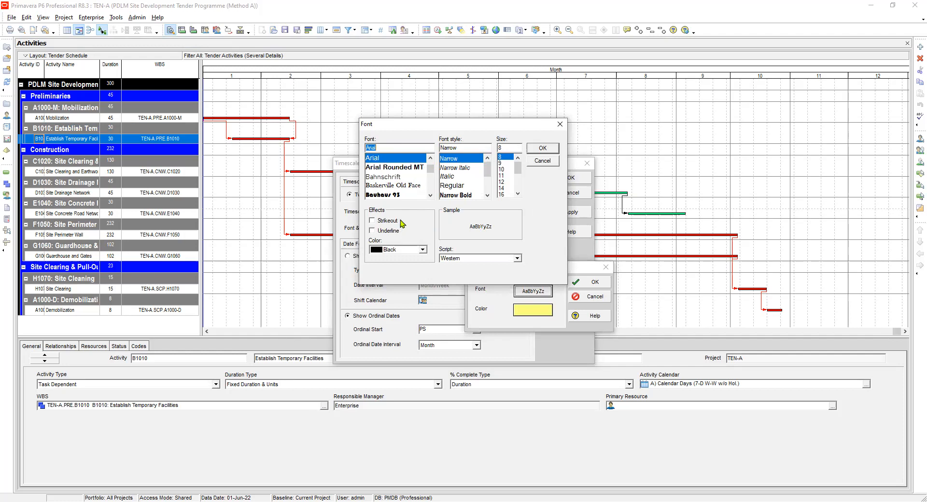
click(546, 149)
click(597, 282)
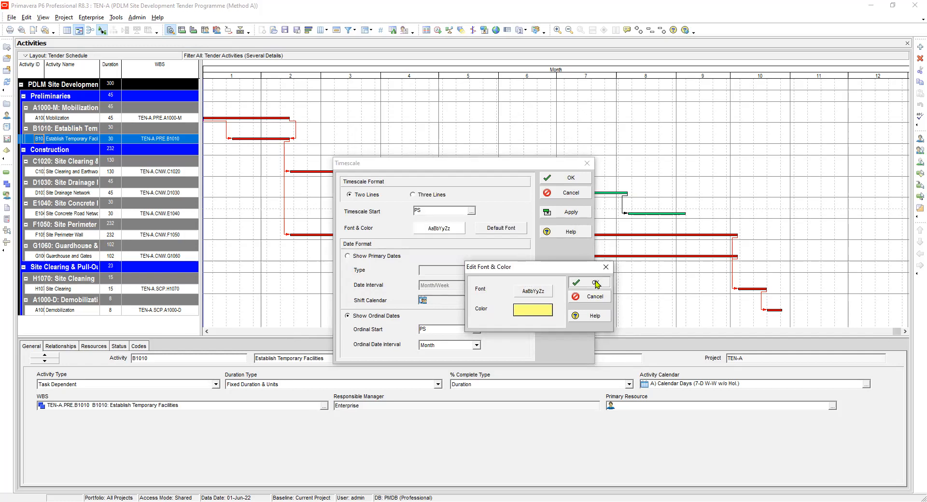
click(596, 284)
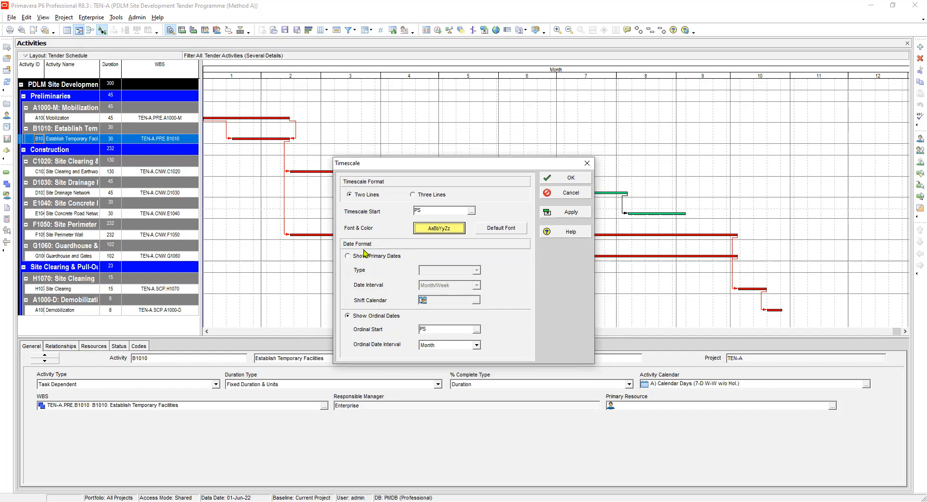
- Select the Three Lines timescale format and show primary dates with the Calendar type
click(415, 197)
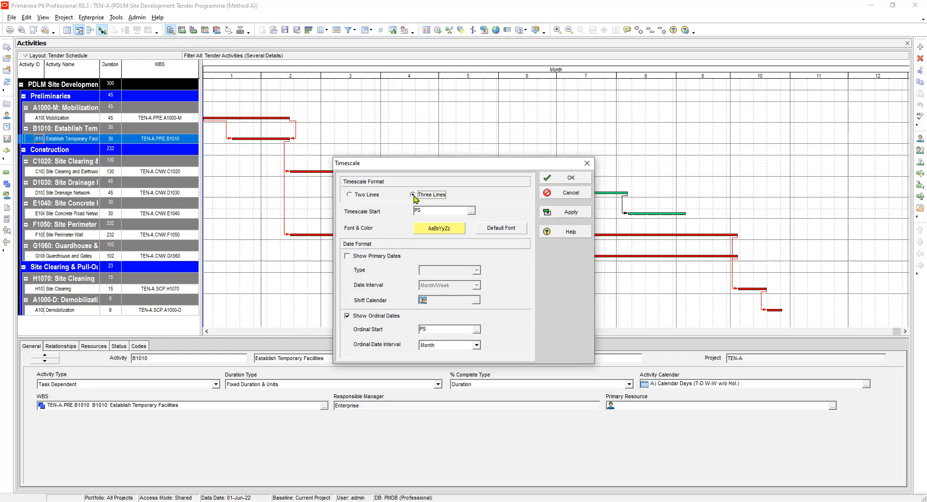
click(348, 256)
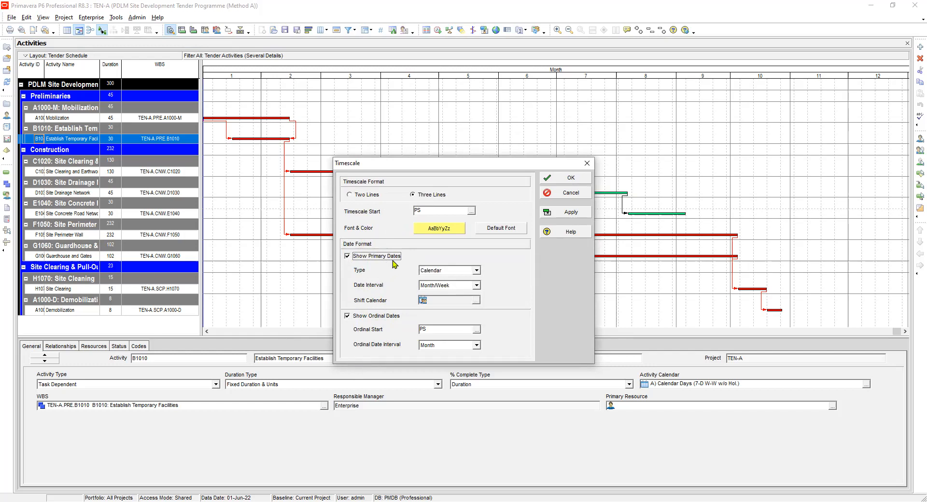
click(476, 270)
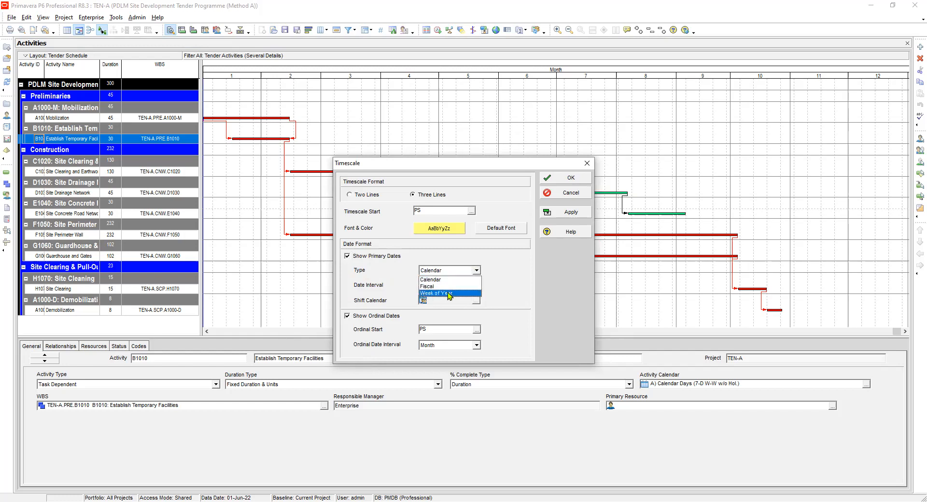
click(511, 270)
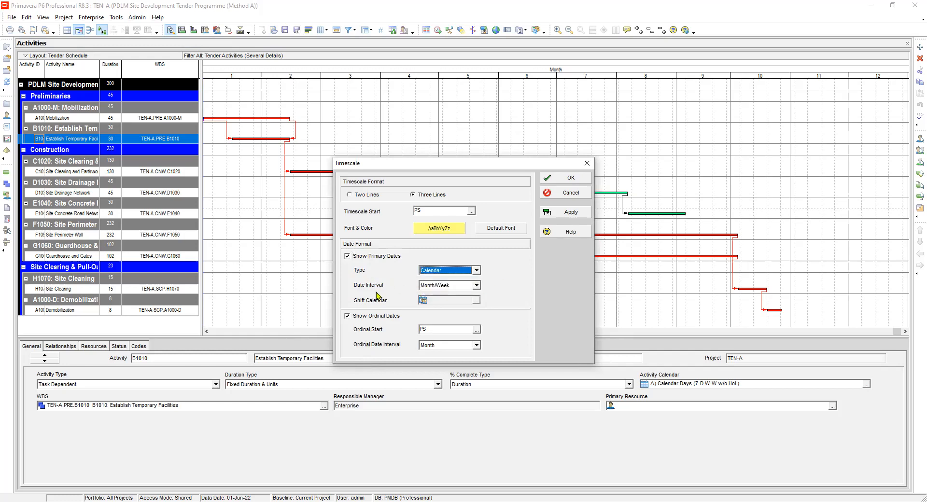
- Review the available date intervals for the primary dates, keeping Month/Week
click(449, 287)
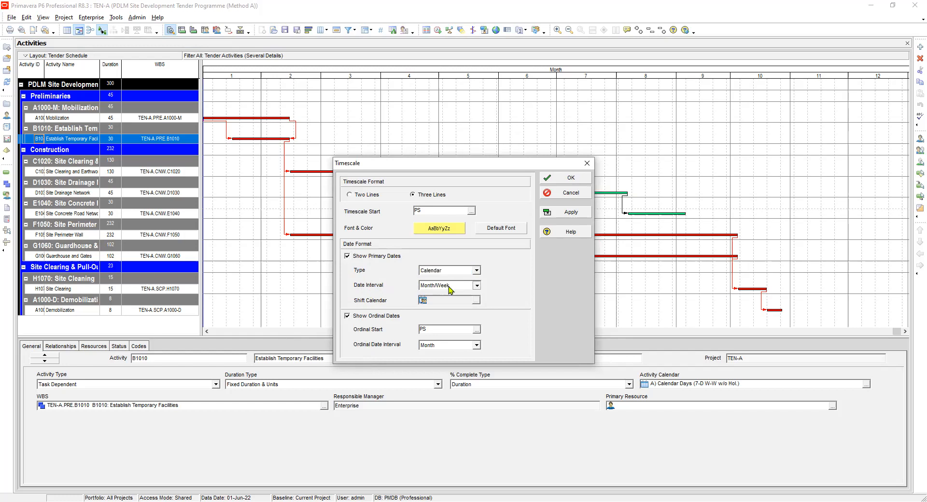
click(449, 287)
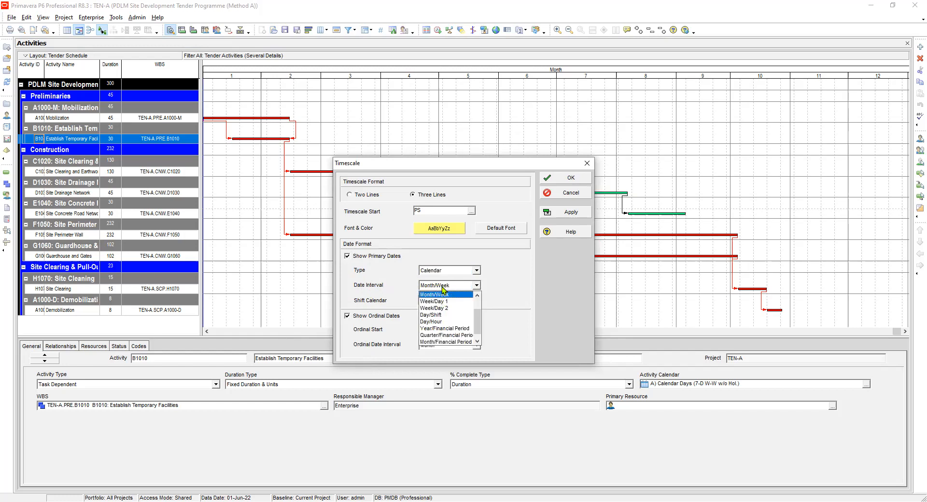
drag(478, 322, 481, 299)
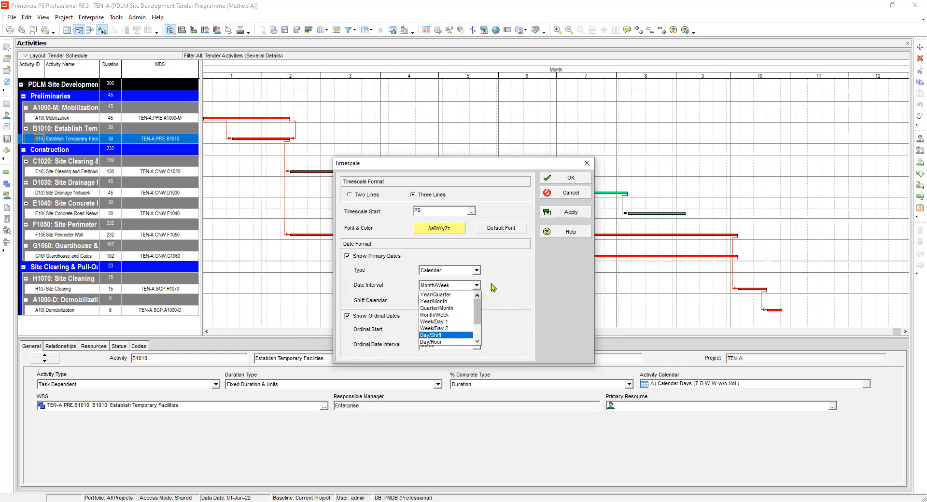
click(493, 287)
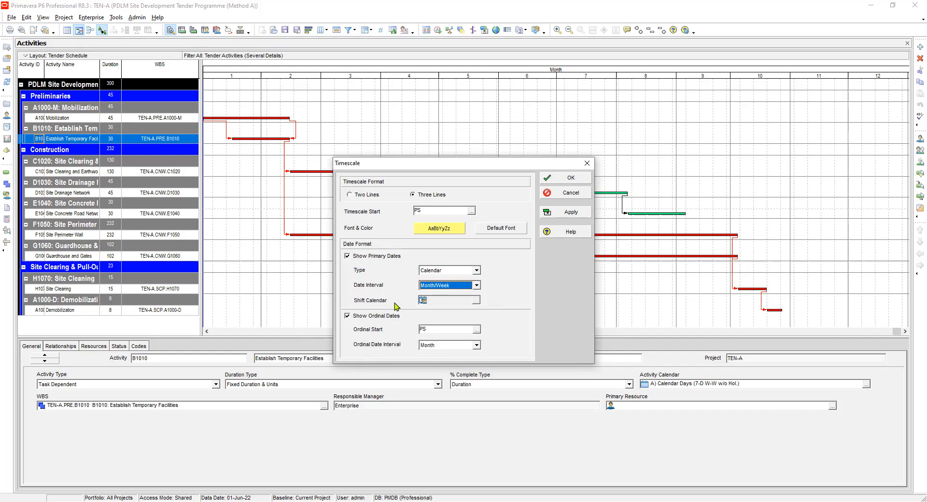
click(477, 287)
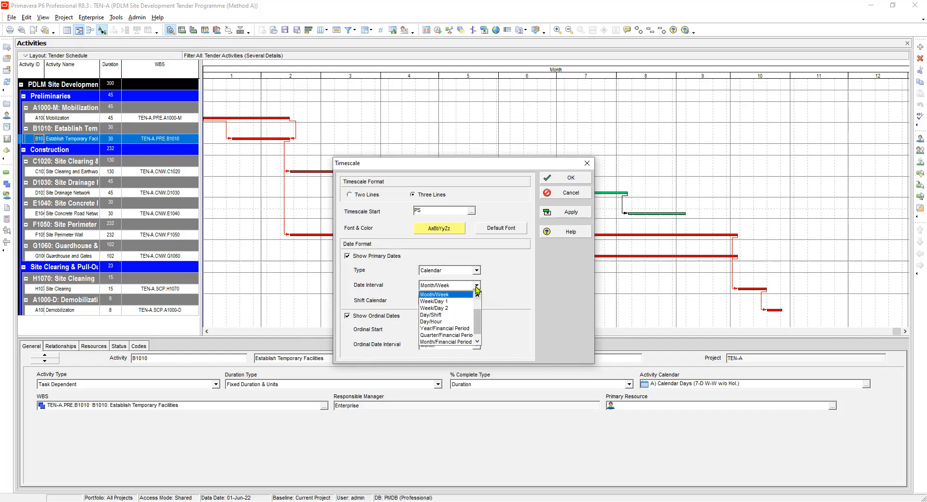
click(396, 302)
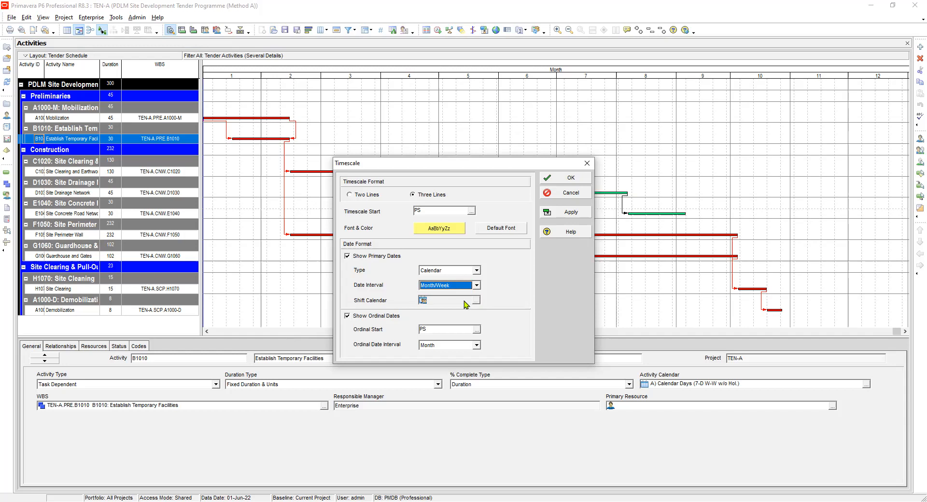
- Try the Day/Shift date interval and view the available shift calendars without choosing one
click(476, 285)
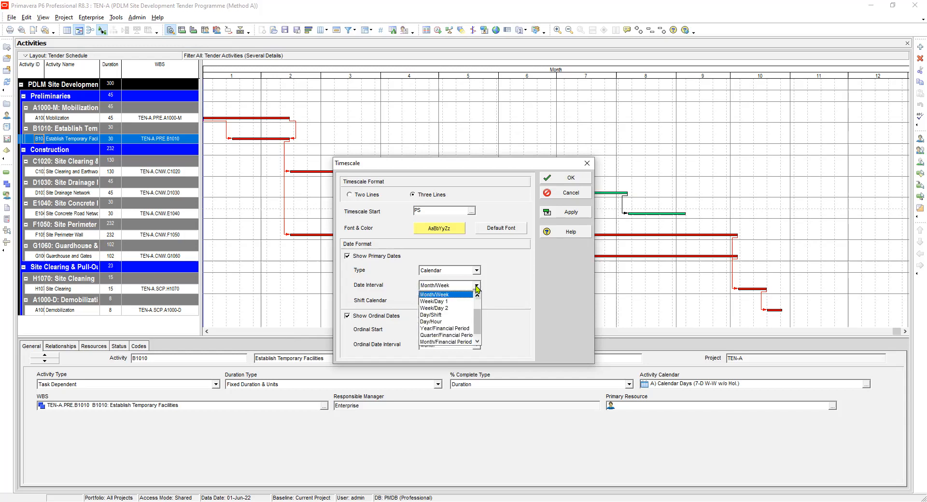
click(436, 315)
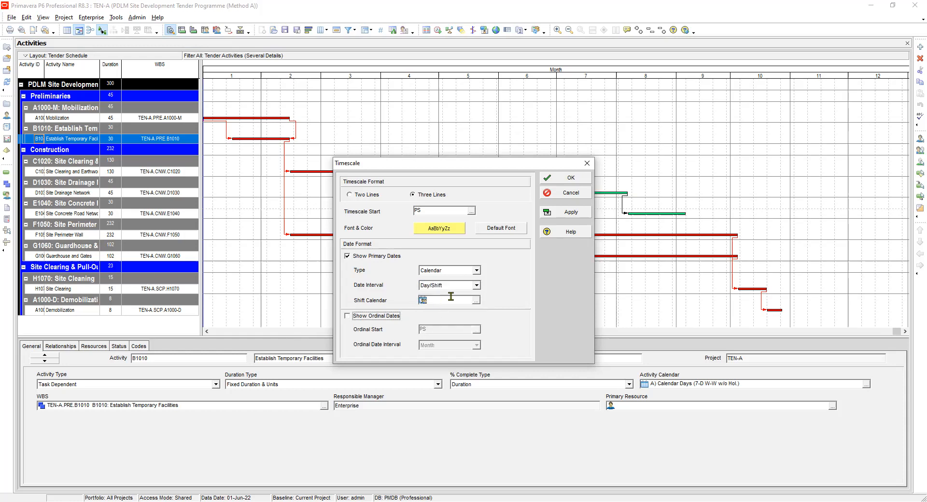
click(476, 300)
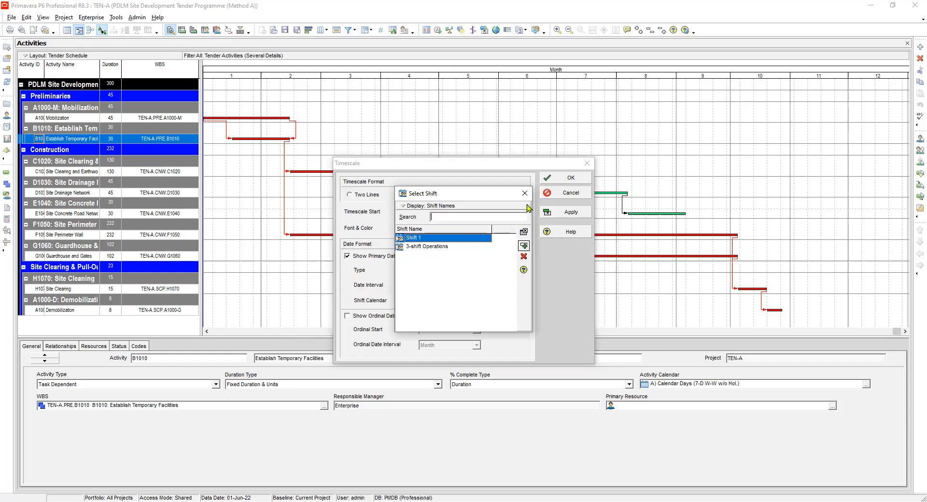
click(525, 193)
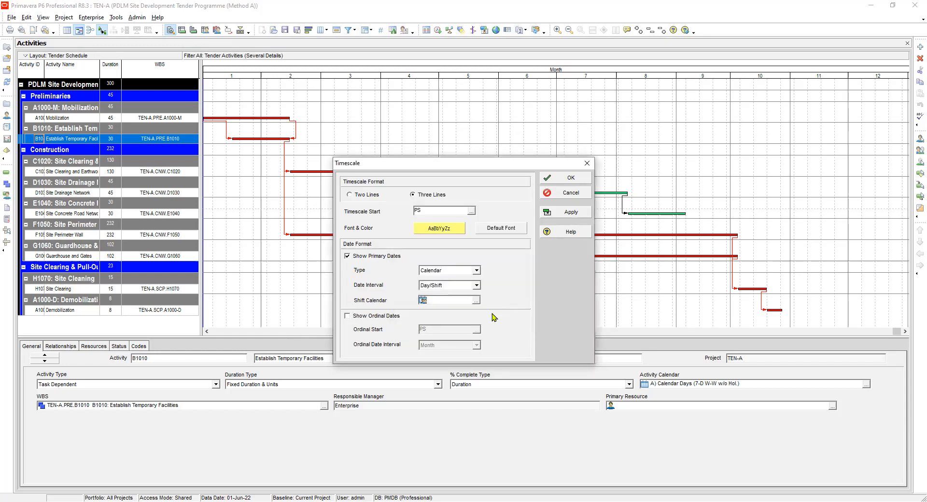
- Restore the Month/Week date interval for the primary dates and show ordinal dates again
click(476, 285)
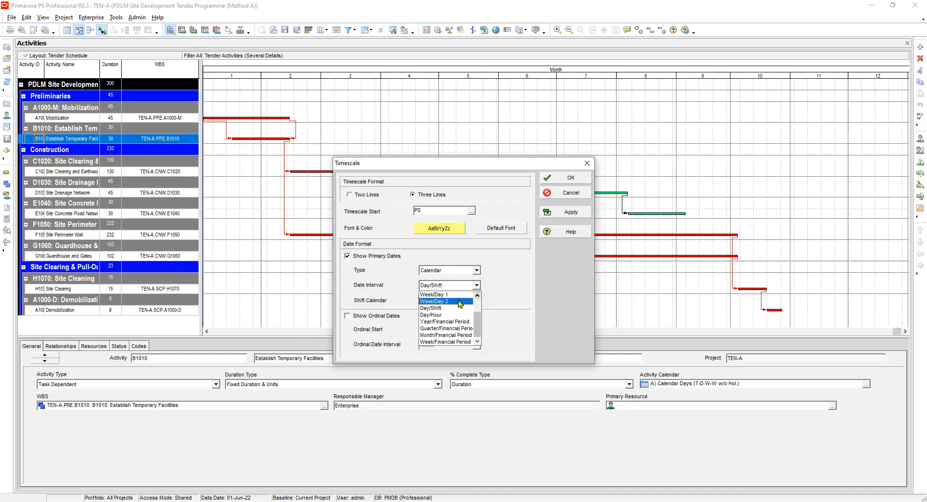
scroll(459, 303, up, 1)
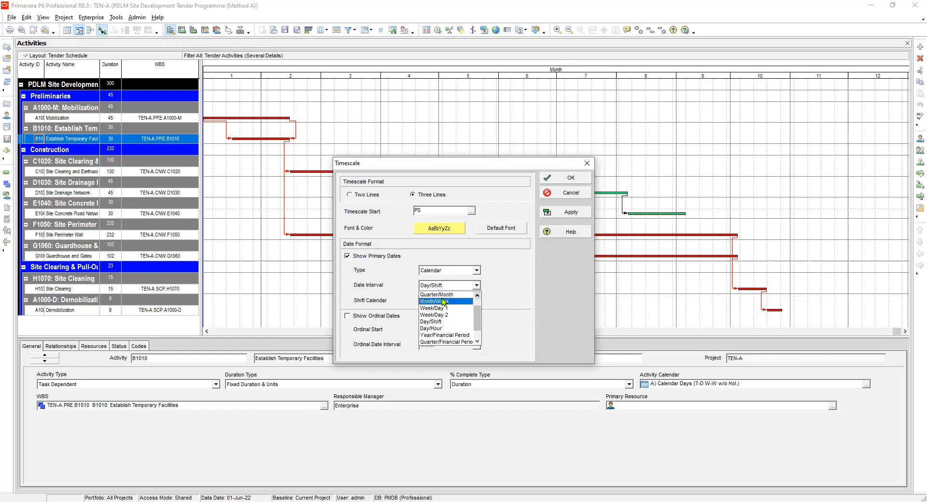
click(439, 302)
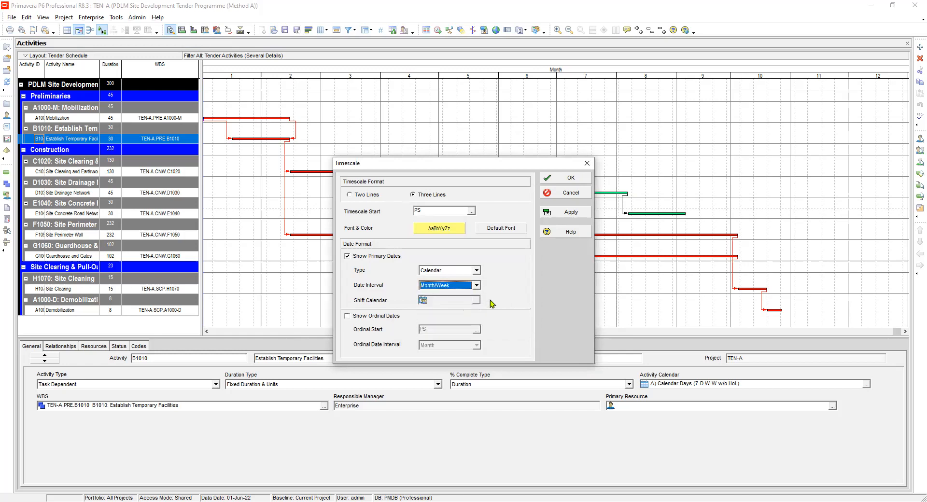
click(348, 316)
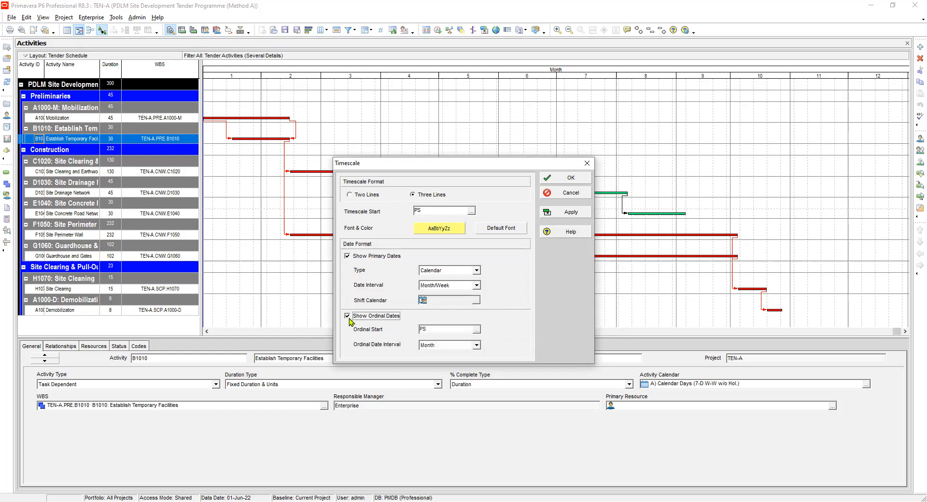
- Review the ordinal date intervals, keep Month, and confirm the timescale settings
click(440, 331)
click(440, 346)
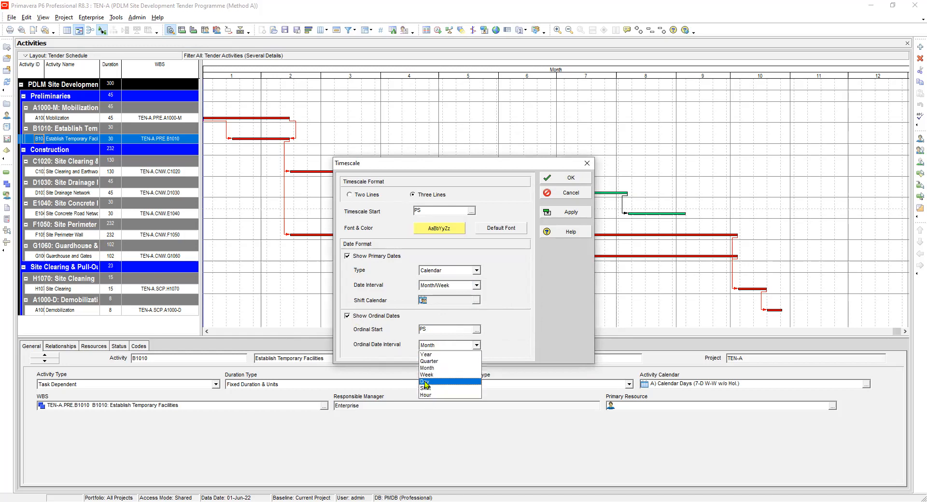
click(505, 338)
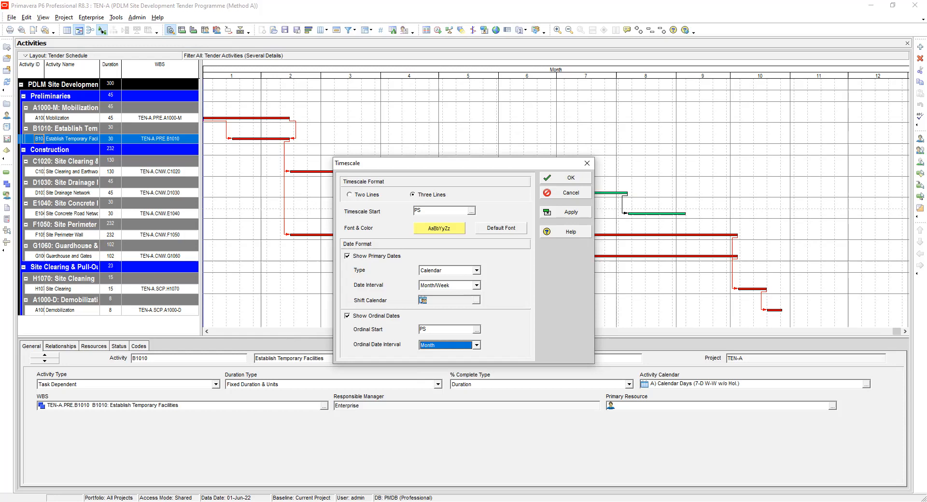
click(566, 181)
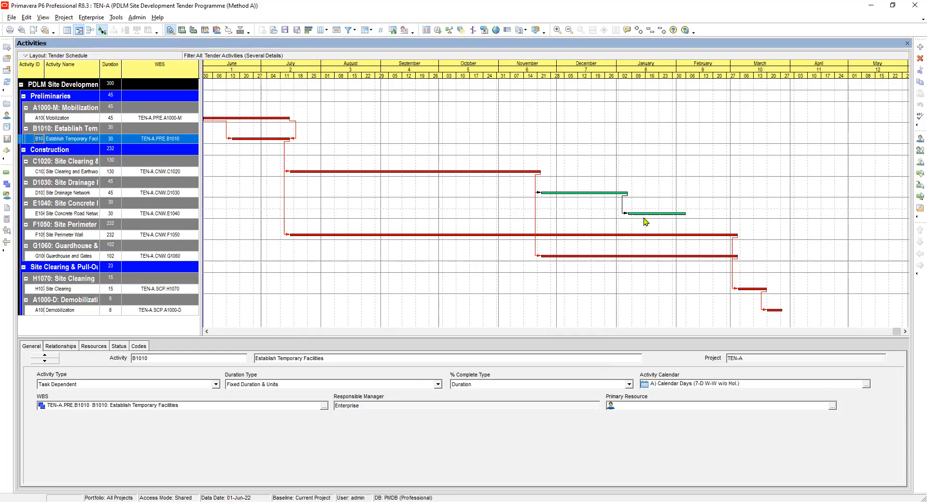
- Try to insert a text attachment in the Gantt chart on the C1020 Site Clearing group row
right_click(531, 158)
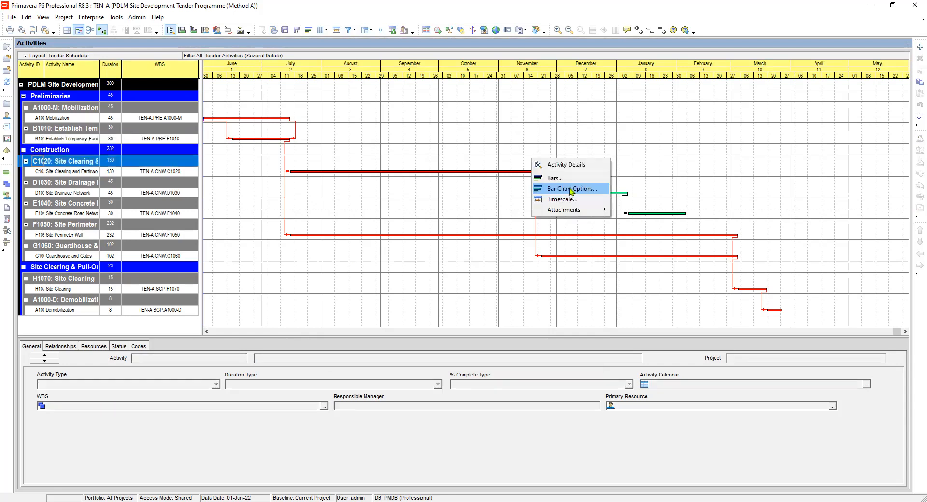
mouse_move(568, 213)
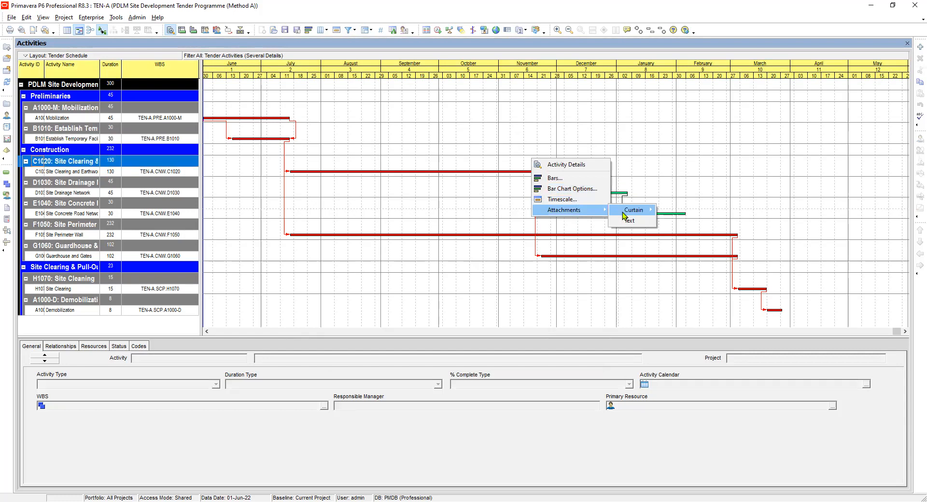
mouse_move(633, 214)
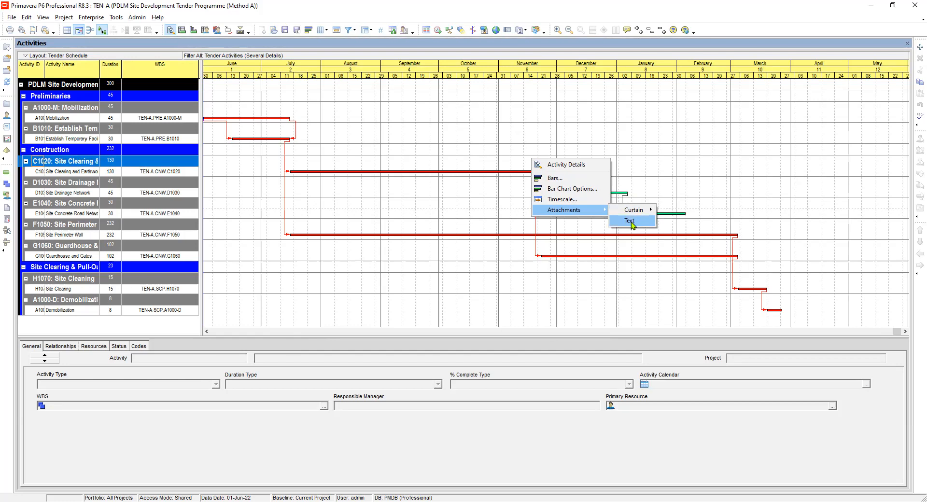
click(631, 222)
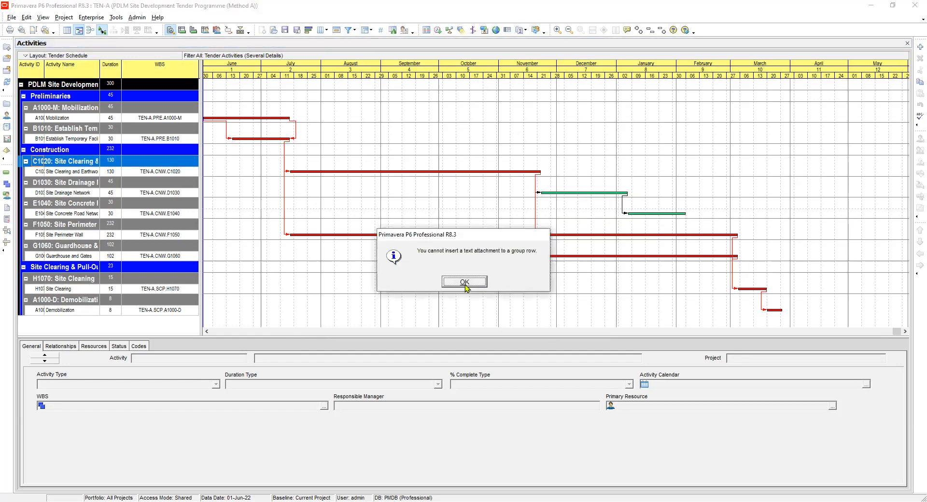
click(464, 282)
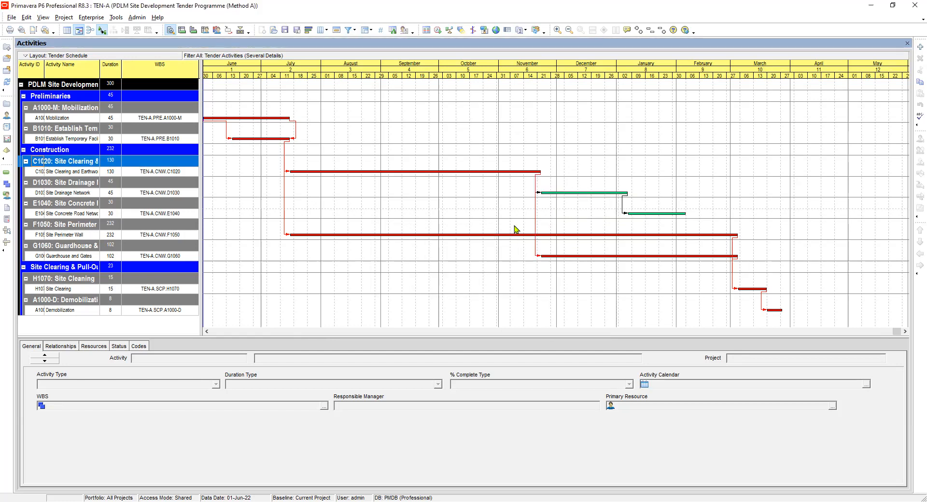
right_click(574, 160)
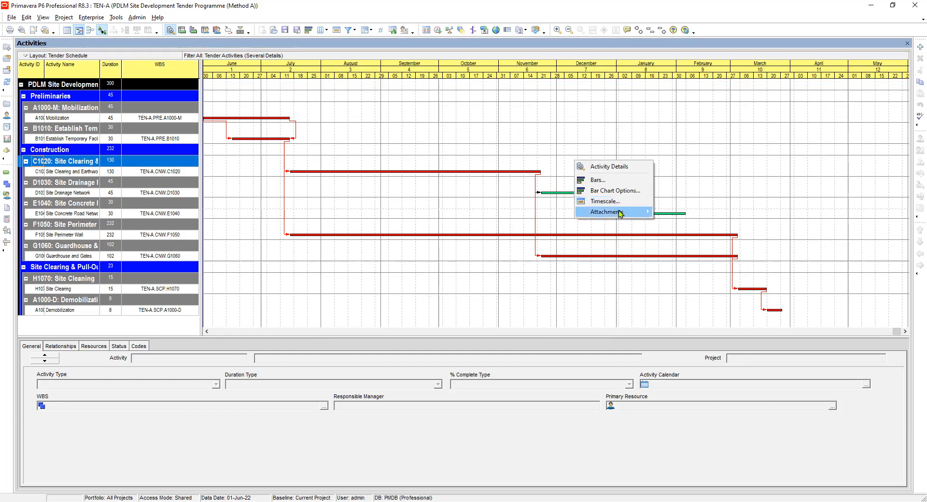
mouse_move(620, 214)
click(672, 223)
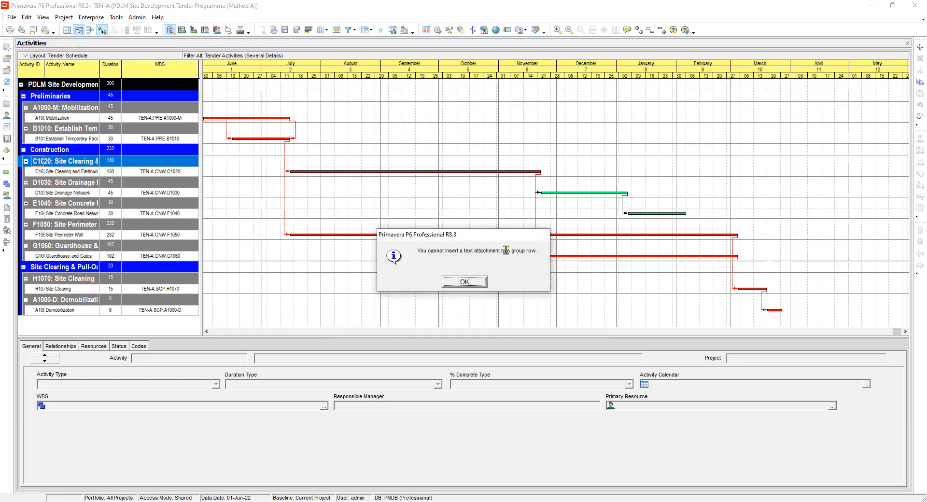
click(461, 283)
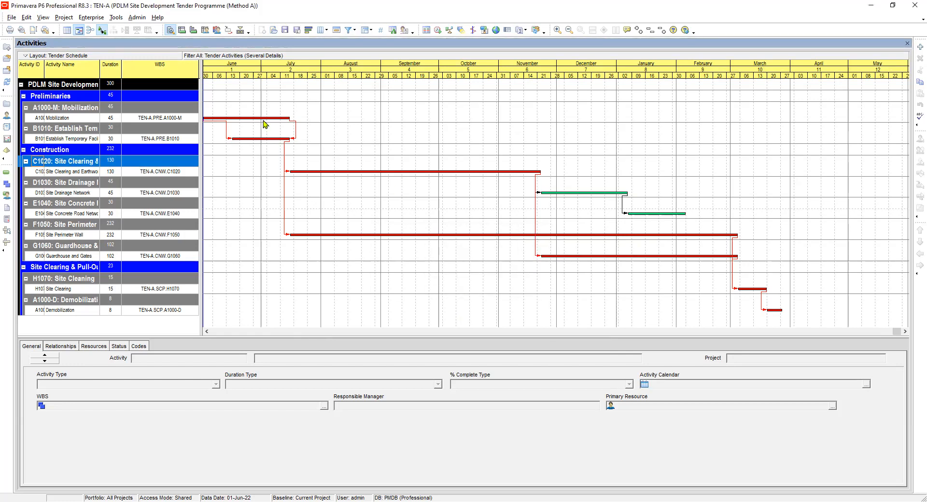
- Set the WBS grouping of the activities to level 2 in Group and Sort and confirm it
click(161, 121)
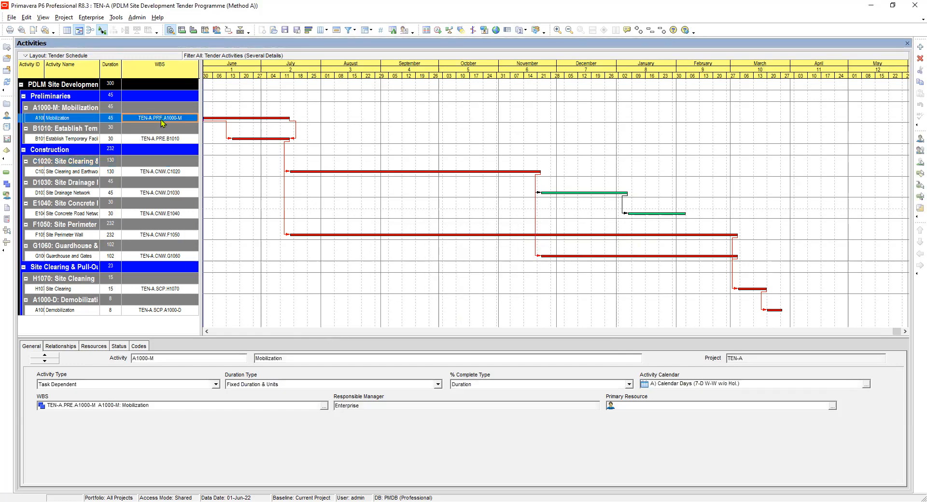
click(366, 30)
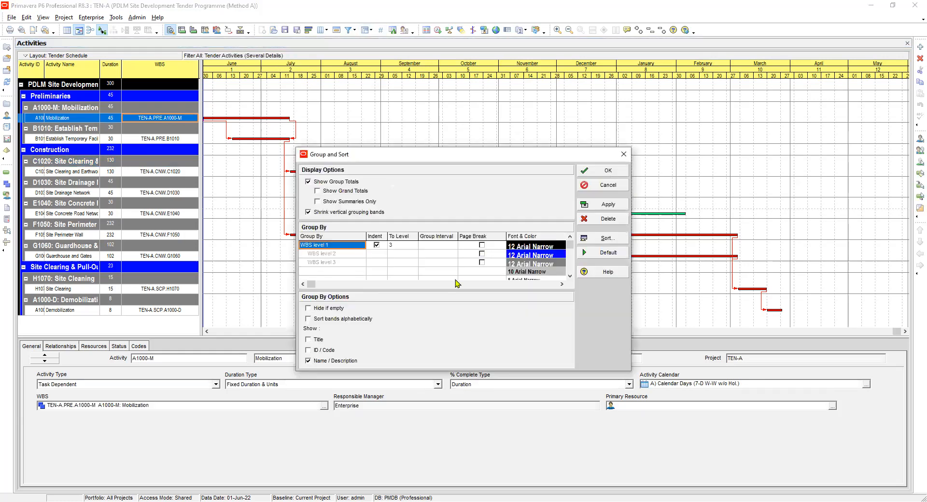
click(404, 246)
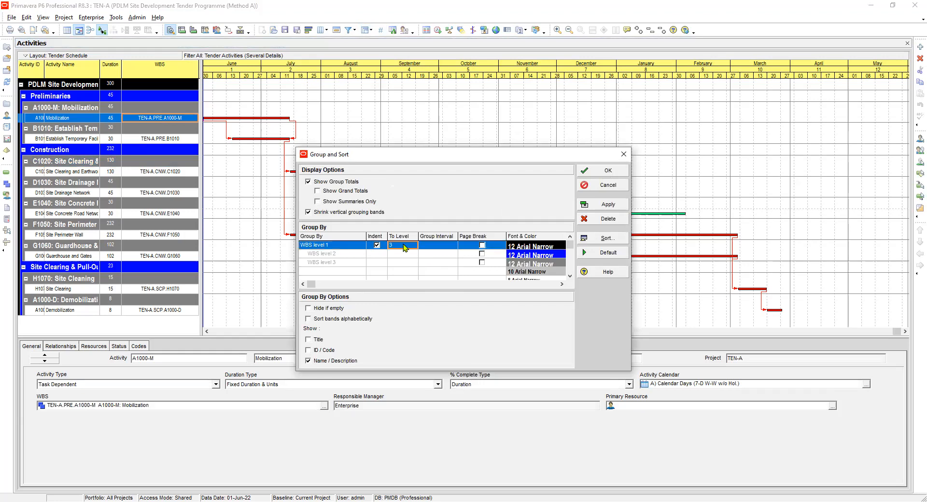
click(404, 247)
click(402, 252)
click(607, 204)
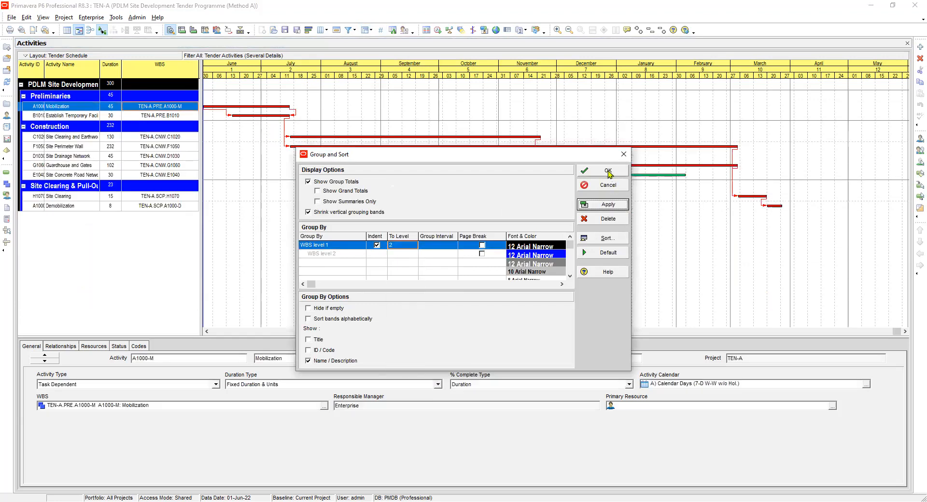
click(608, 171)
- Try to insert a text attachment in the Gantt chart on the Construction group row
right_click(524, 128)
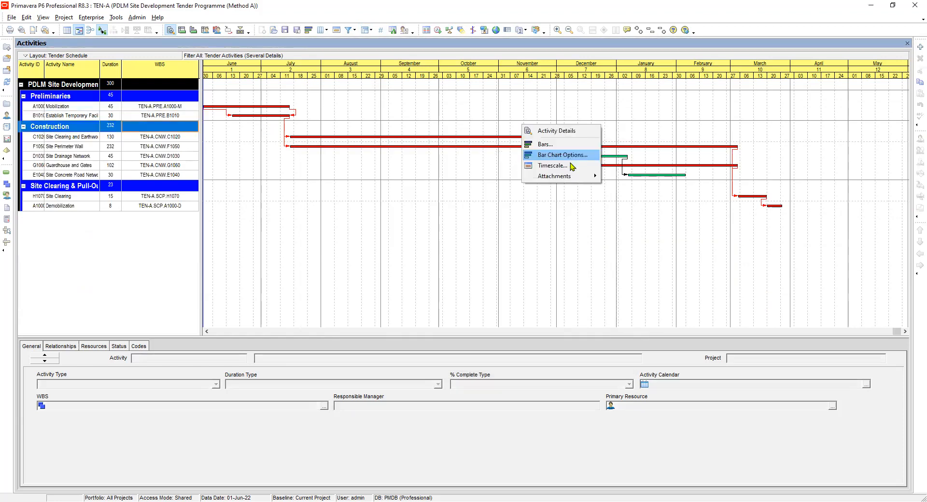
mouse_move(575, 177)
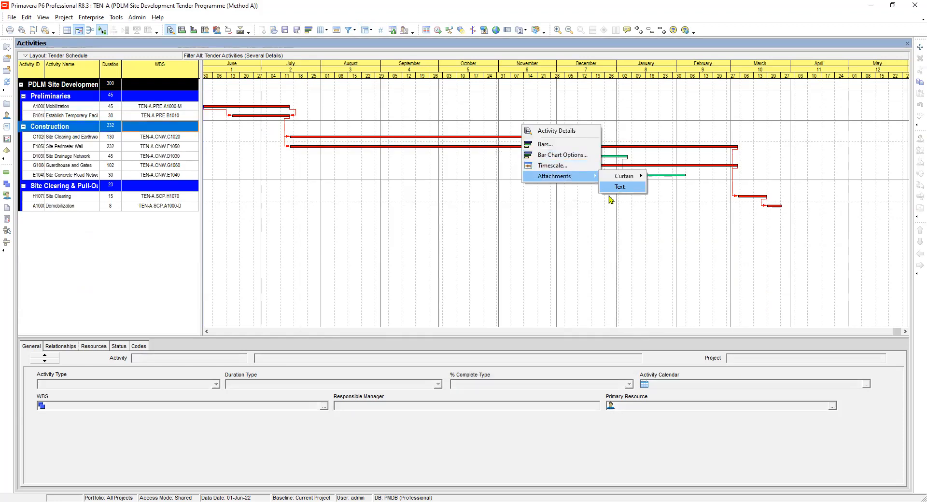
click(611, 195)
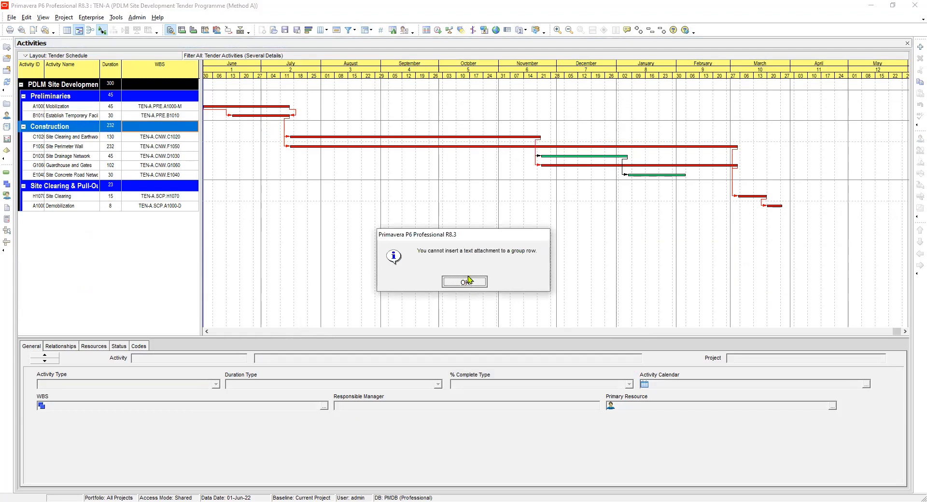
click(468, 280)
click(459, 280)
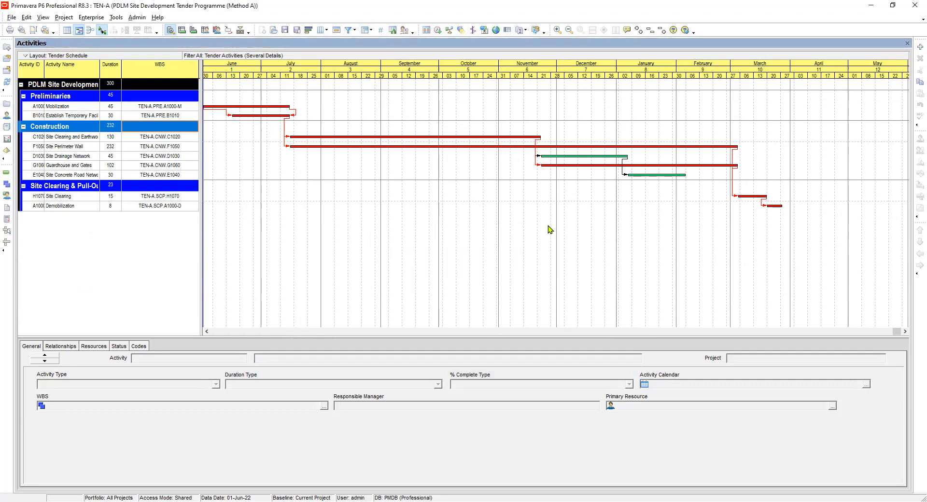
- Insert a text attachment on the E1040 Site Concrete Road Network row and enter PDLM as its text
click(162, 197)
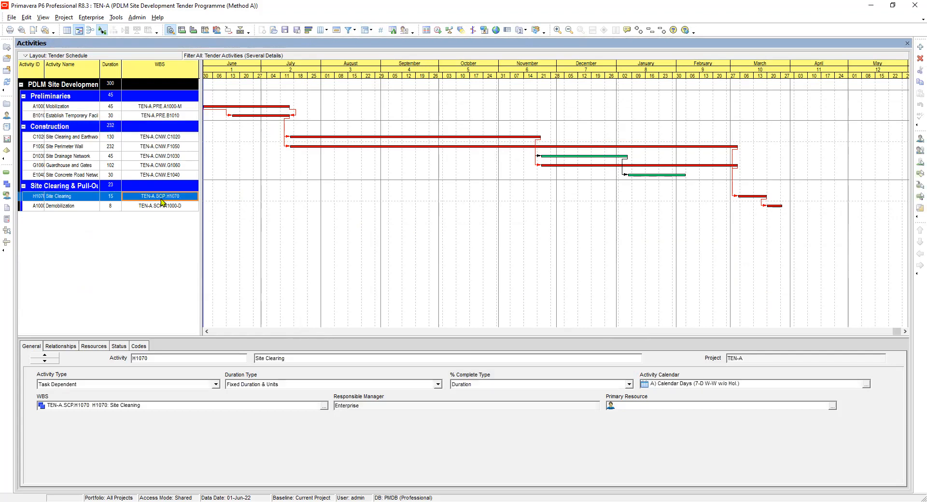
right_click(390, 176)
mouse_move(436, 229)
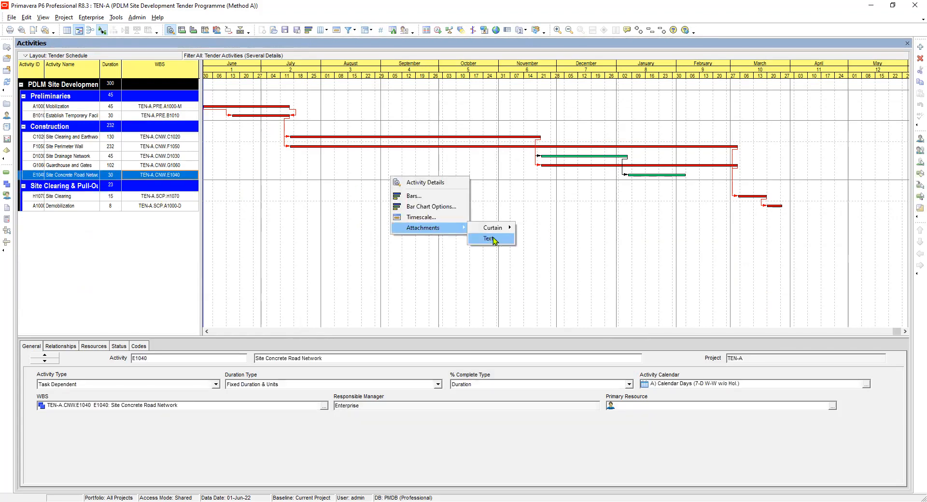
click(488, 239)
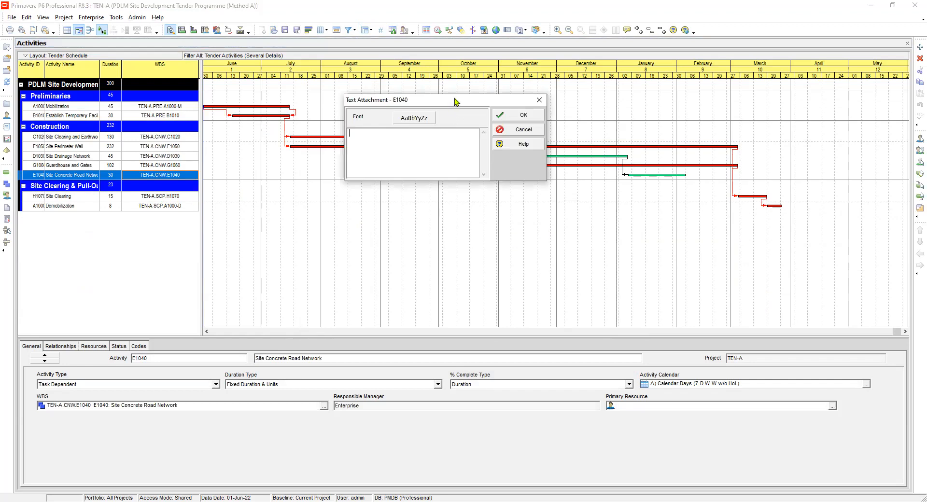
drag(532, 180, 531, 180)
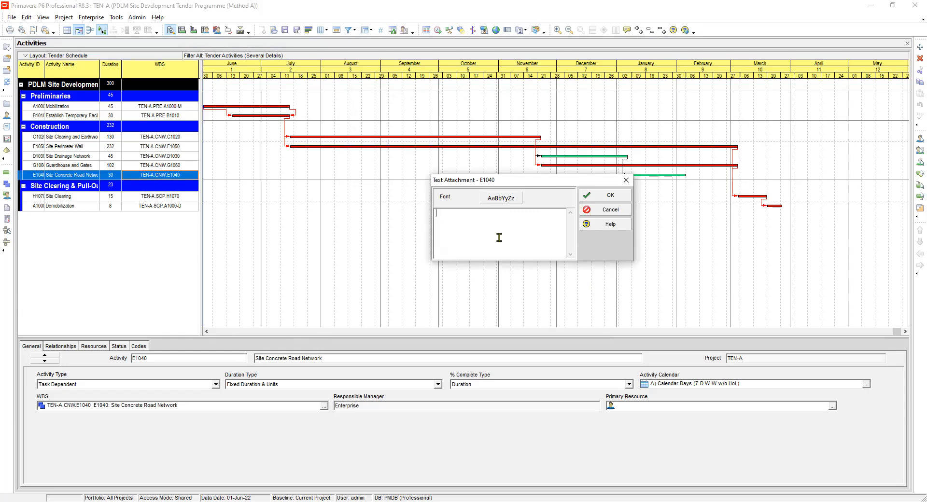
text(PDLM)
- Set the E1040 text attachment's font to STHupo, Bold, size 72, and confirm the attachment
click(500, 199)
click(409, 177)
scroll(396, 169, down, 4)
scroll(394, 165, up, 3)
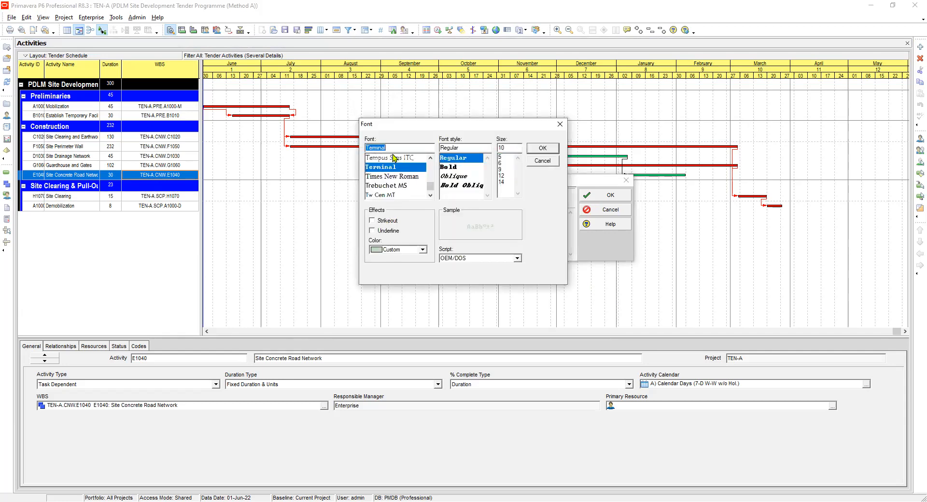
scroll(394, 159, up, 2)
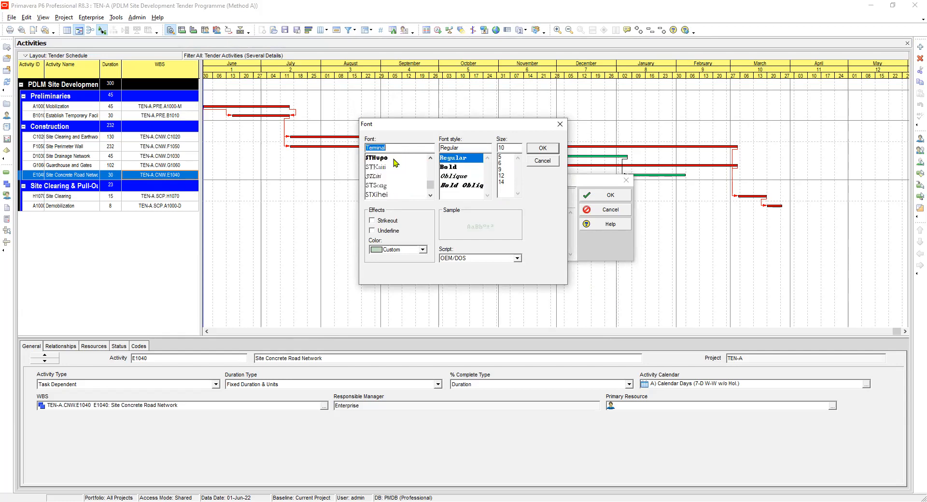
click(379, 159)
drag(517, 169, 522, 185)
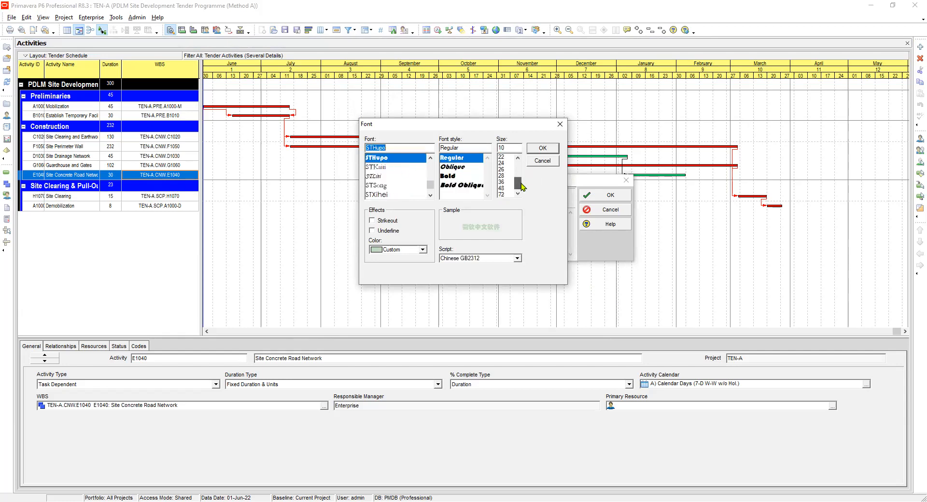
click(463, 177)
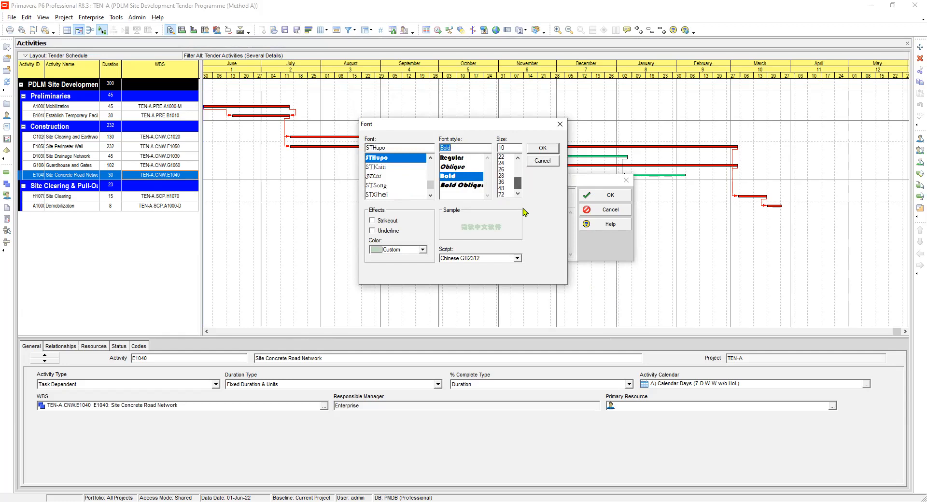
click(505, 194)
click(541, 151)
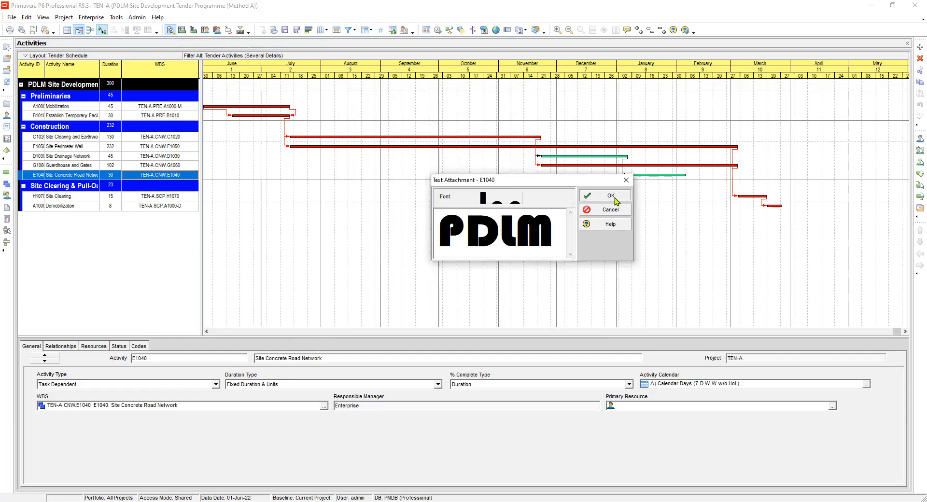
click(611, 196)
- Move the E1040 text attachment to the empty chart area below the activity bars and delete it
click(417, 187)
drag(407, 185, 446, 229)
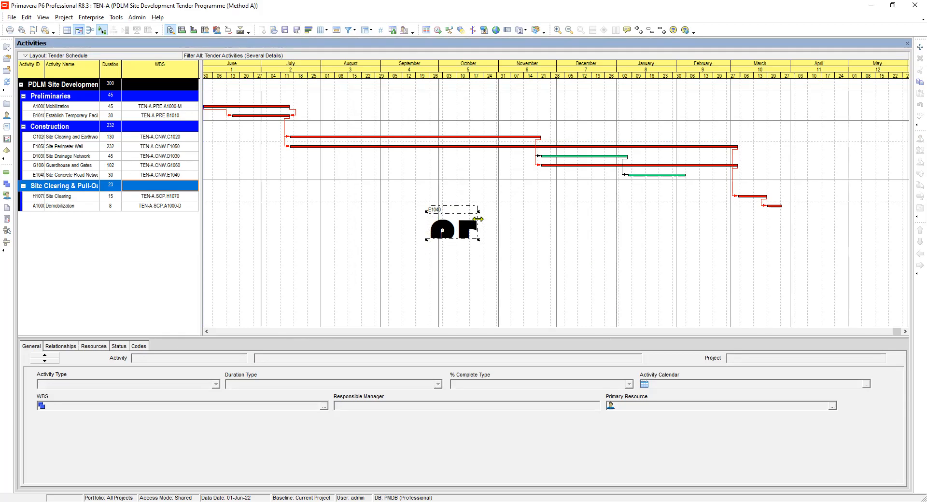
click(427, 209)
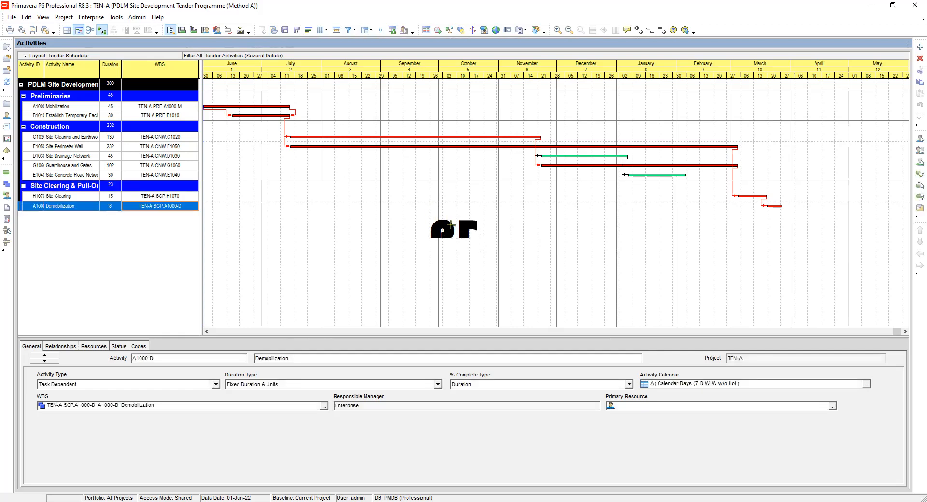
key(Delete)
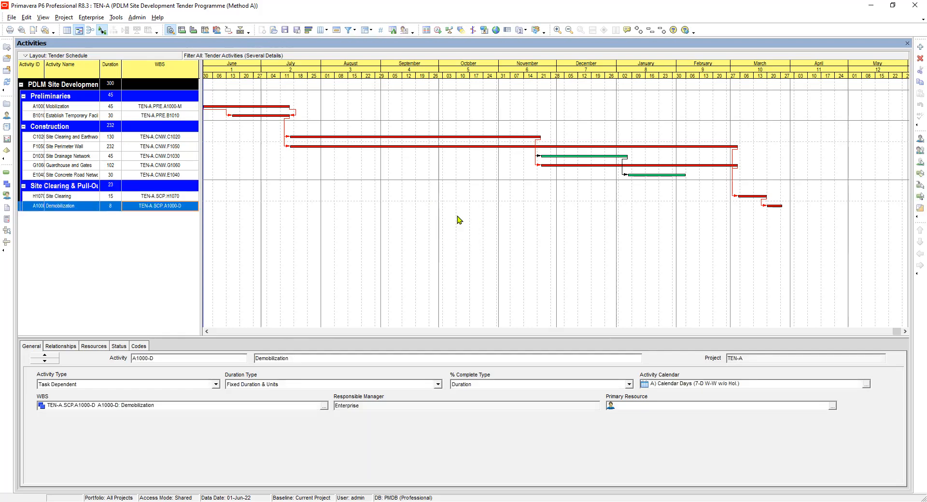
- Insert a text attachment on the A1000-D Demobilization row with the capitalised text PDLM
right_click(458, 217)
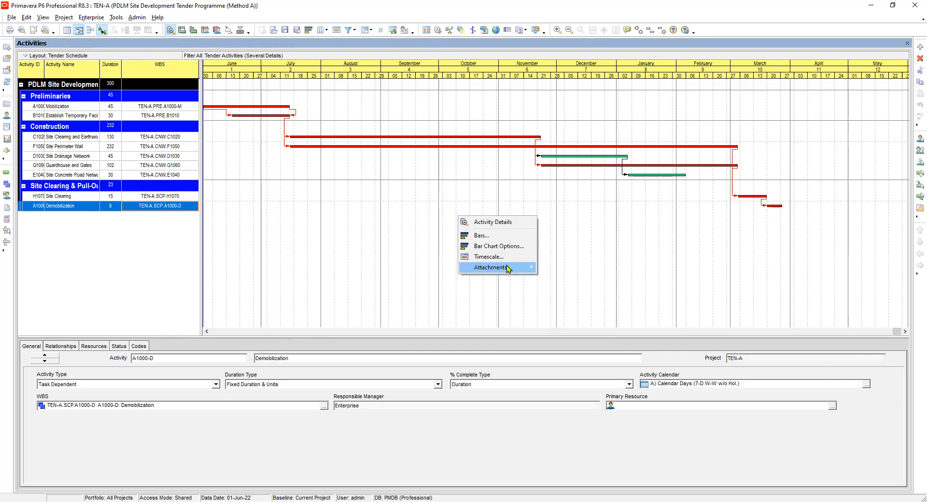
click(539, 221)
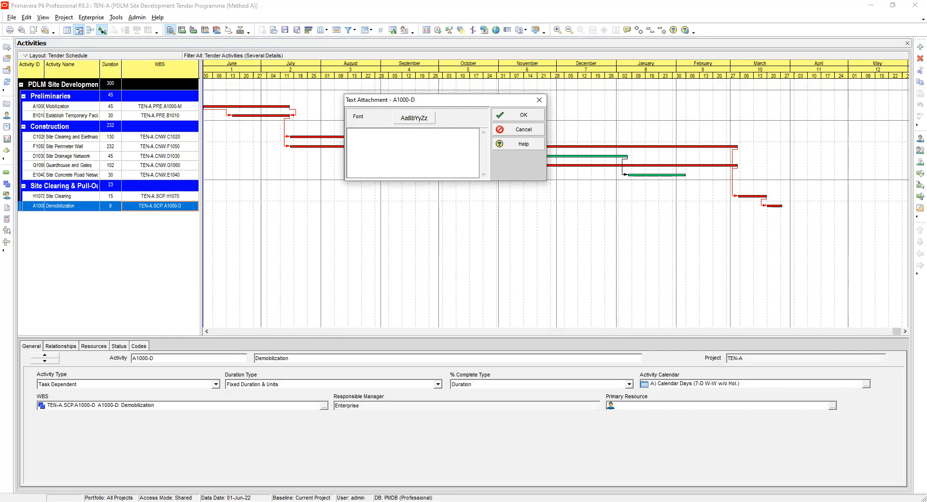
text(pdlm)
key(BackSpace)
key(BackSpace)
key(BackSpace)
key(BackSpace)
text(PDLM)
- Set the Demobilization text attachment's font to Terminal, Bold, size 14, and confirm the attachment
click(414, 118)
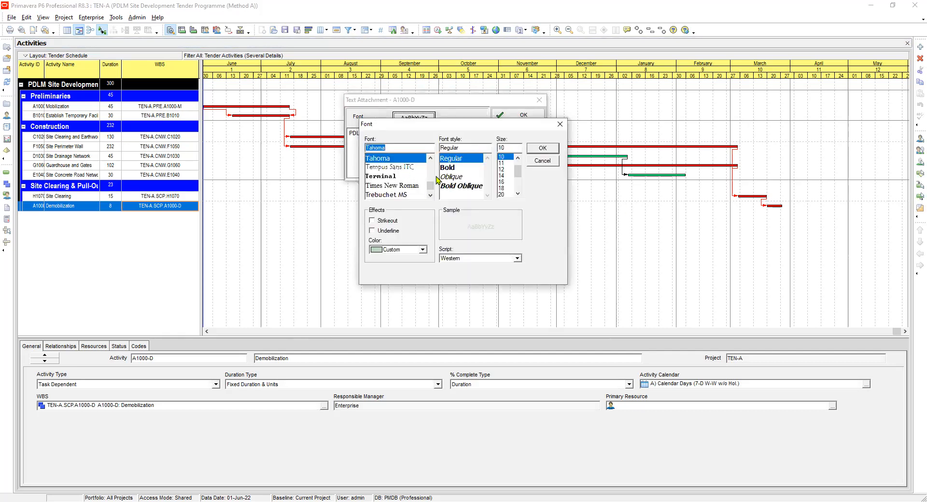
click(395, 177)
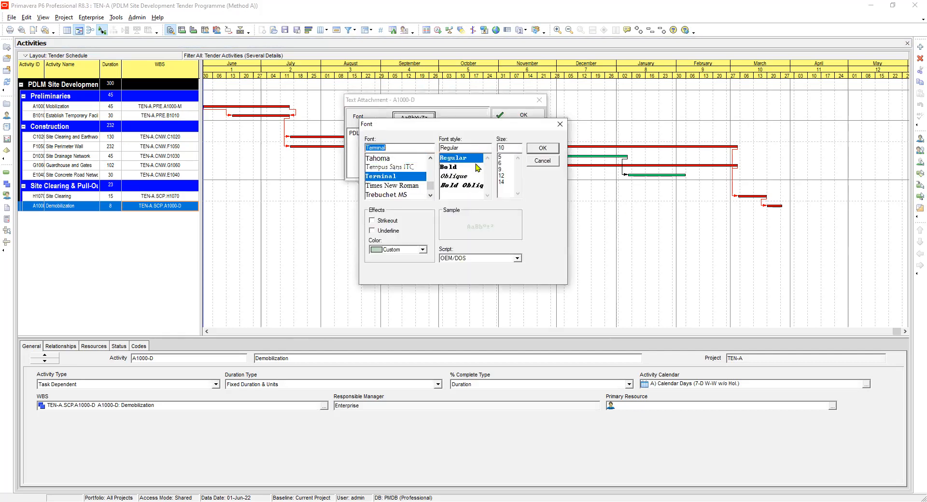
click(456, 167)
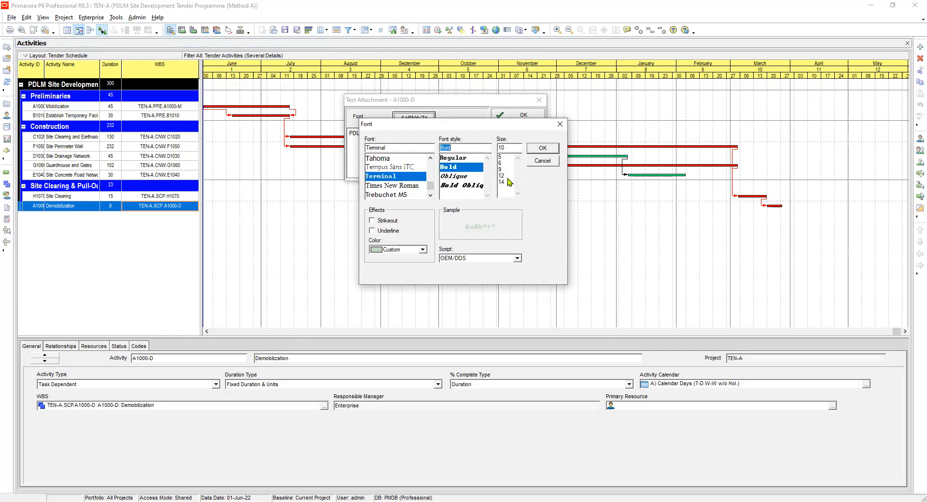
click(505, 182)
click(541, 148)
click(526, 119)
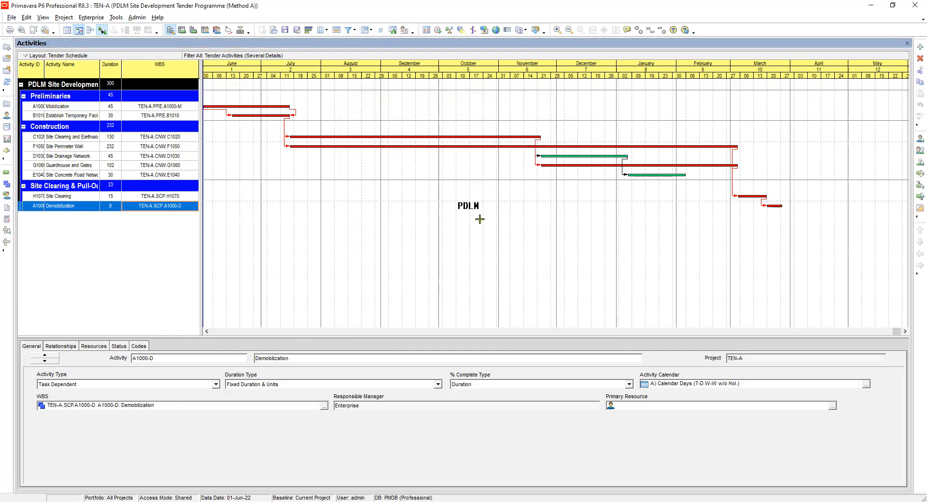
- Move the Demobilization text attachment slightly down in the Gantt chart and delete it
click(468, 207)
drag(463, 212, 464, 227)
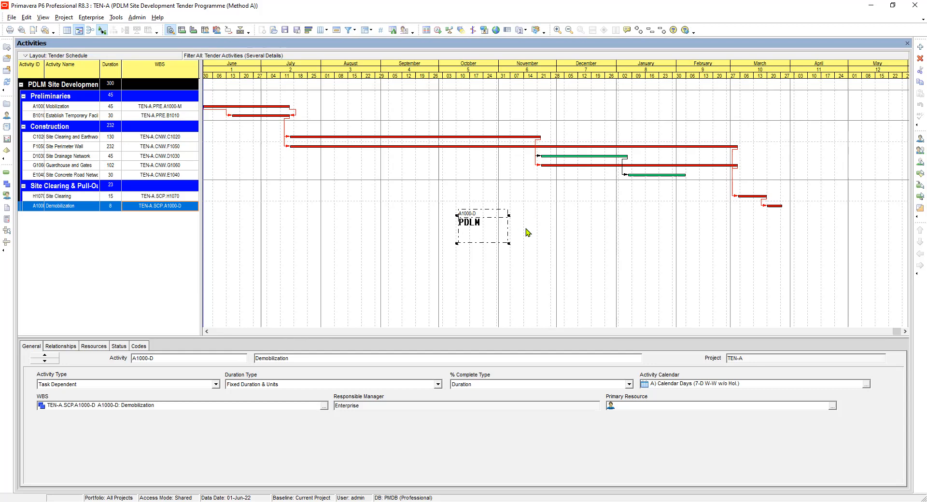
key(Delete)
- Add a curtain attachment to the Gantt chart from 15-Oct-22 to 14-Nov-22, checking the start date calendar without changing the date
right_click(467, 119)
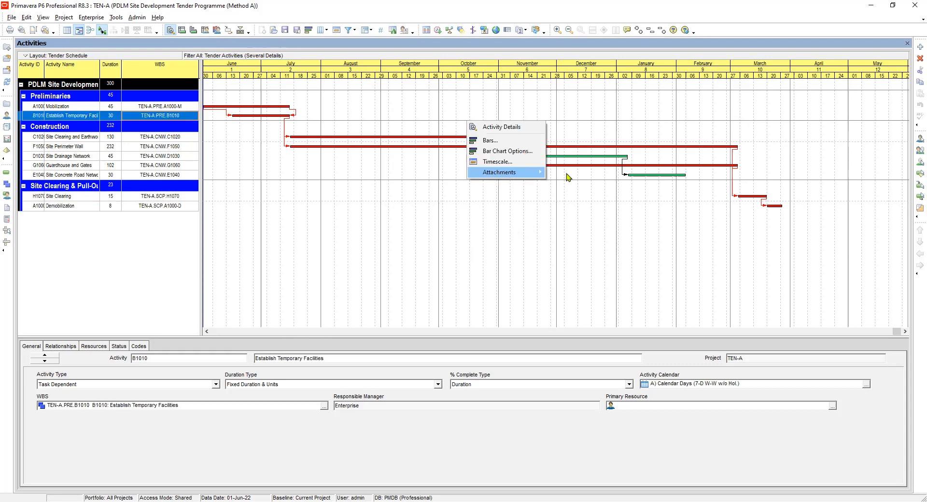
mouse_move(583, 173)
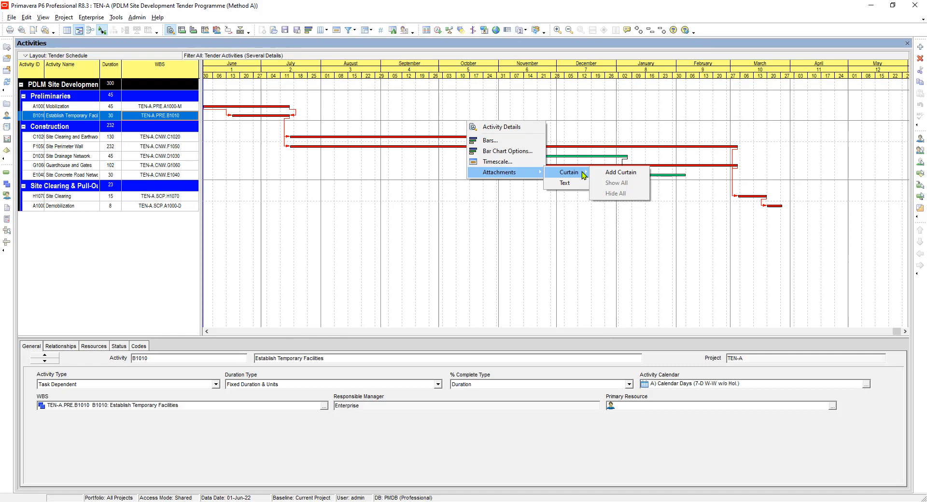
click(617, 174)
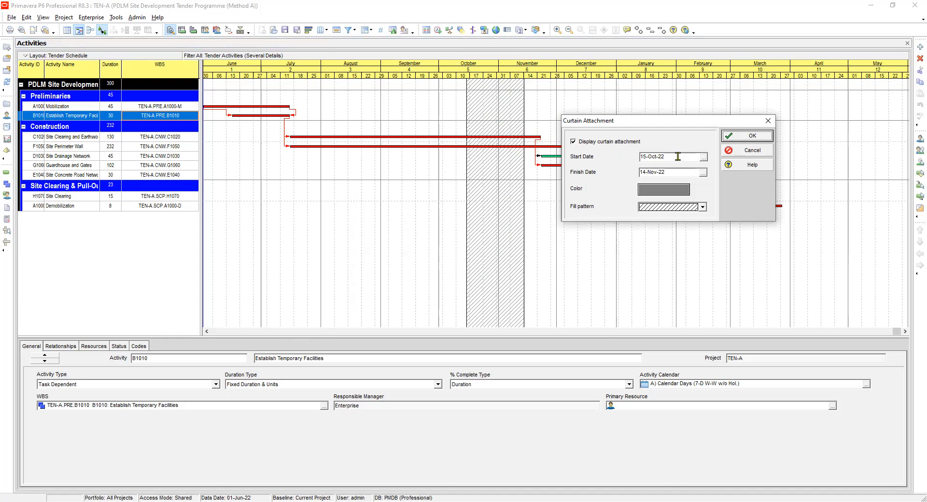
click(701, 157)
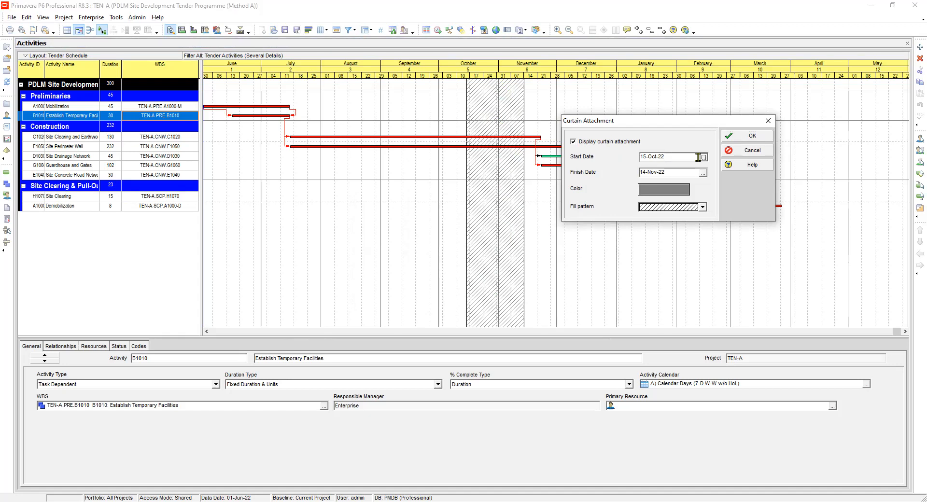
click(700, 158)
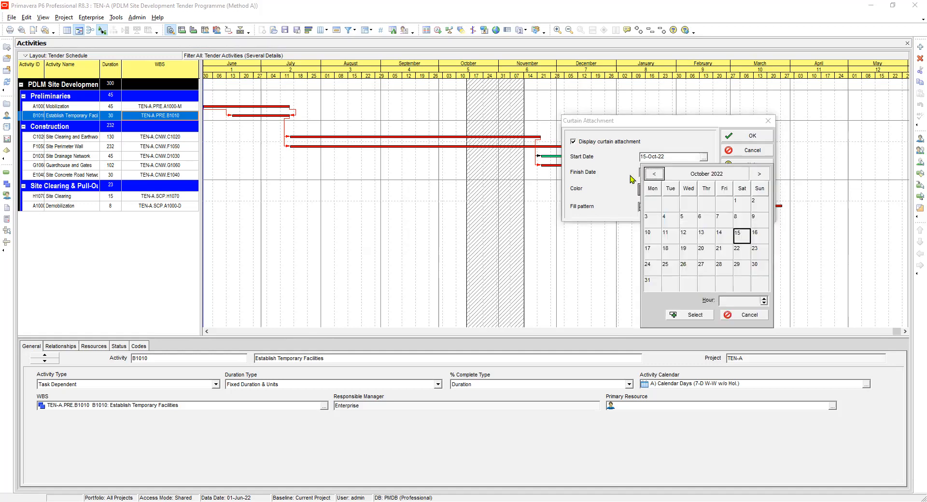
click(746, 154)
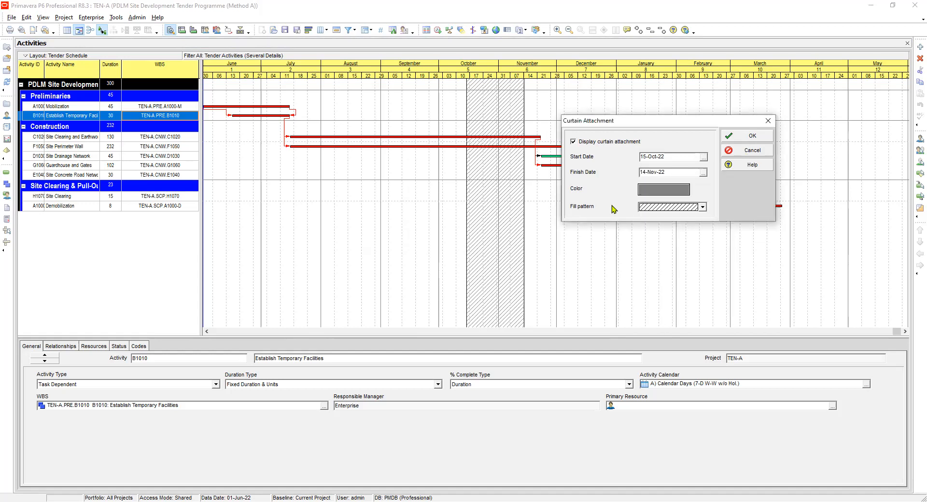
- Set the curtain attachment's color to red and its fill pattern to solid, and confirm it
click(663, 189)
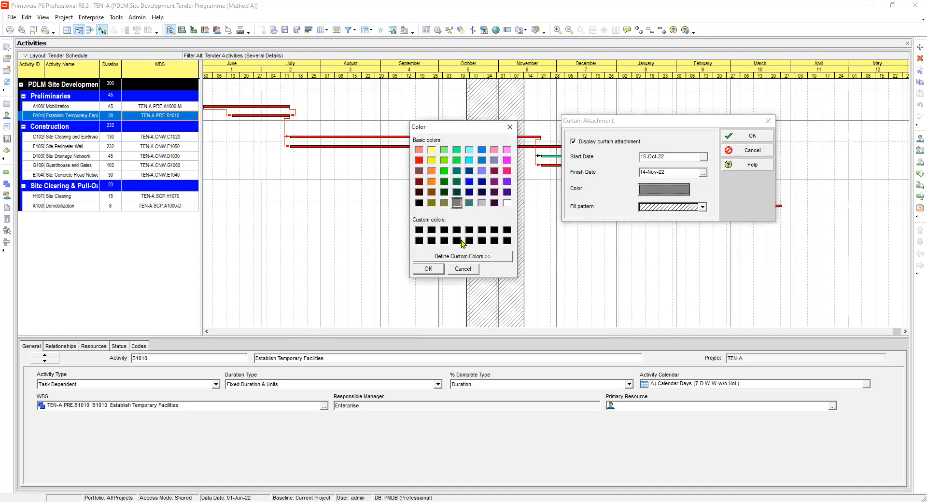
click(457, 150)
click(418, 160)
click(428, 270)
click(703, 208)
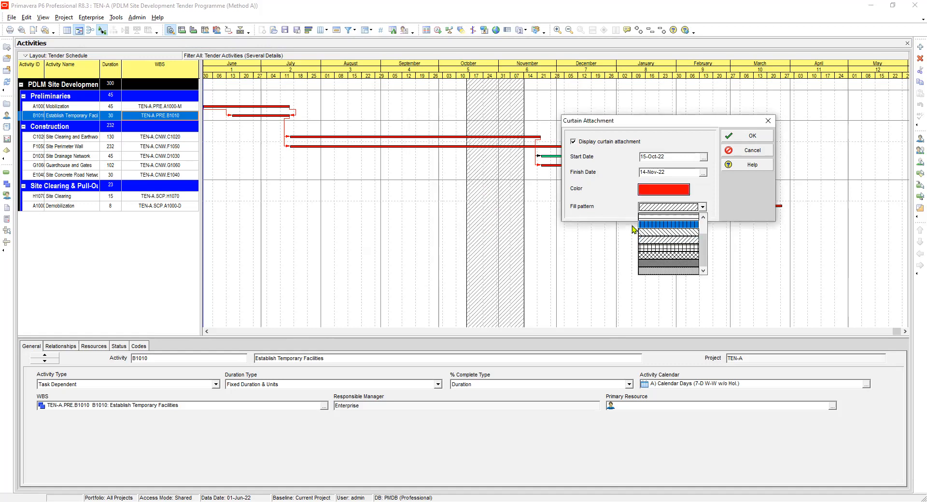
drag(704, 247, 704, 231)
click(668, 218)
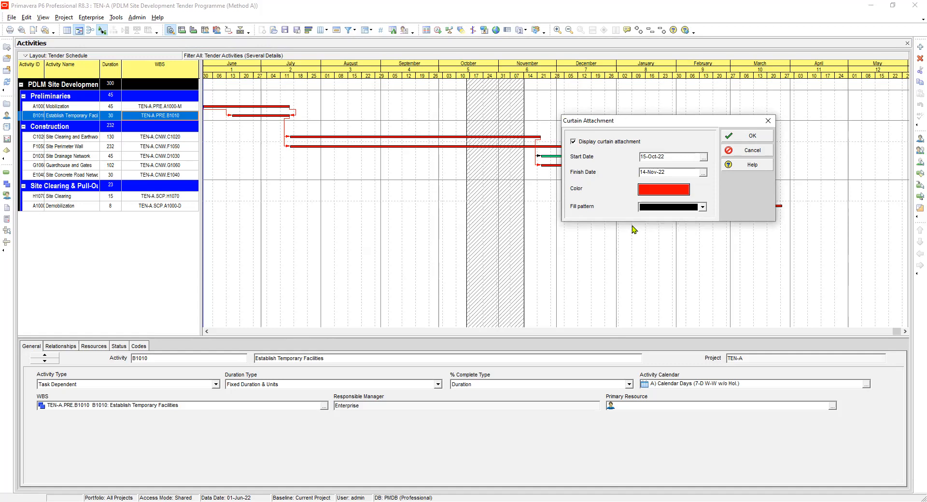
click(748, 140)
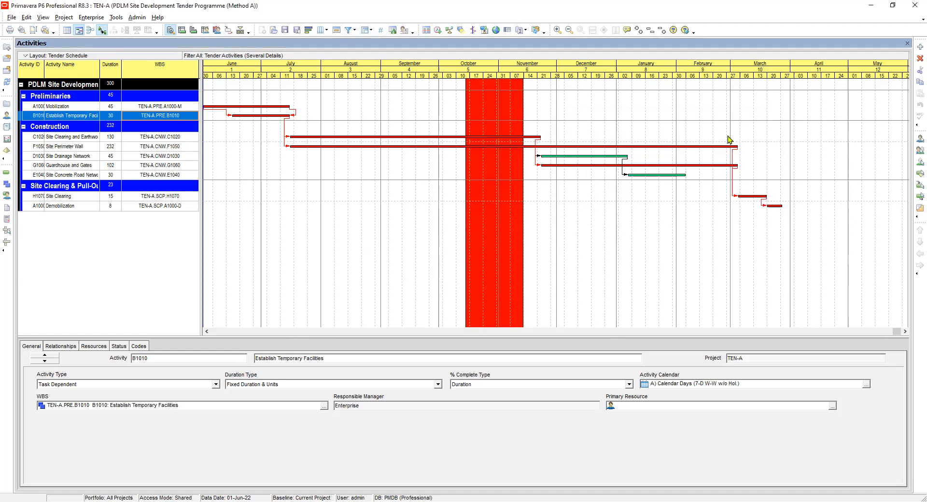
- Review the red curtain's attachment settings in the Gantt chart, confirm them, and reopen the settings to delete the curtain
double_click(506, 102)
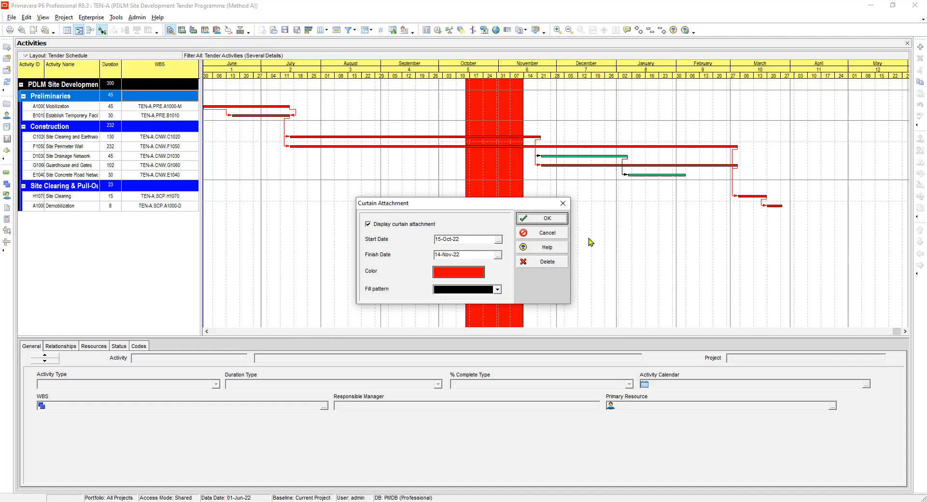
click(547, 220)
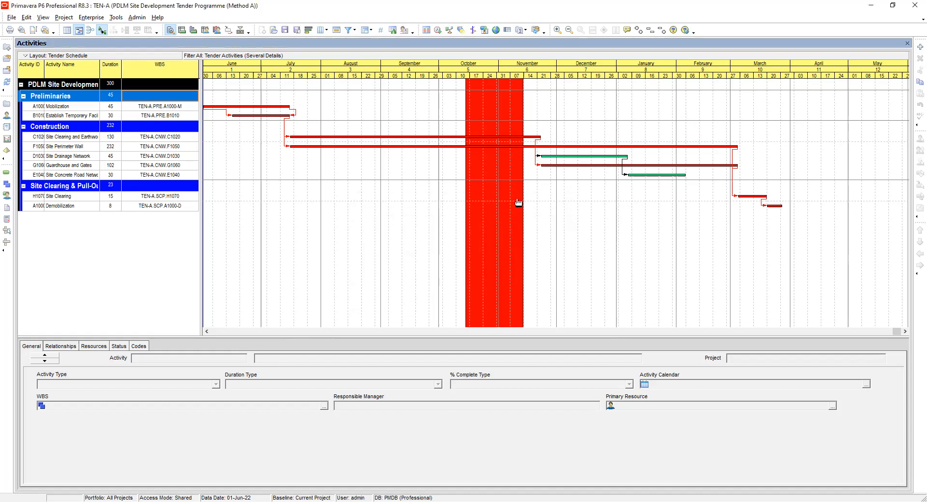
double_click(505, 106)
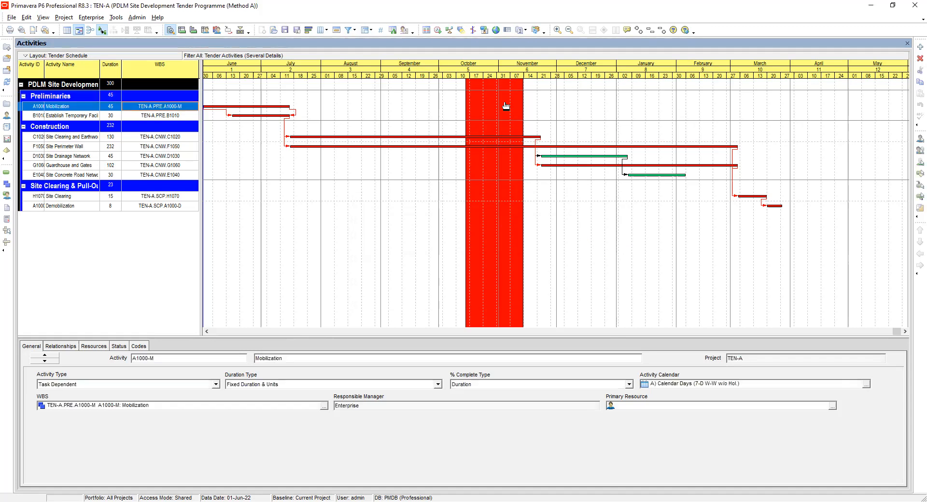
click(554, 263)
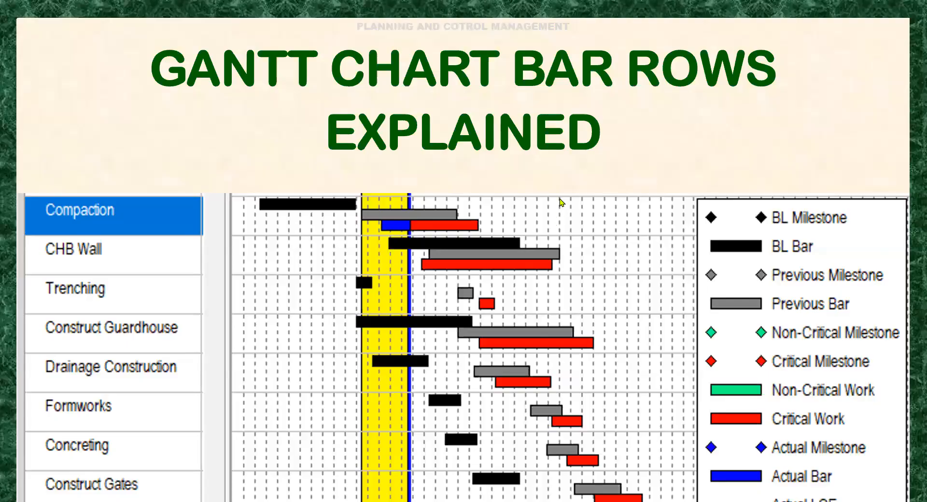
click(639, 288)
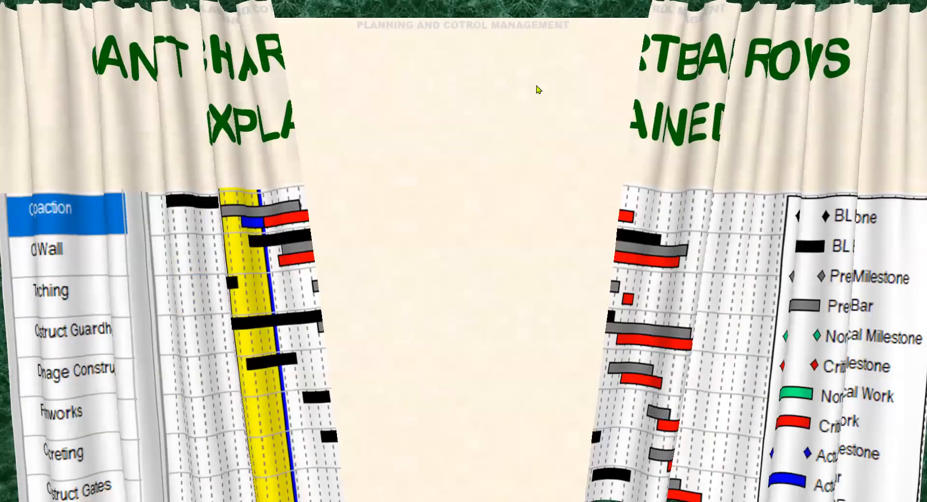